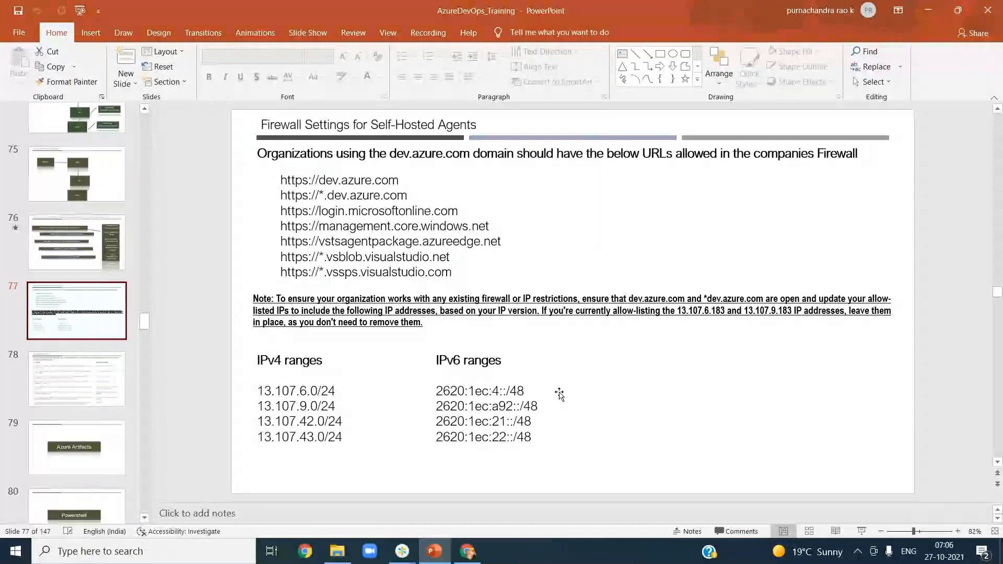
# Step: Show the firewall settings slide full screen, then go back to the Azure virtual machines window
pyautogui.click(859, 531)
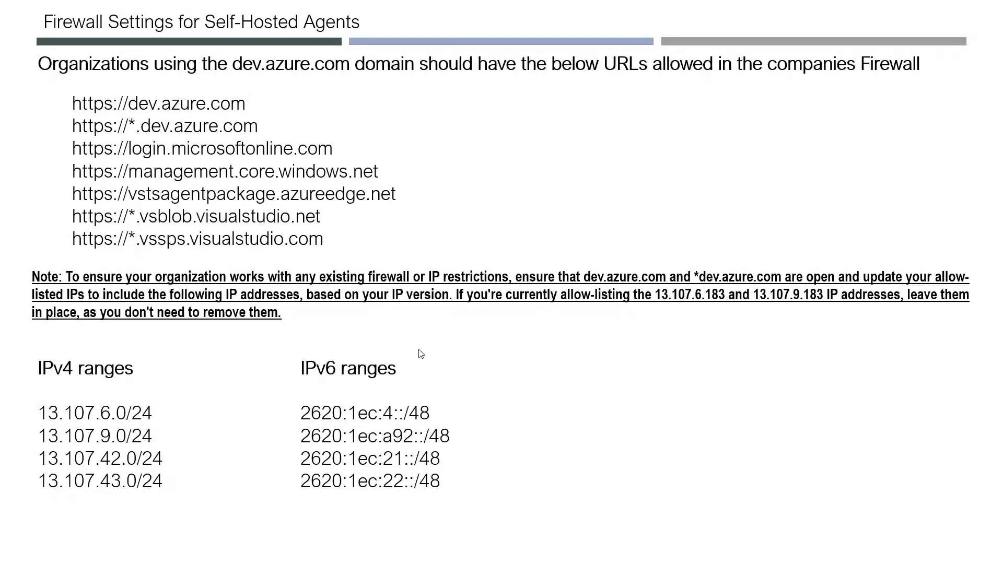
pyautogui.press('Escape')
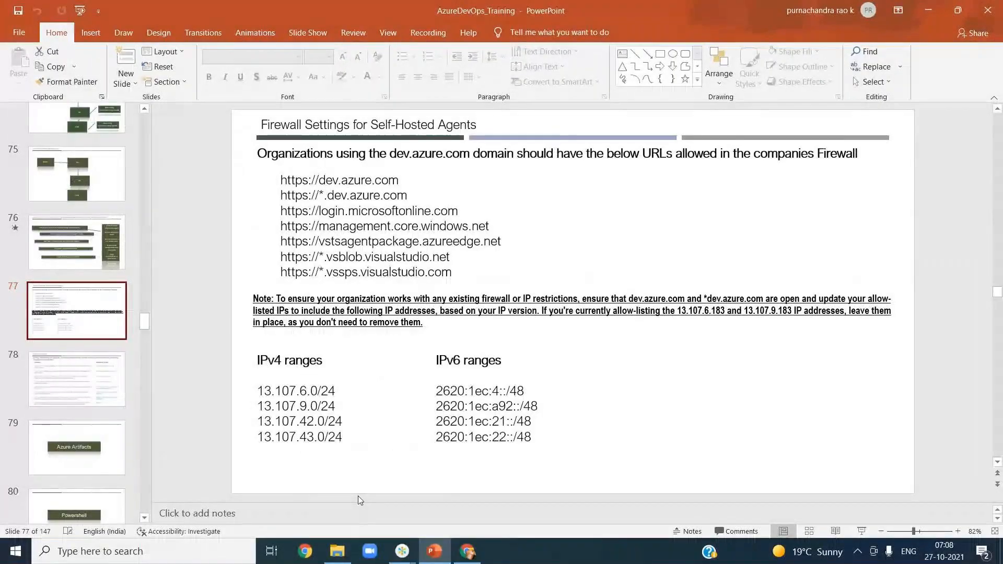
pyautogui.moveTo(468, 556)
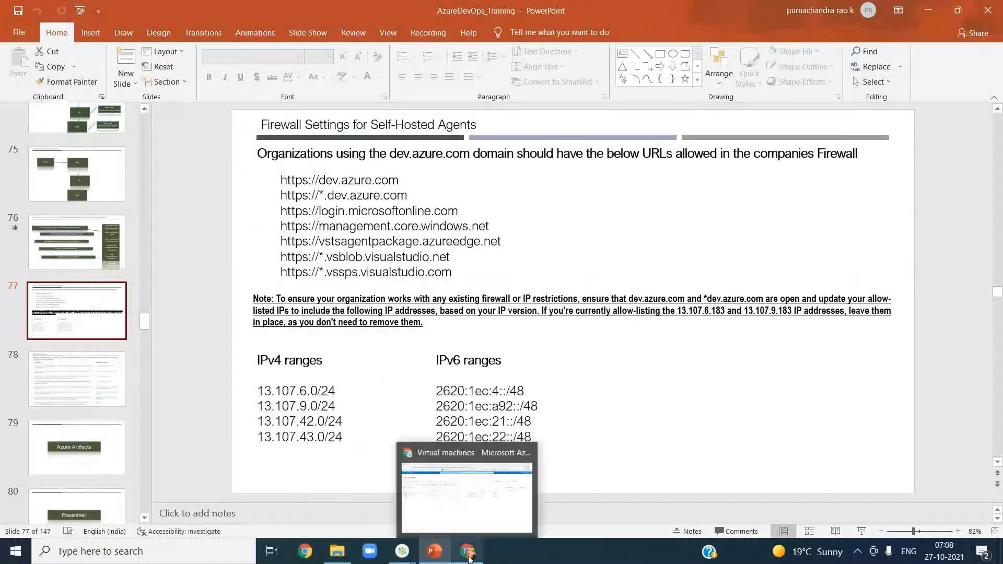
pyautogui.click(496, 528)
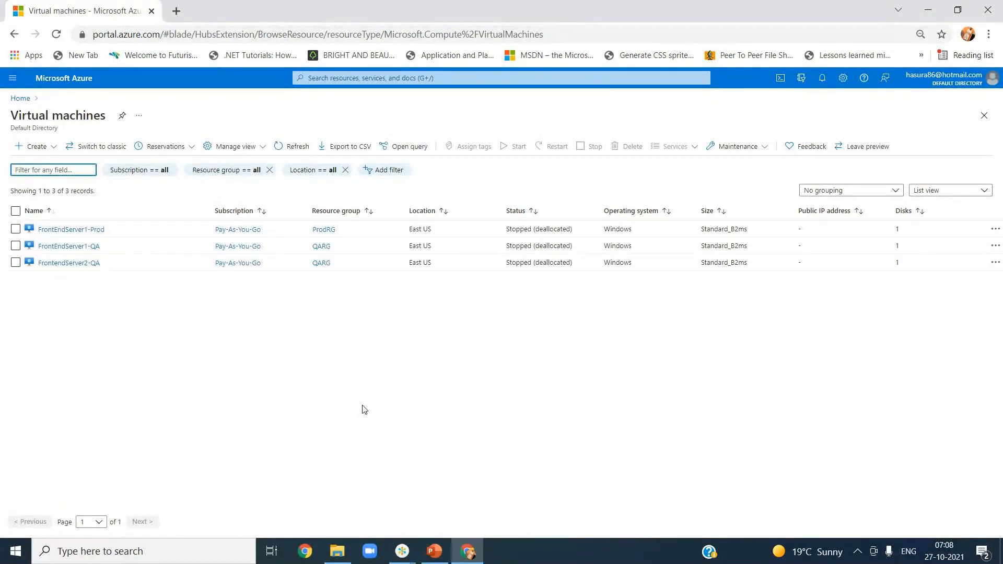
# Step: Start the FrontEndServer1-QA and FrontendServer2-QA virtual machines
pyautogui.click(89, 250)
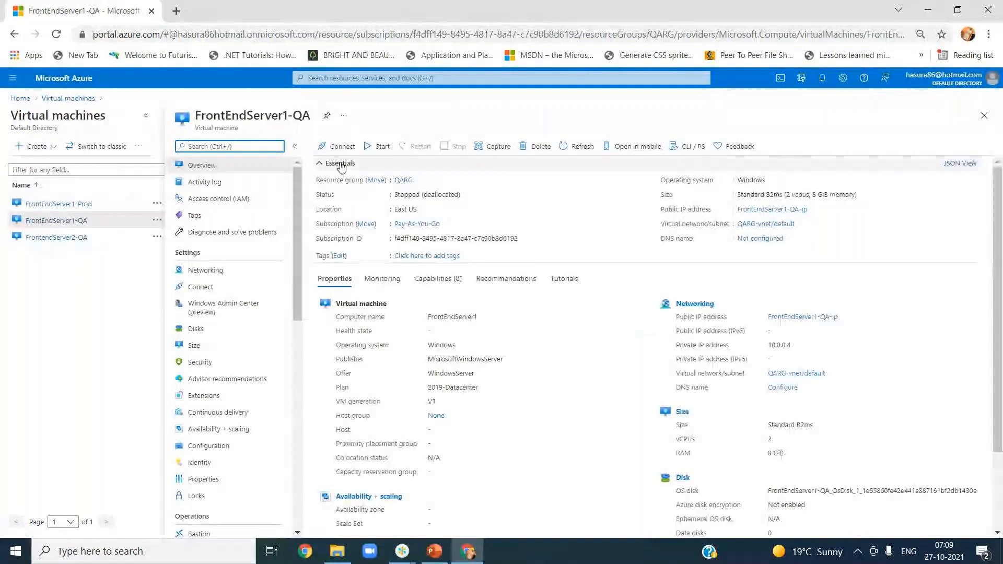
pyautogui.click(368, 151)
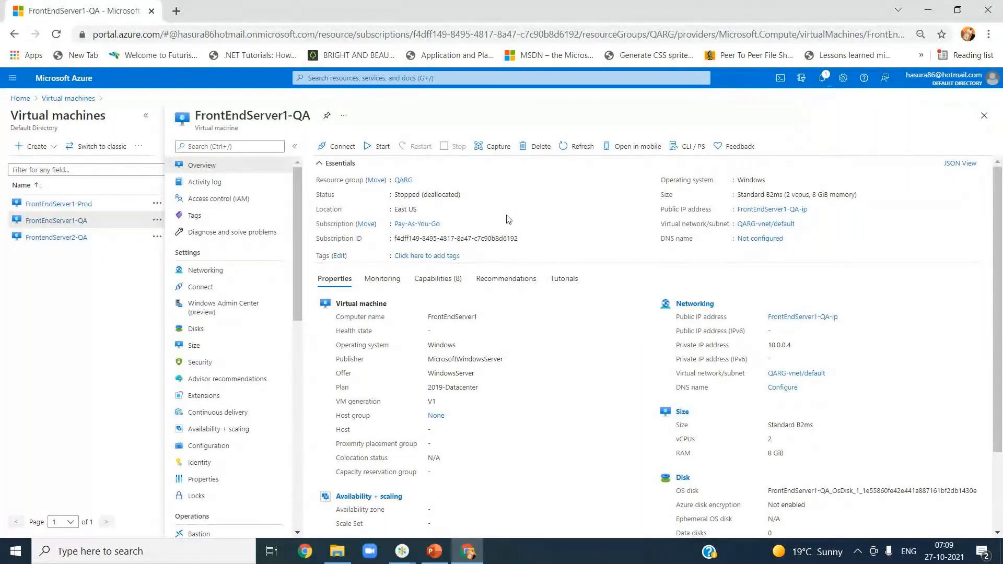
pyautogui.click(41, 238)
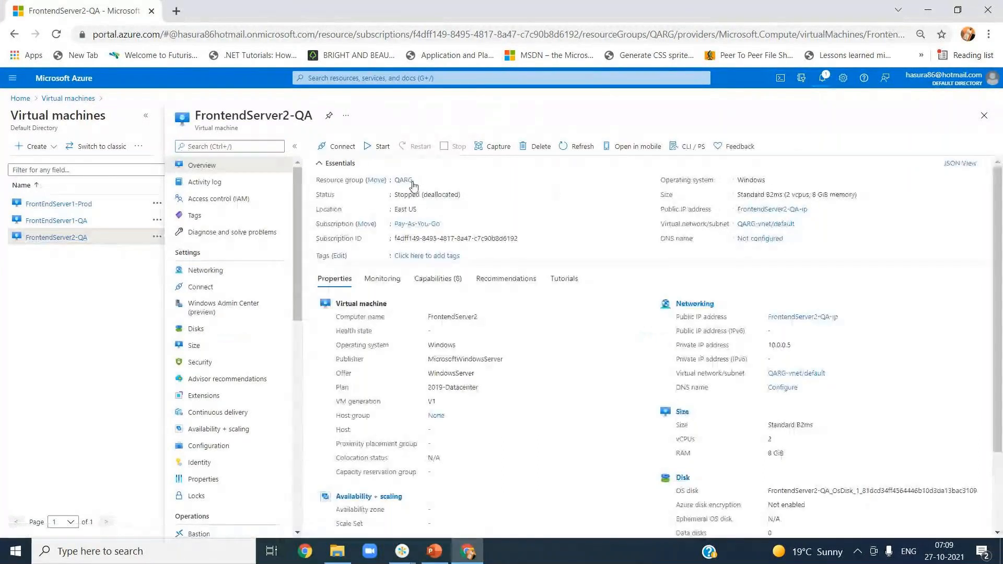
pyautogui.click(383, 151)
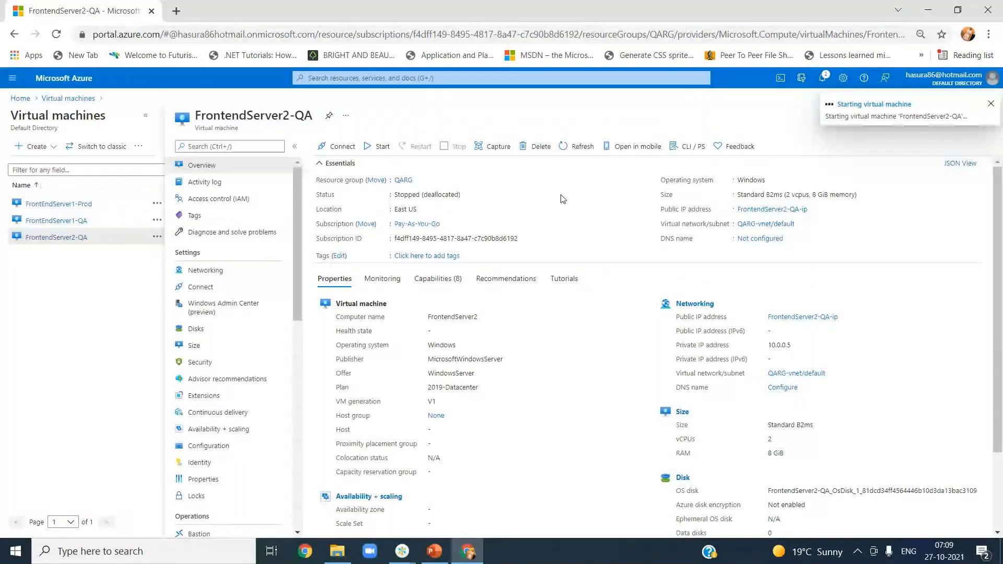
pyautogui.click(176, 11)
# Step: Load dev.azure.com, go to OnlineReservationSystem's Releases, and edit the YourJourneys Releases pipeline
pyautogui.write('dev.azure.com')
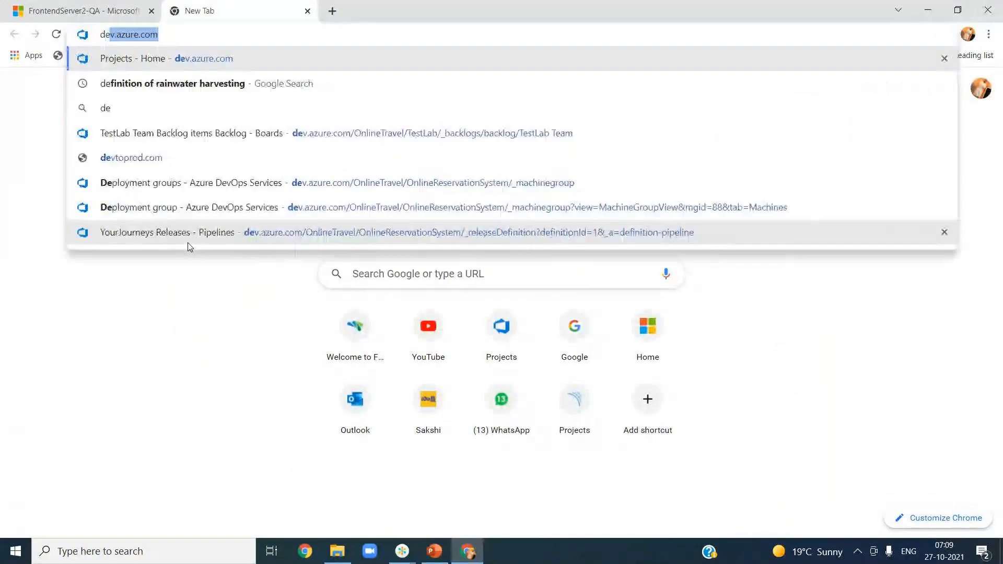
pyautogui.press('Return')
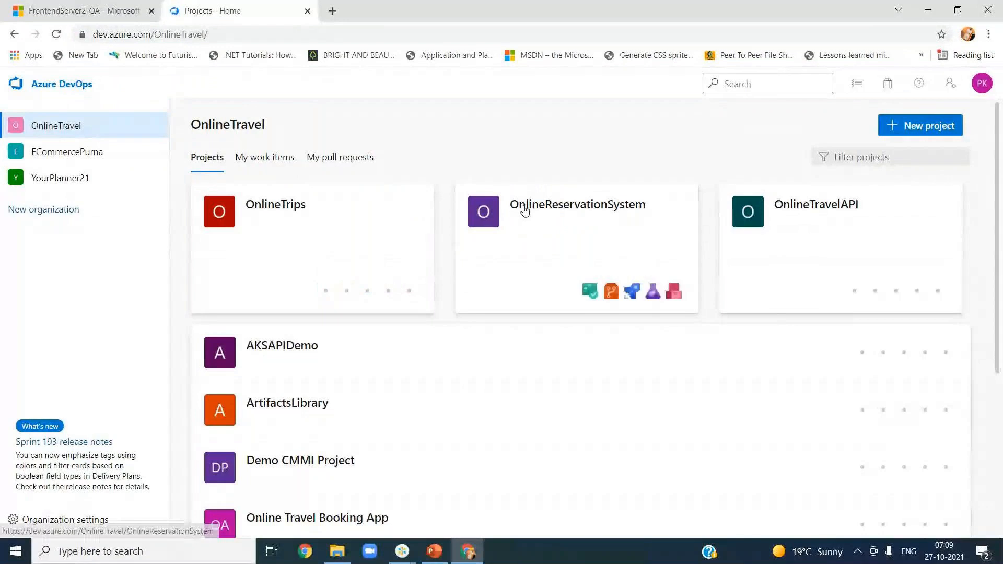
pyautogui.click(523, 207)
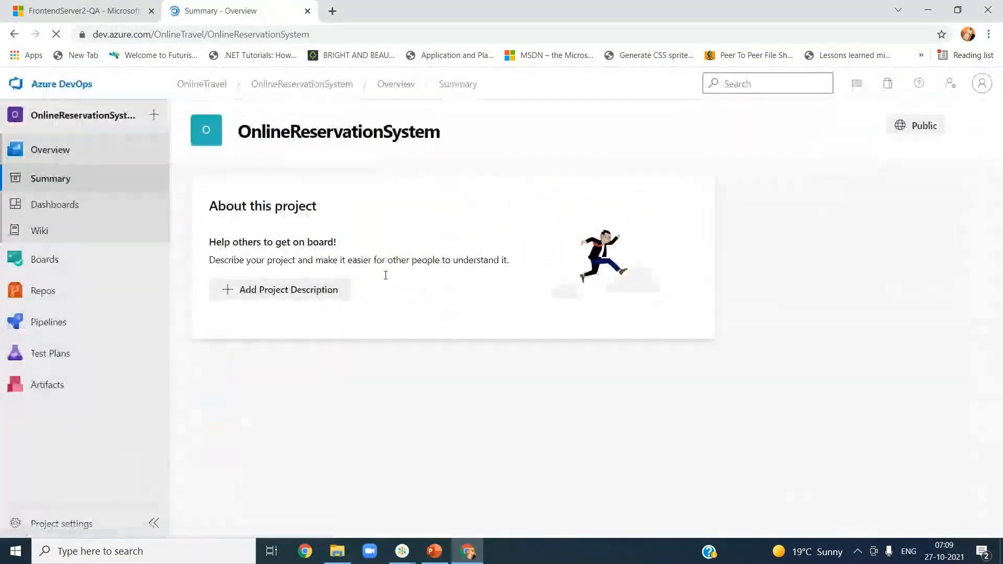
pyautogui.moveTo(67, 328)
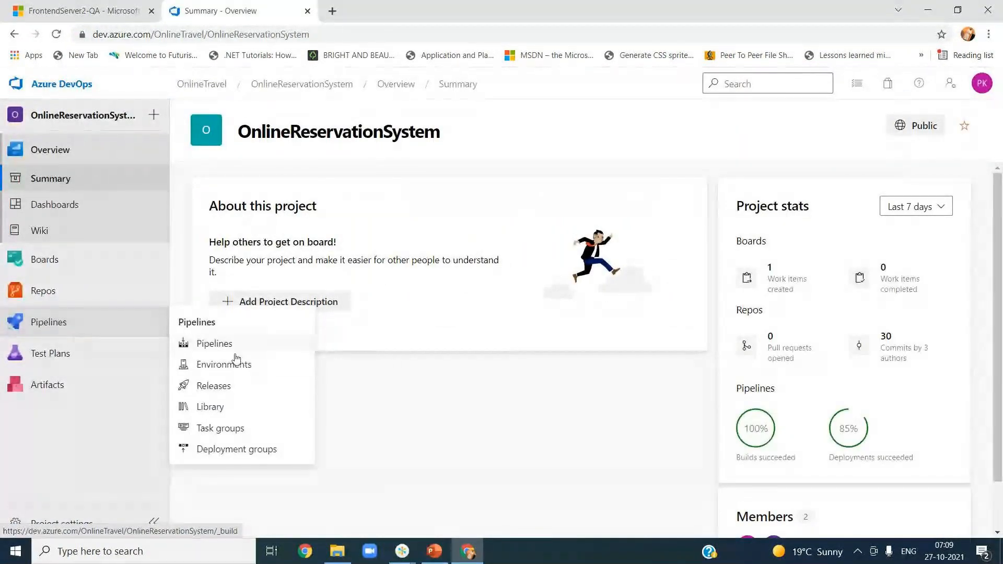
pyautogui.click(228, 391)
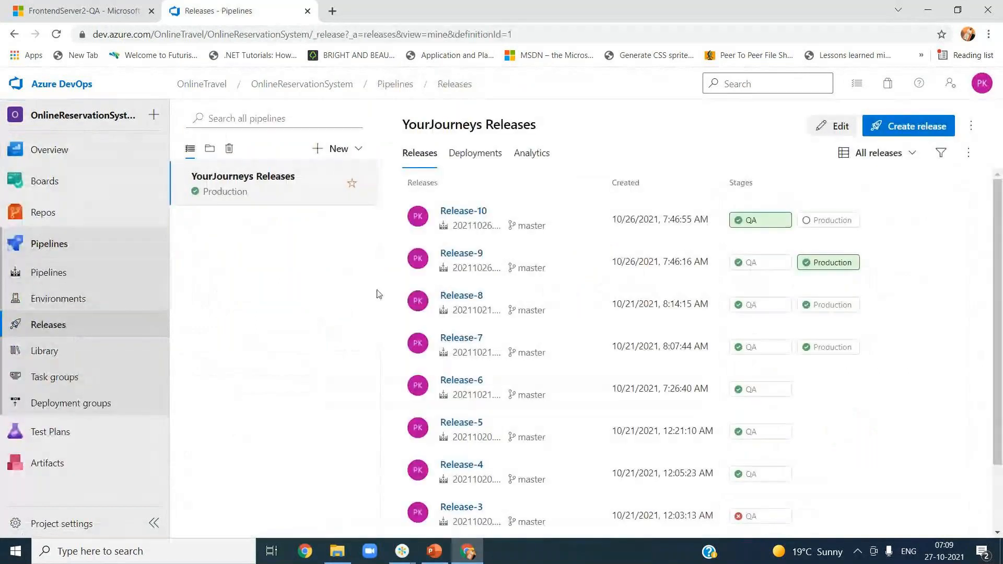
pyautogui.click(839, 130)
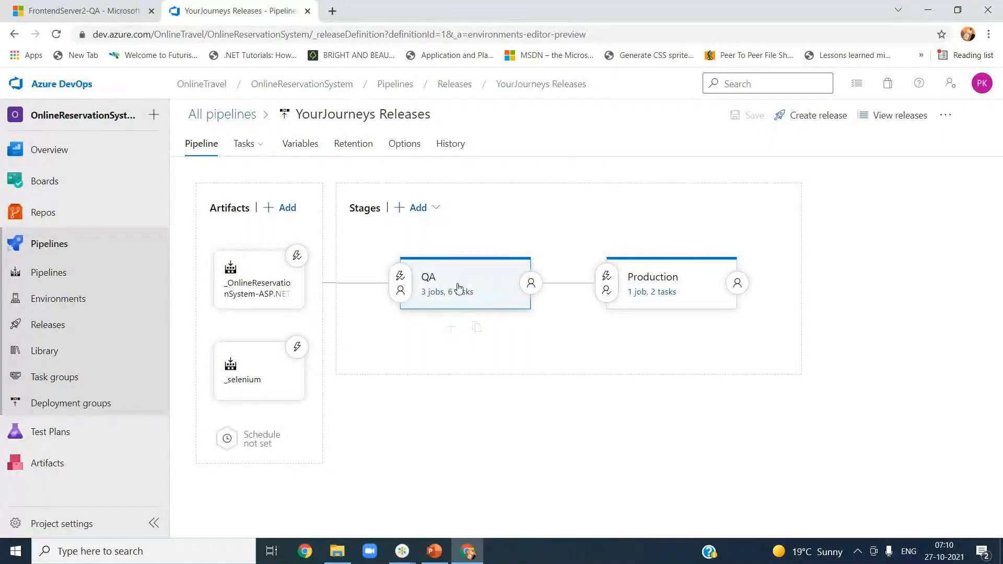
pyautogui.click(485, 284)
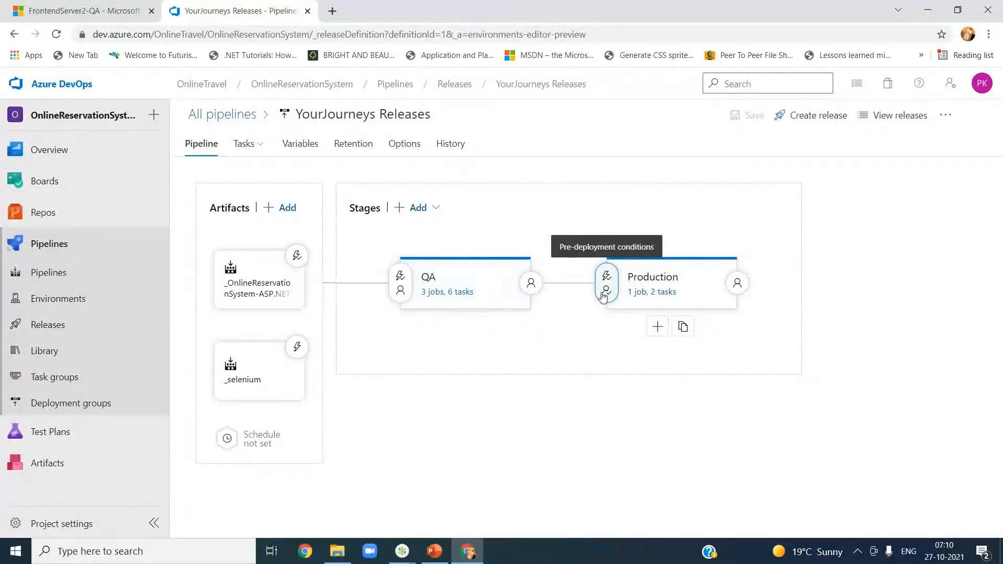
pyautogui.click(604, 295)
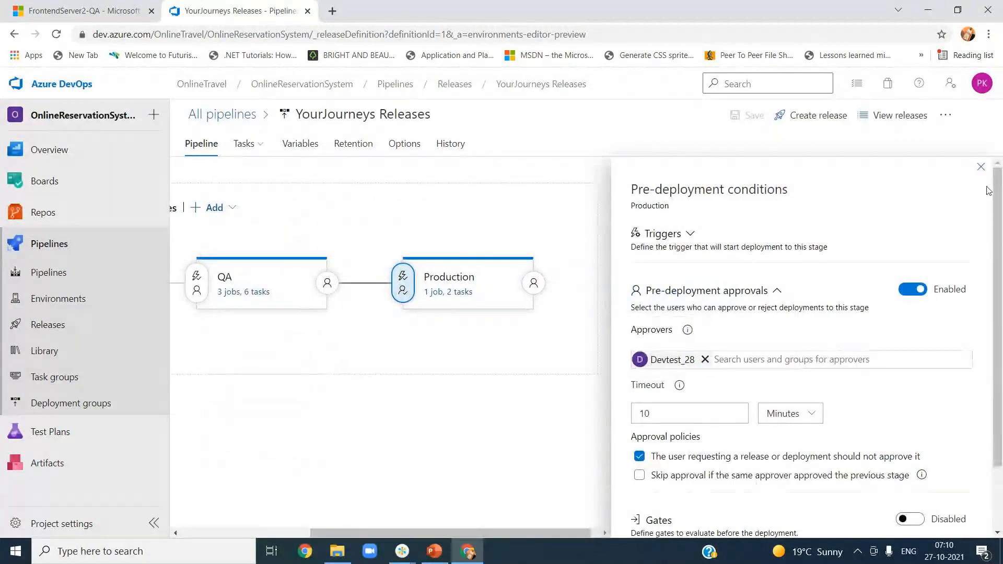
pyautogui.click(981, 168)
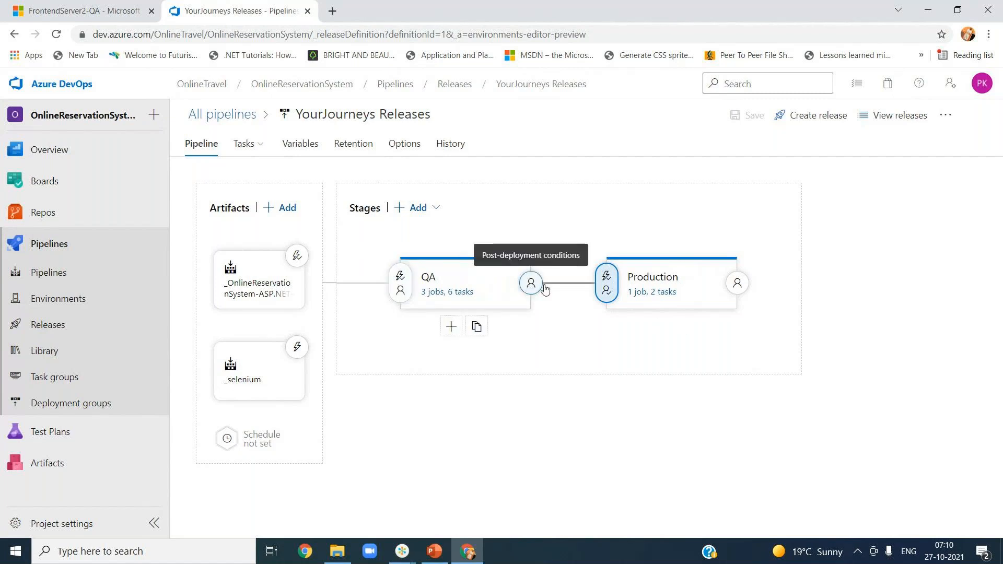
# Step: Show the QA stage's pre-deployment conditions, scrolled down to the still-disabled Gates section
pyautogui.click(400, 279)
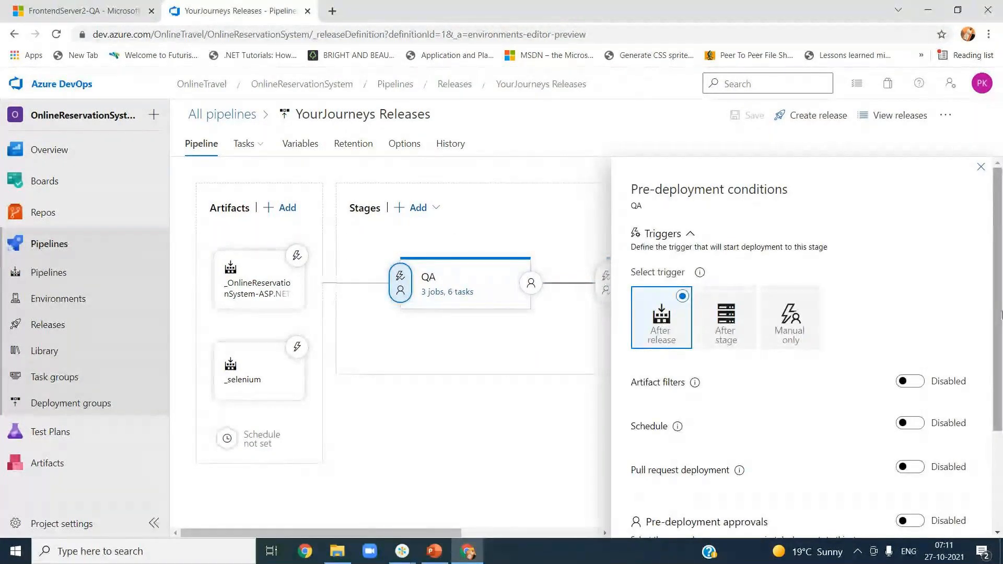
pyautogui.scroll(-3, 986, 347)
pyautogui.scroll(-1, 695, 382)
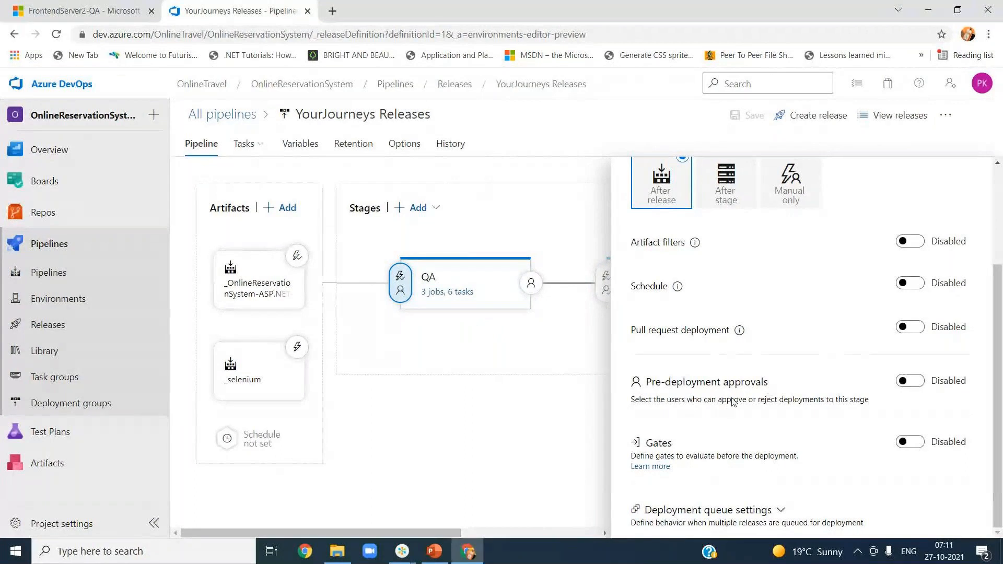
pyautogui.click(909, 445)
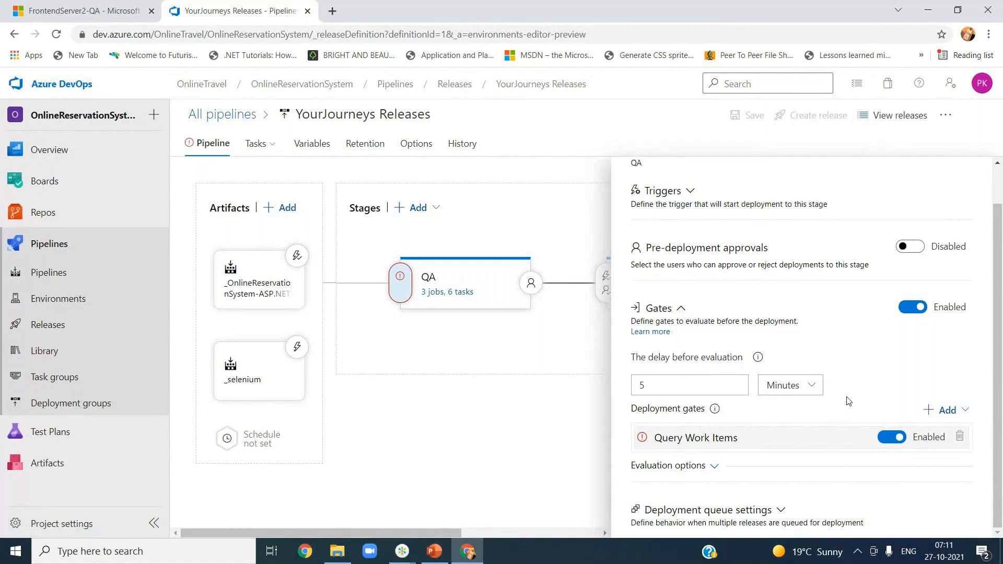
pyautogui.click(932, 412)
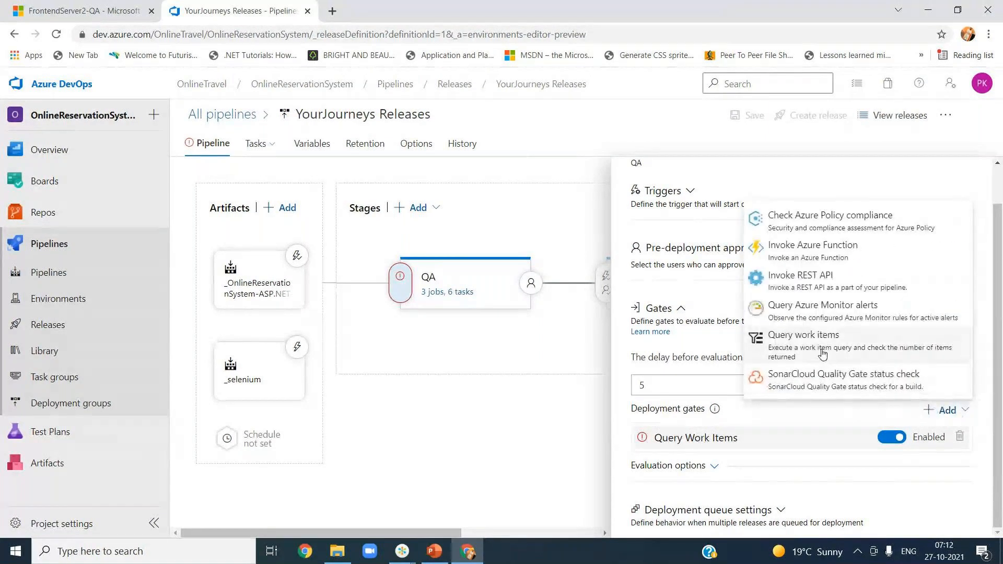
pyautogui.click(763, 347)
pyautogui.click(959, 462)
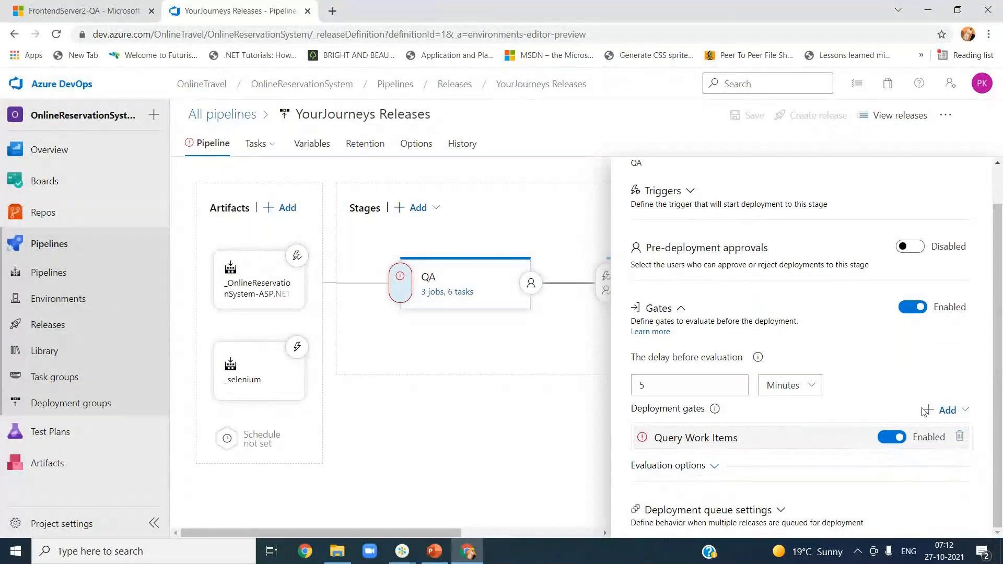
pyautogui.click(945, 412)
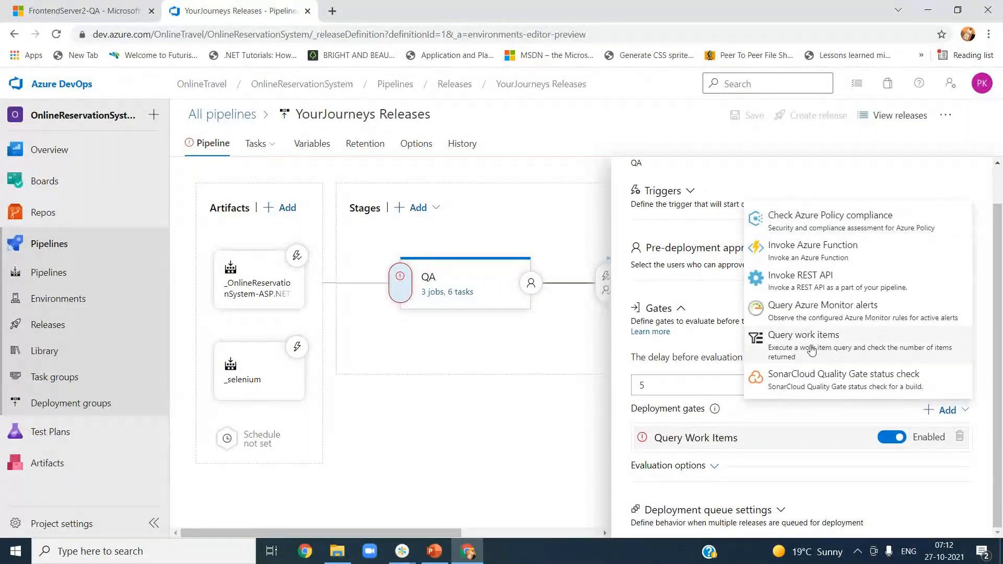
pyautogui.click(832, 417)
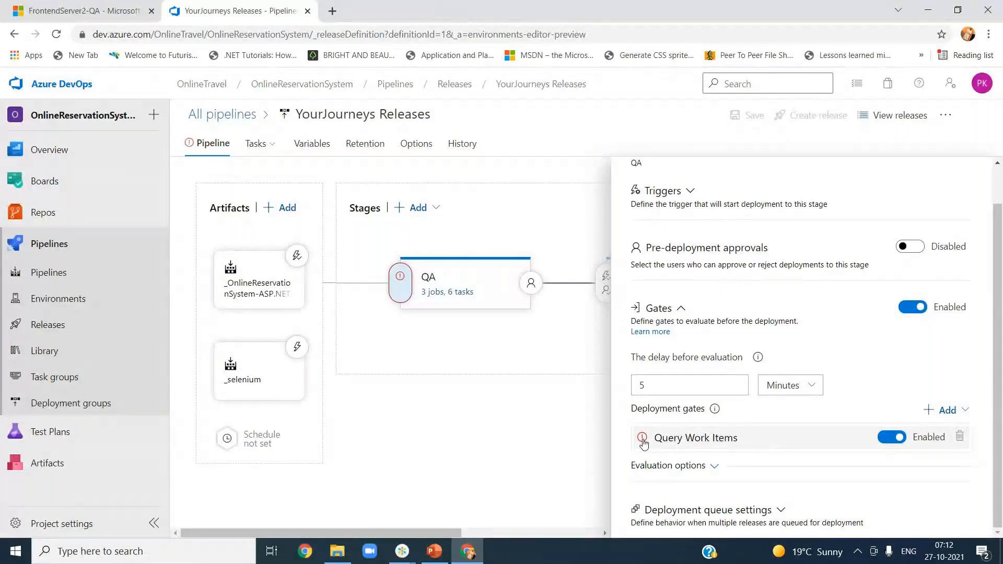
pyautogui.click(714, 467)
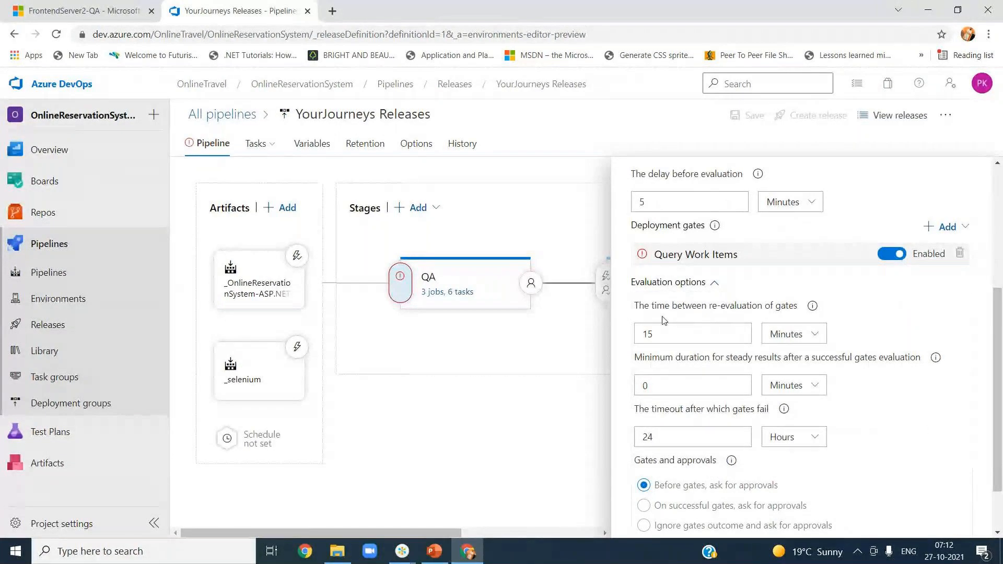
pyautogui.click(708, 261)
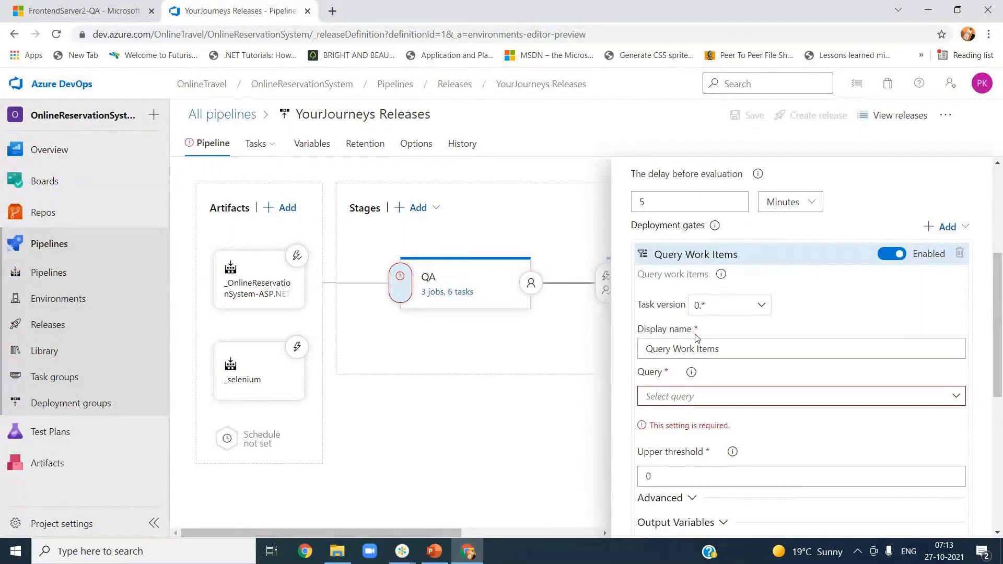
pyautogui.click(731, 348)
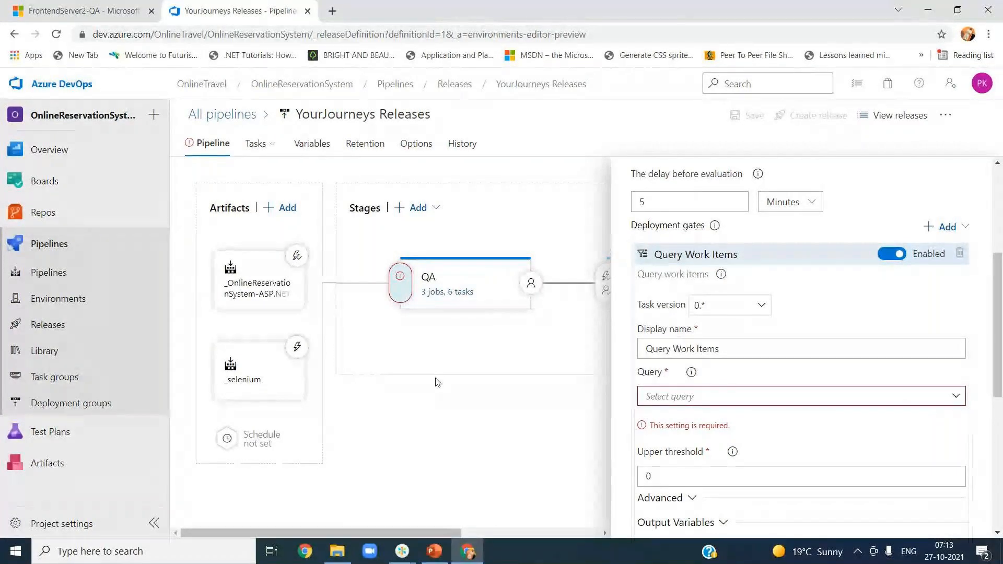
pyautogui.moveTo(41, 186)
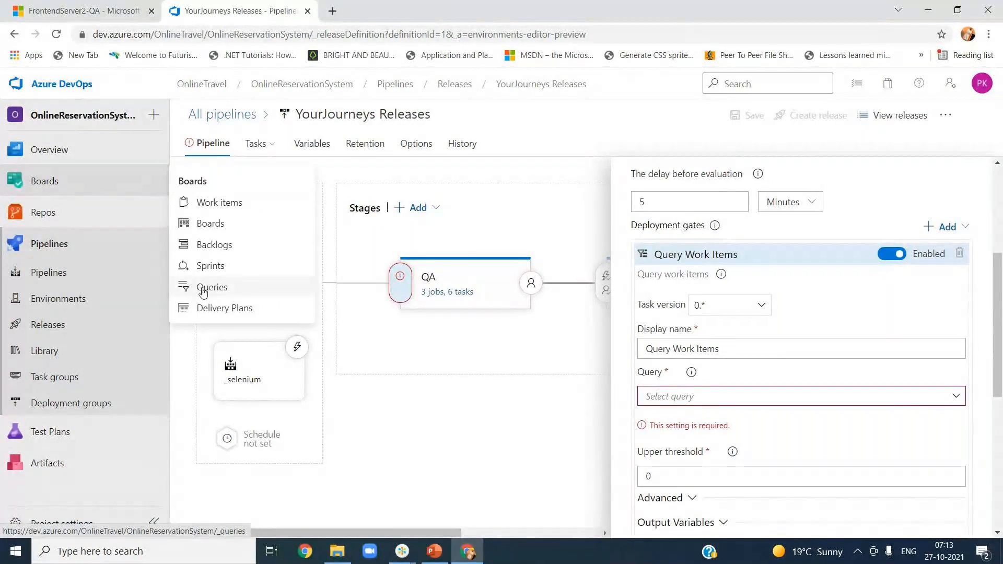
# Step: Open Bug 36 'bug identified' from Boards in a new tab, then return to the pipeline tab
pyautogui.rightClick(54, 183)
pyautogui.press('Escape')
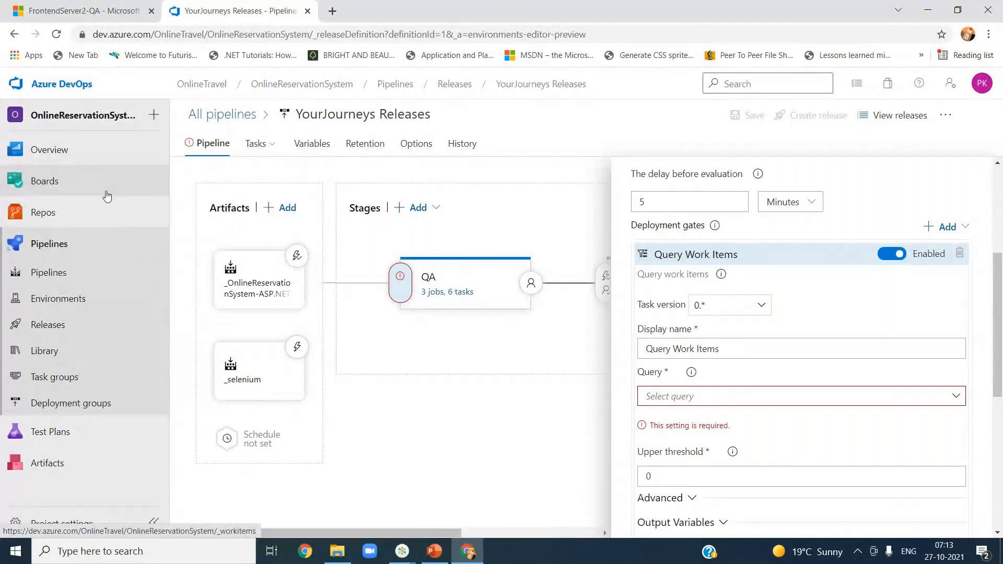
pyautogui.click(365, 12)
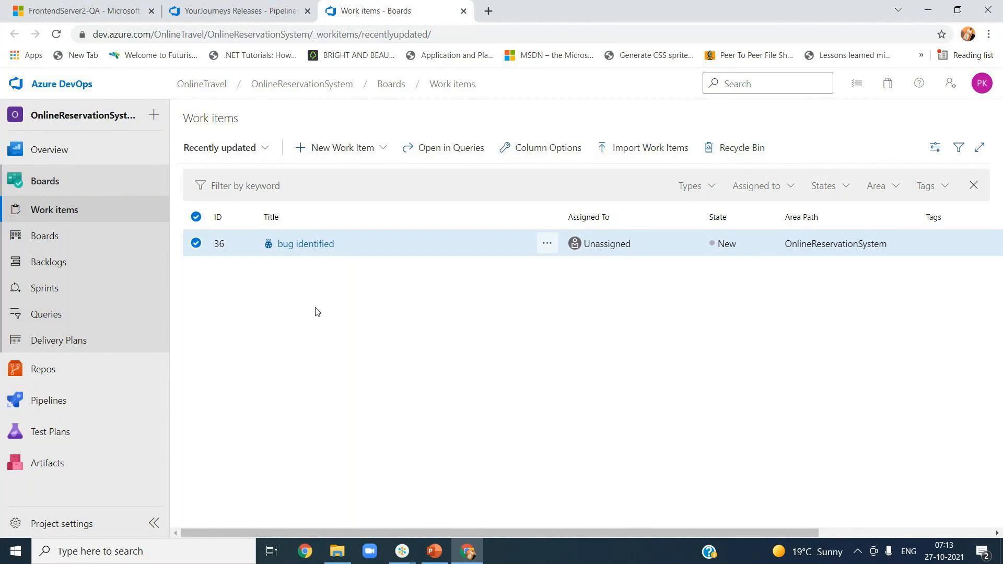
pyautogui.click(316, 245)
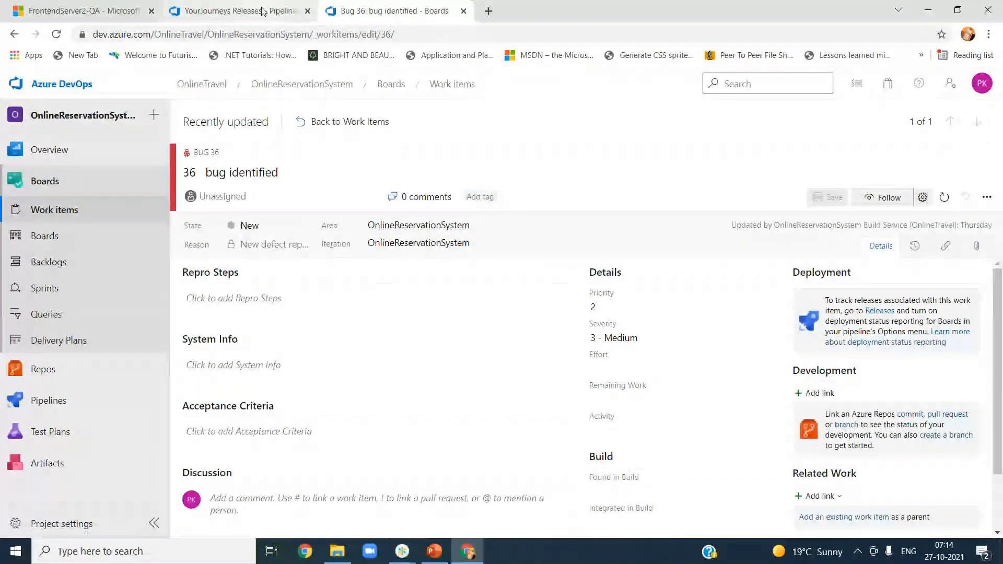
pyautogui.click(240, 11)
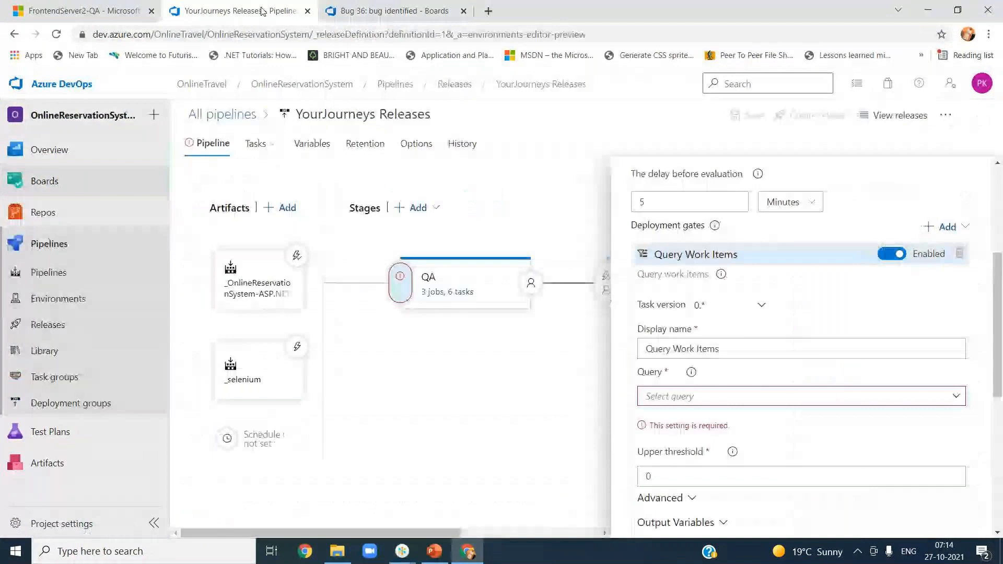
# Step: Create a new Boards query with the Work Item Type clause set to Bug
pyautogui.click(397, 13)
pyautogui.click(67, 316)
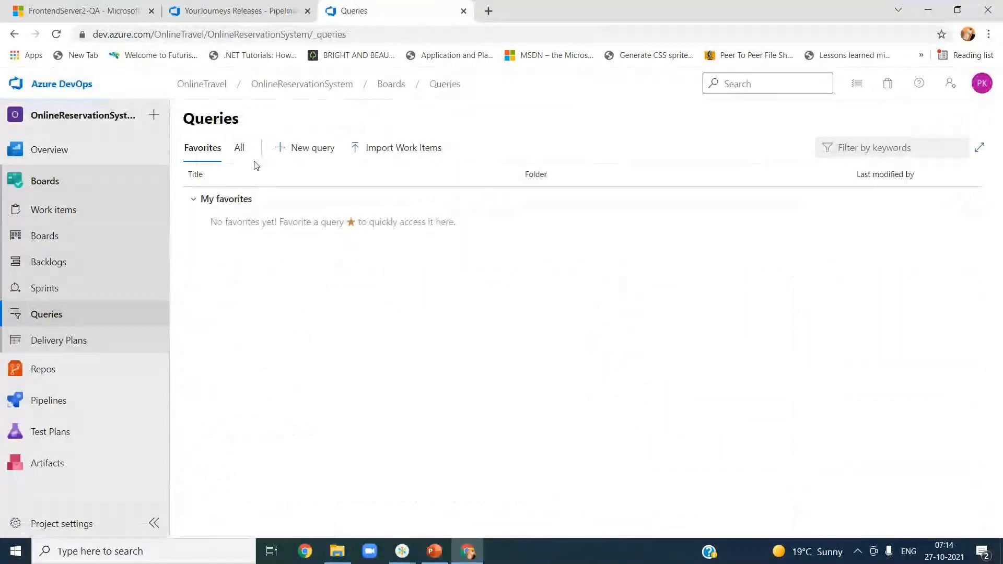
pyautogui.click(319, 151)
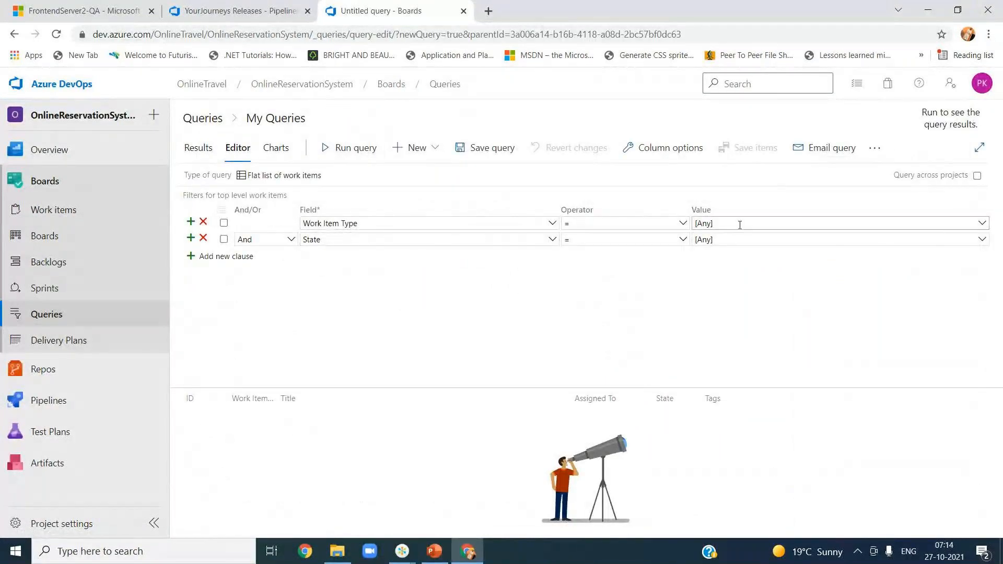
pyautogui.click(982, 224)
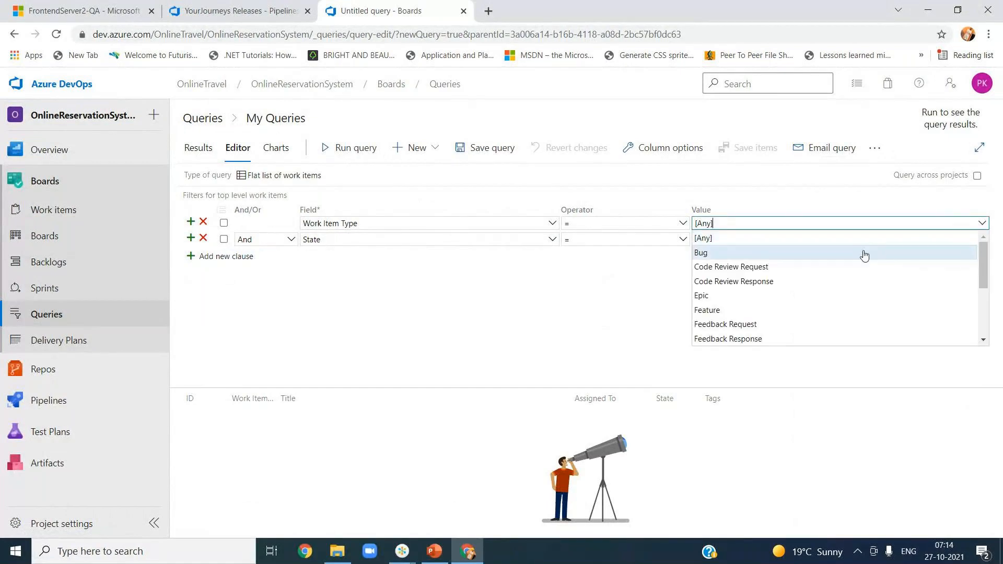
pyautogui.click(864, 254)
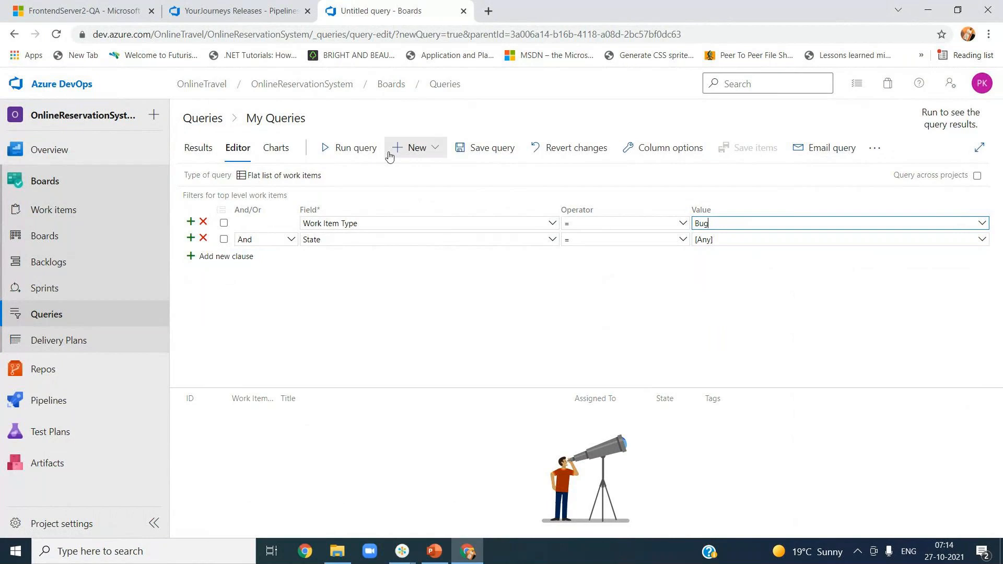
# Step: Save the query as 'Bugs in OnlineReservation System' in My Queries
pyautogui.click(488, 148)
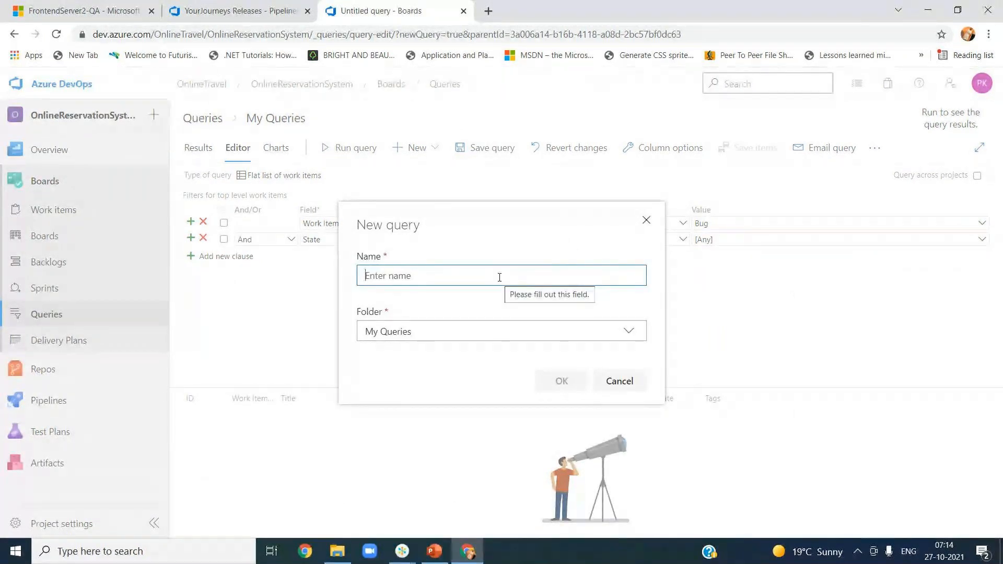
pyautogui.write('Bugs')
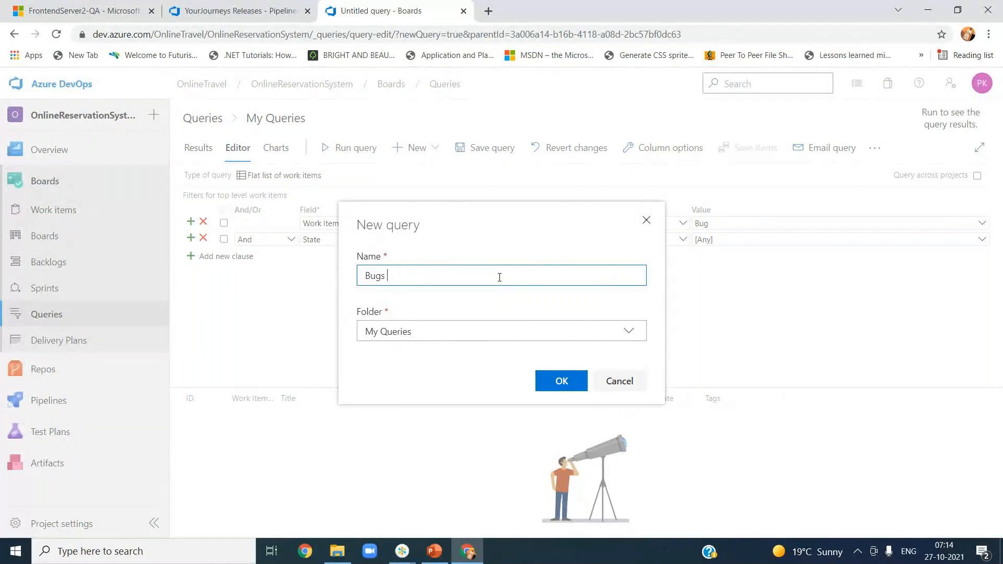
pyautogui.press('BackSpace')
pyautogui.press('BackSpace')
pyautogui.press('BackSpace')
pyautogui.press('BackSpace')
pyautogui.write('ugs in OnlineReservation System')
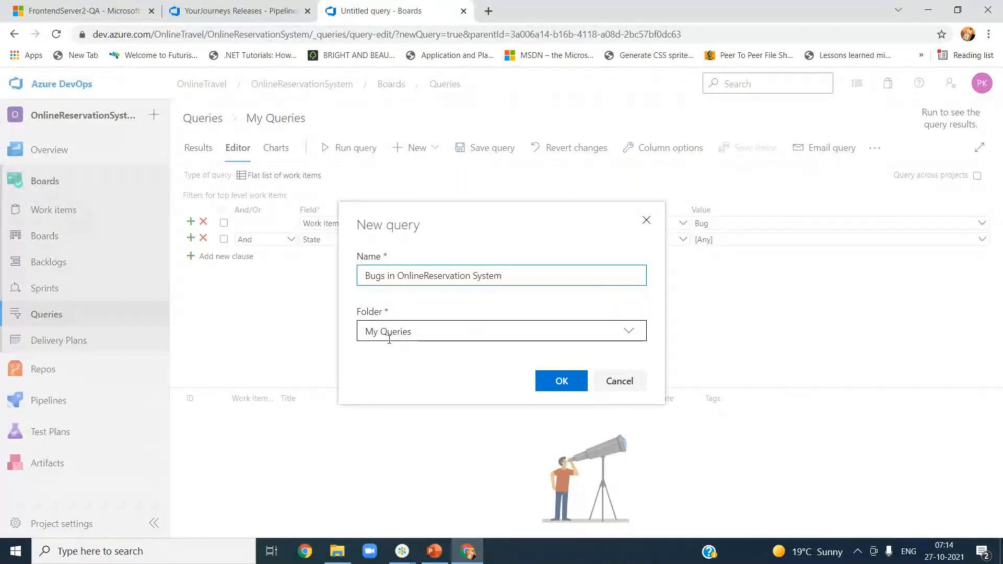
pyautogui.click(553, 380)
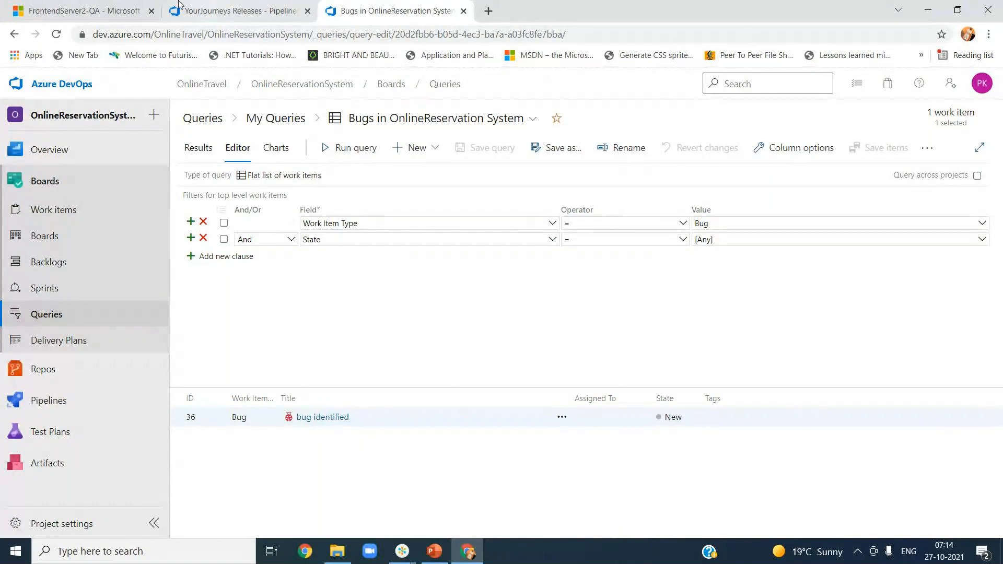
pyautogui.click(205, 13)
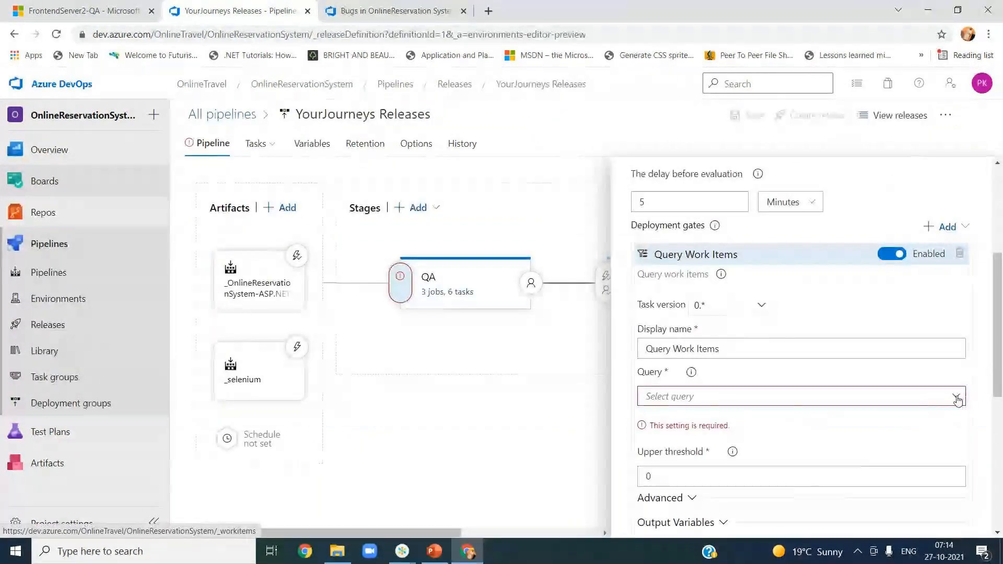
pyautogui.click(956, 397)
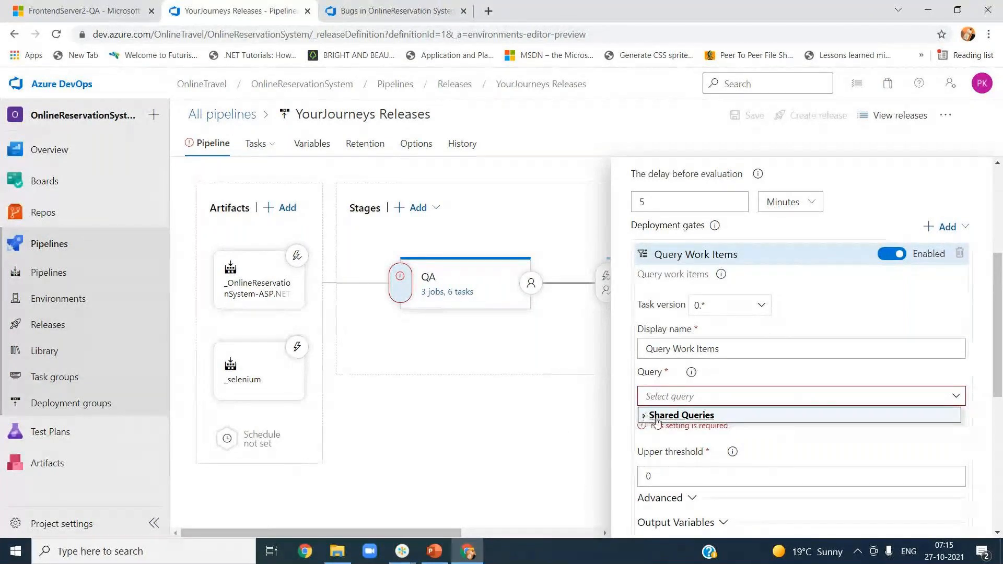
pyautogui.click(562, 427)
pyautogui.click(415, 8)
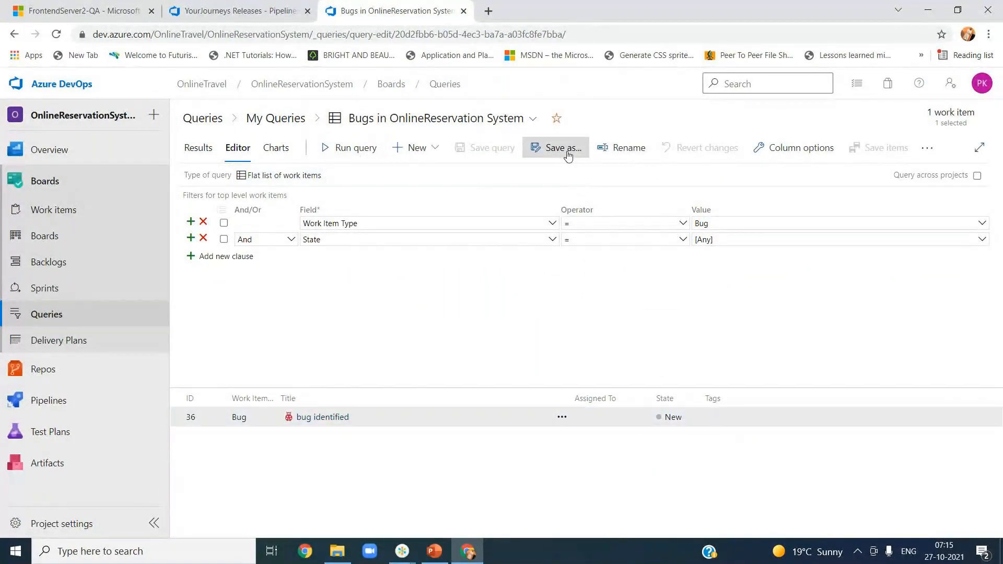
# Step: Save a copy of 'Bugs in OnlineReservation System' into the Shared Queries folder
pyautogui.click(563, 148)
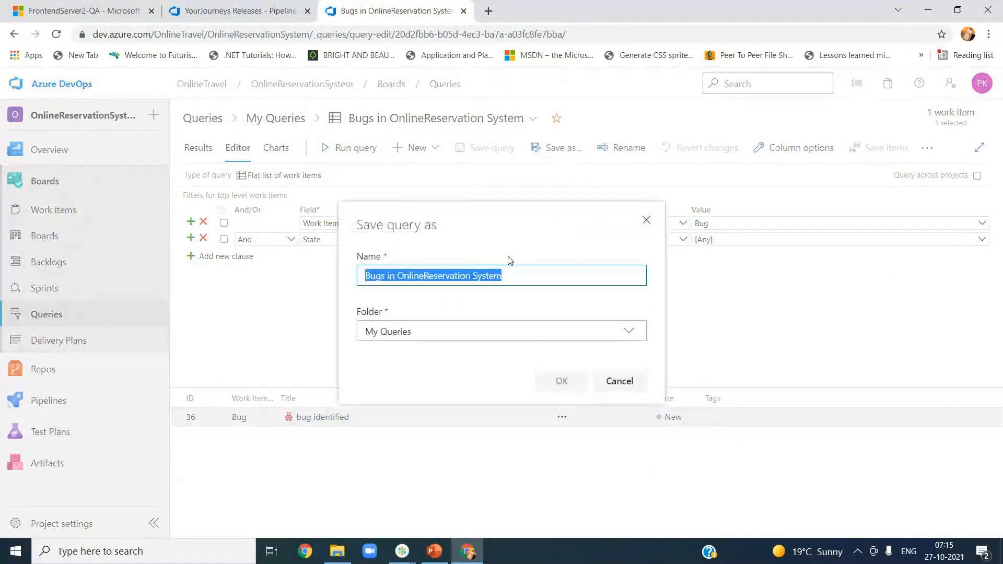
pyautogui.click(629, 333)
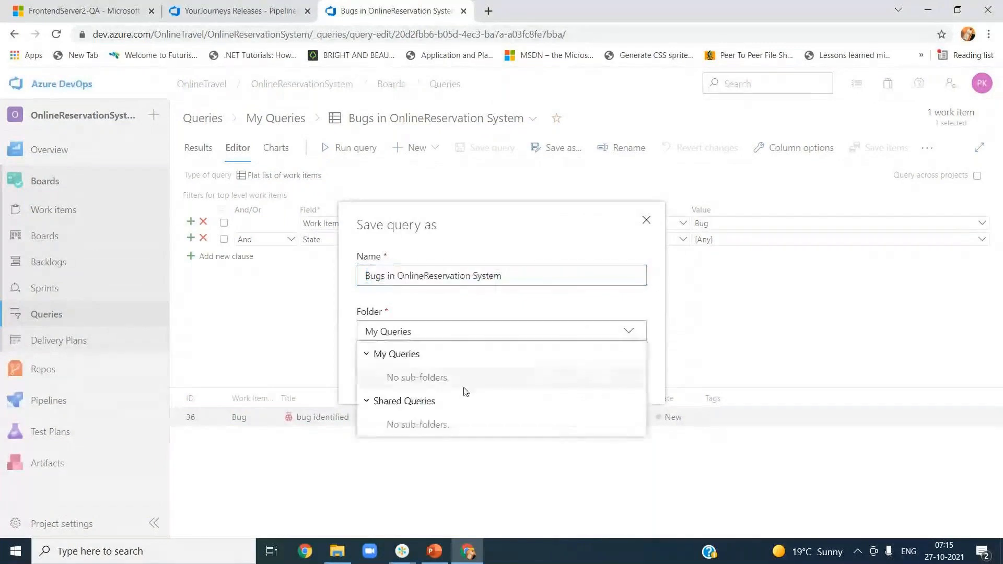
pyautogui.click(398, 401)
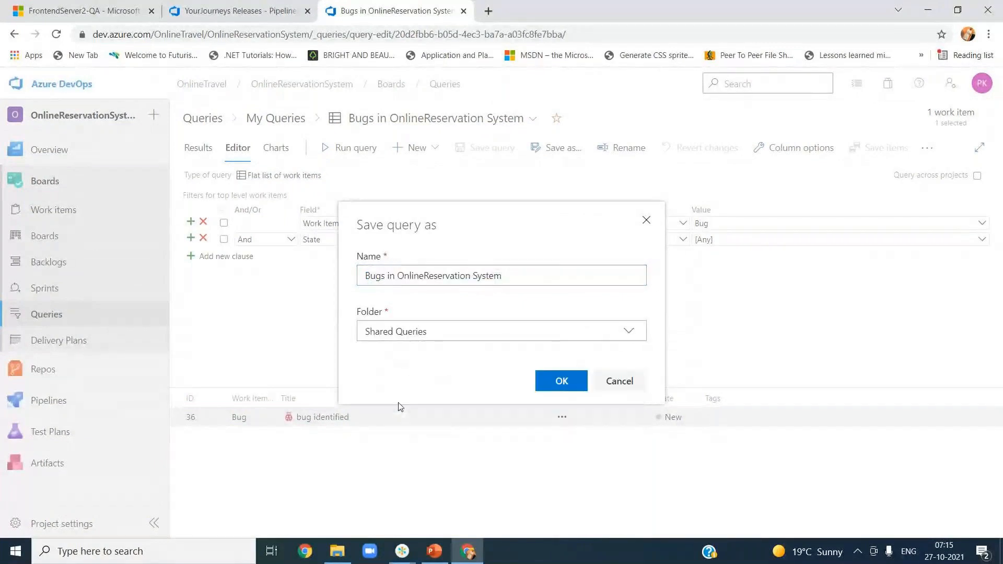
pyautogui.click(547, 388)
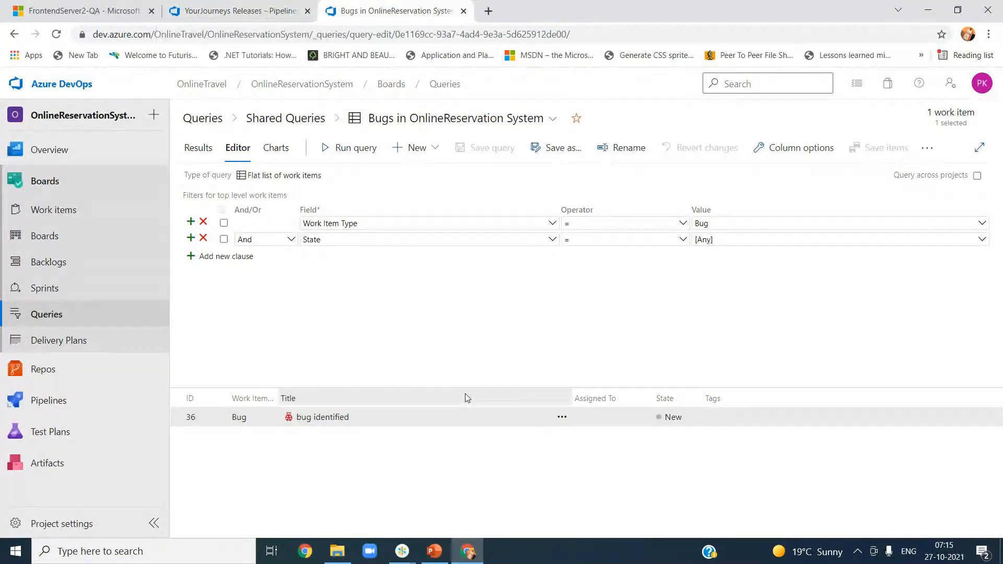
# Step: Browse the bug identified work item's actions menu without choosing an action
pyautogui.click(562, 418)
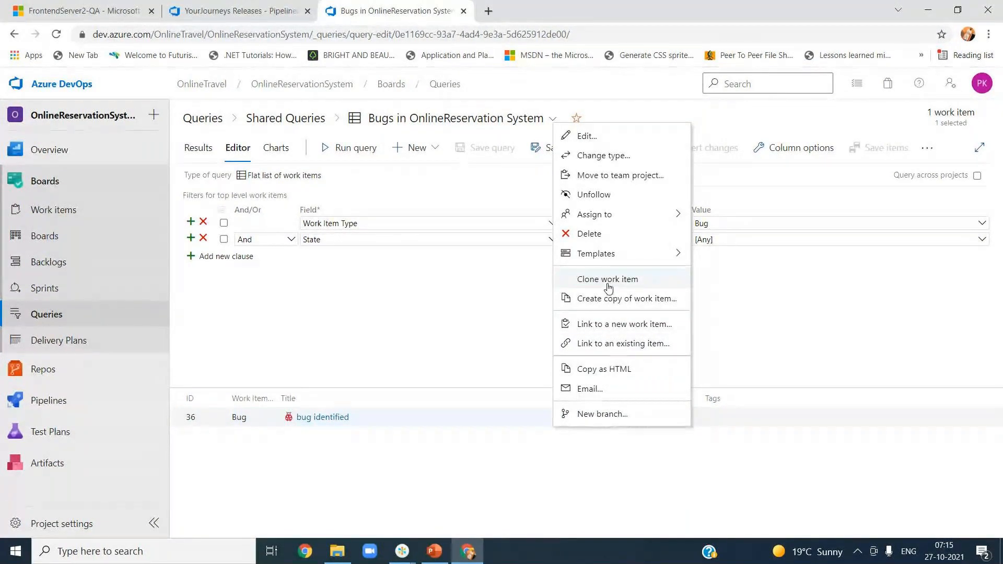
pyautogui.click(765, 370)
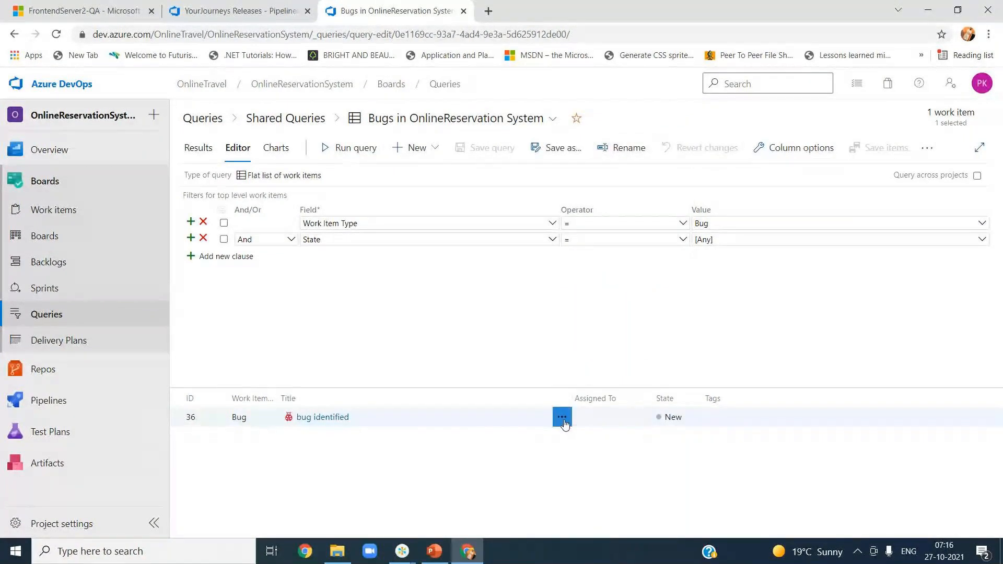
pyautogui.click(562, 417)
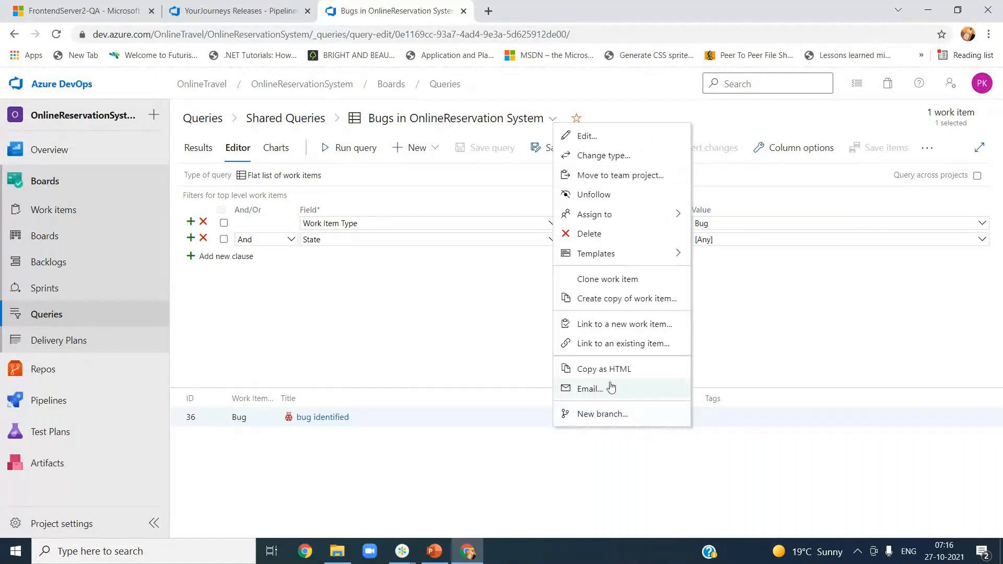
pyautogui.moveTo(621, 253)
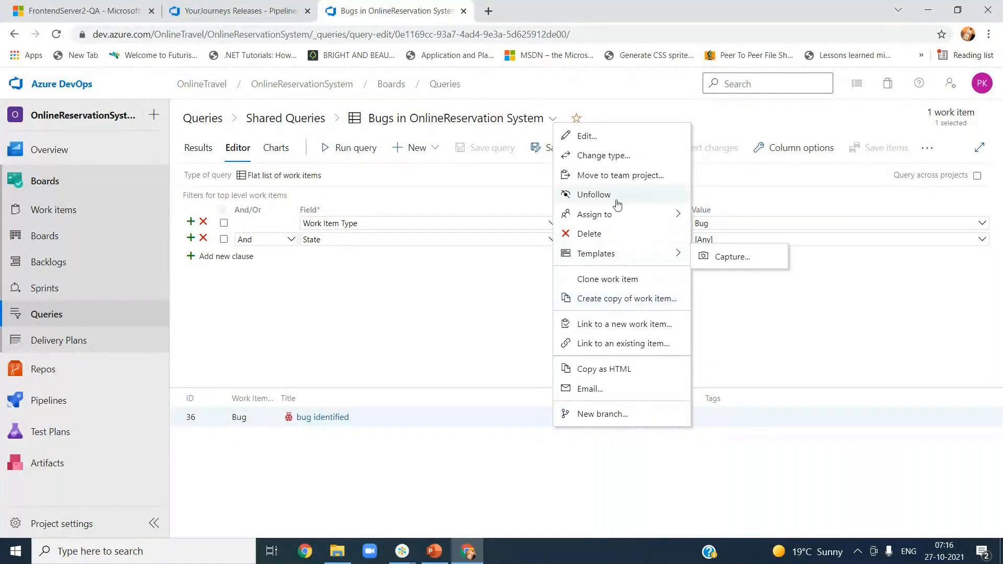
pyautogui.click(432, 306)
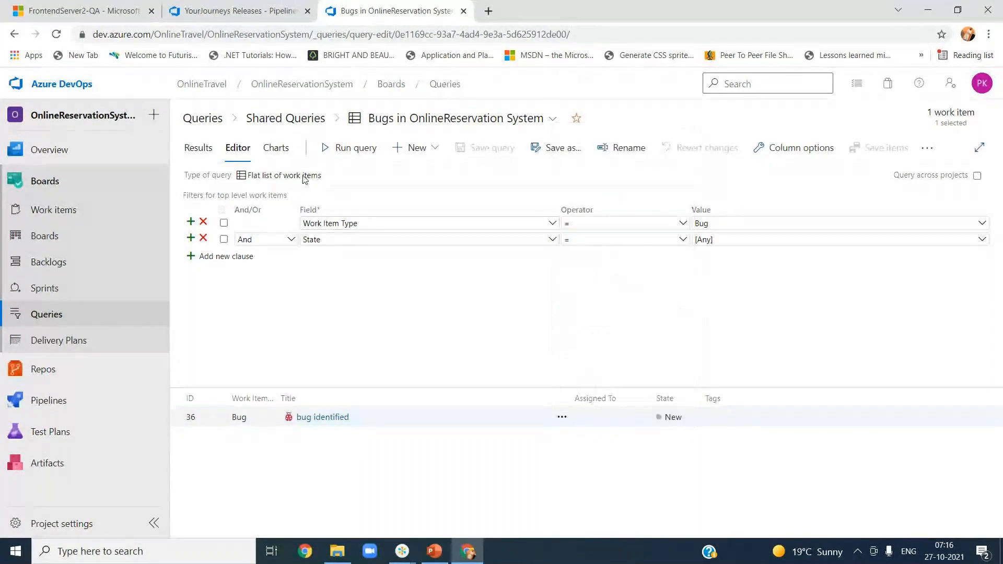
# Step: Look through the query's more-actions menu and saved-query picker, then return to YourJourneys Releases
pyautogui.click(924, 150)
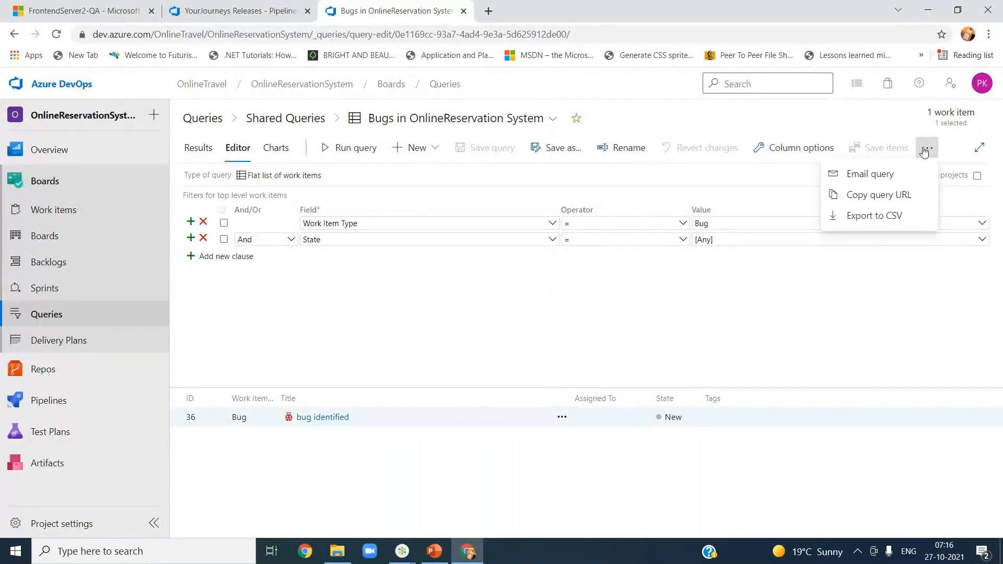
pyautogui.click(748, 346)
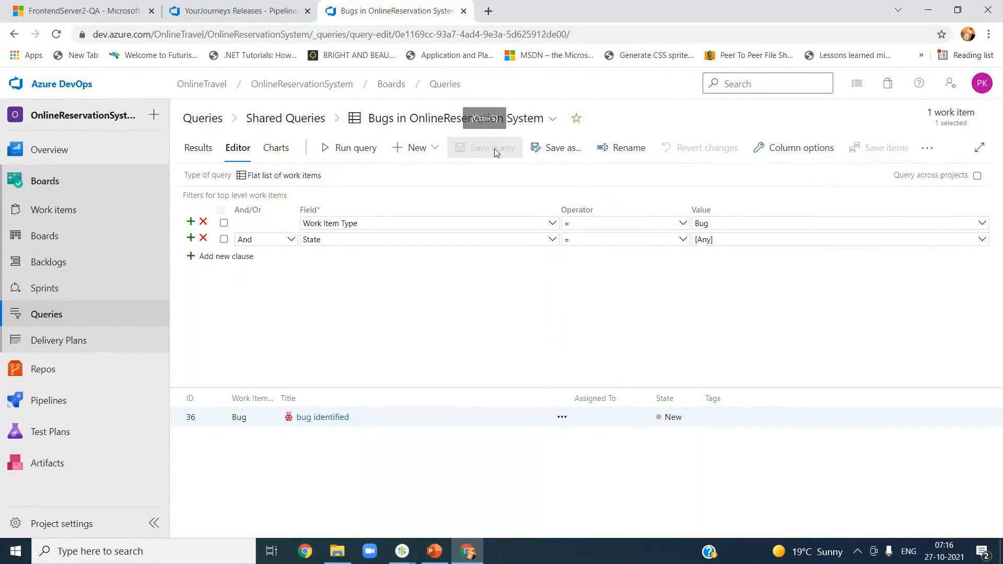
pyautogui.click(355, 124)
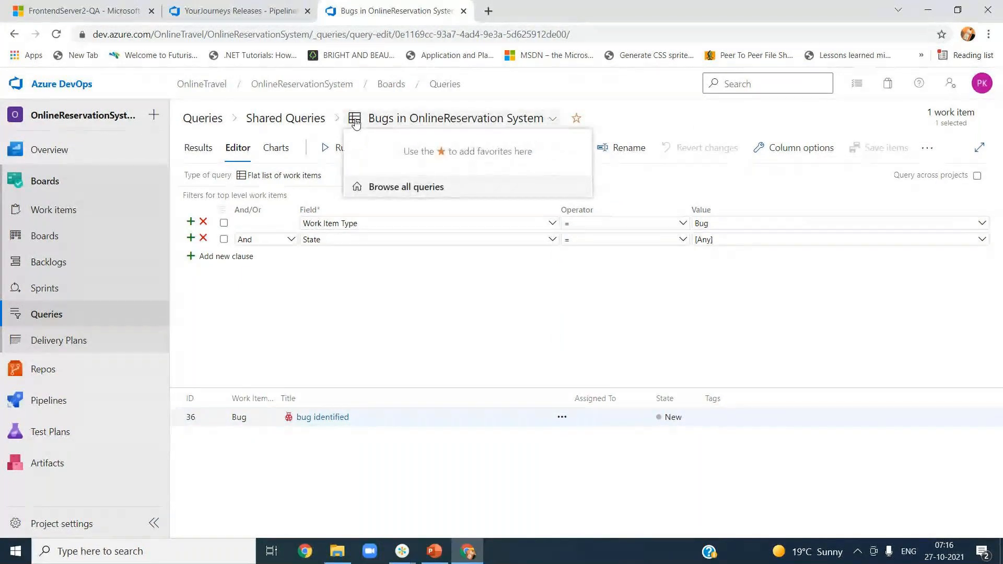
pyautogui.click(422, 300)
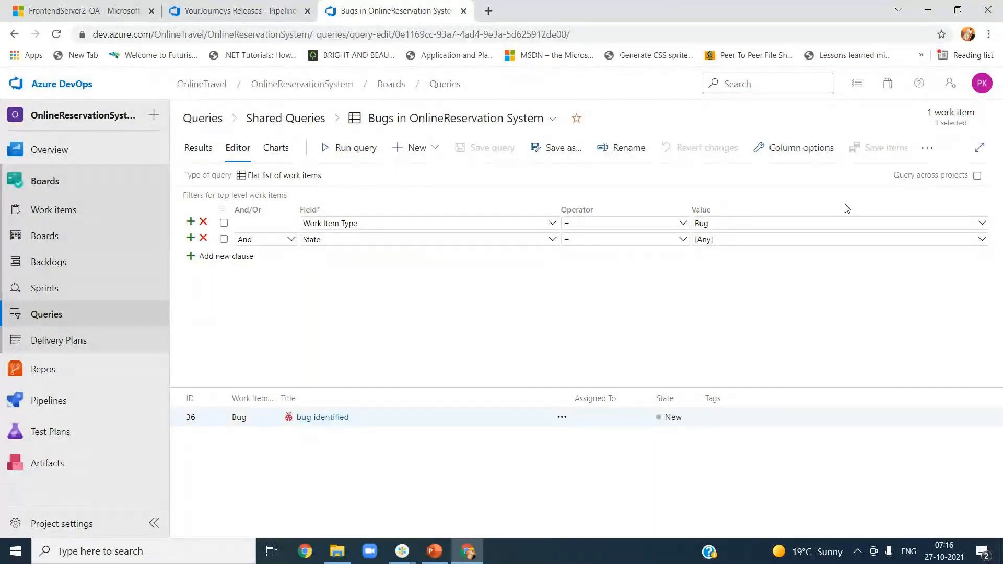
pyautogui.click(927, 147)
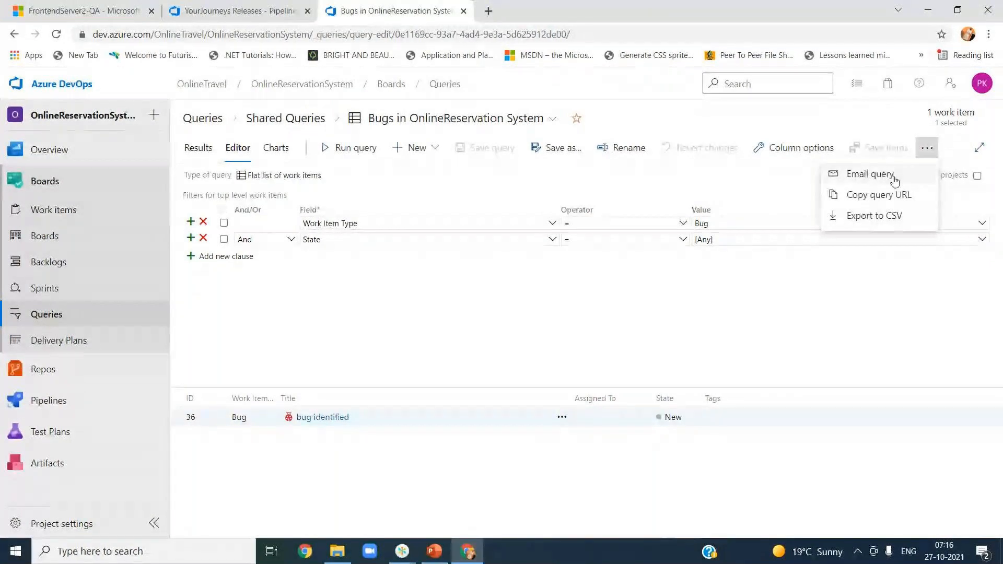
pyautogui.click(820, 314)
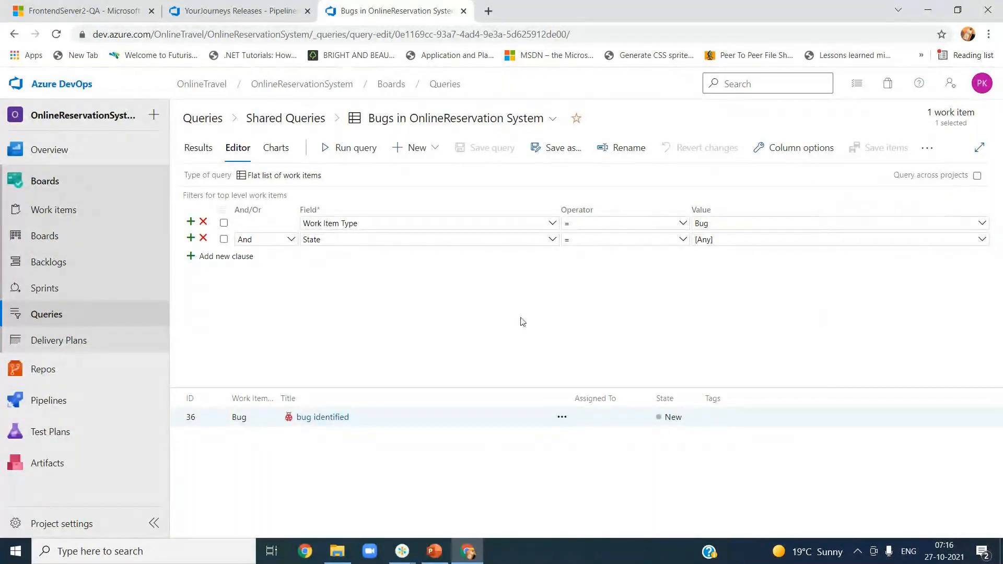
pyautogui.click(260, 11)
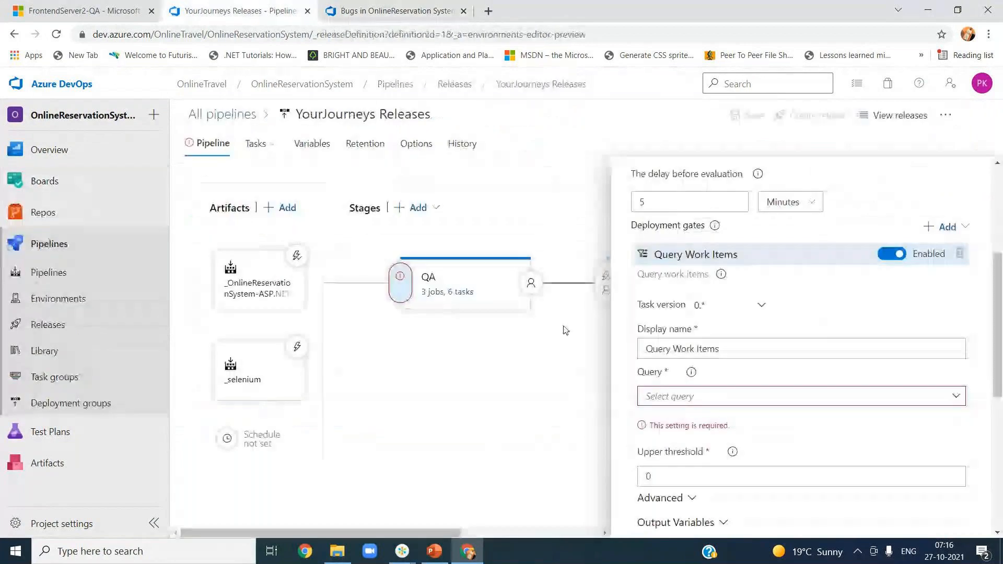
# Step: Check the Query Work Items gate's query list and find Shared Queries empty
pyautogui.click(957, 398)
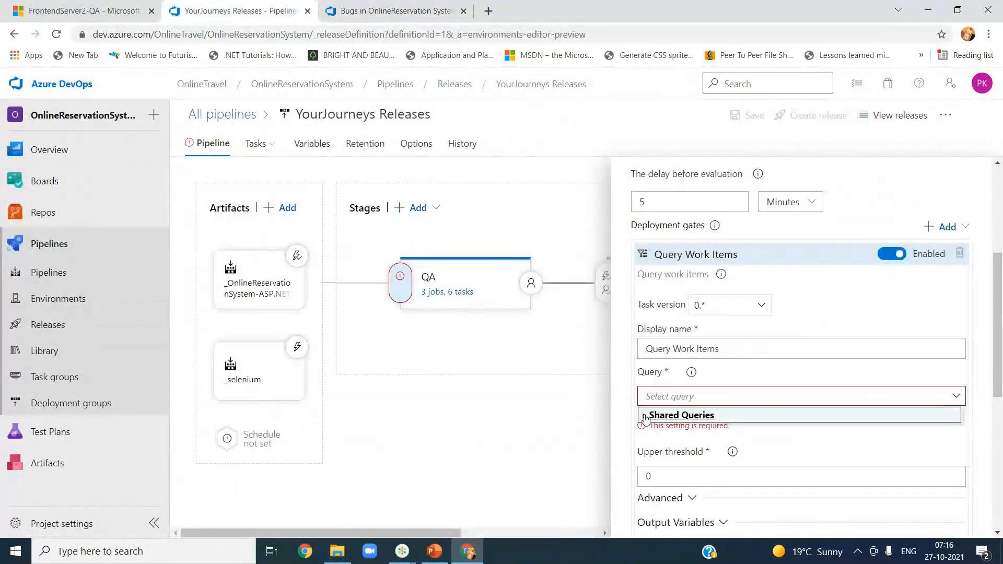
pyautogui.click(676, 419)
pyautogui.click(830, 437)
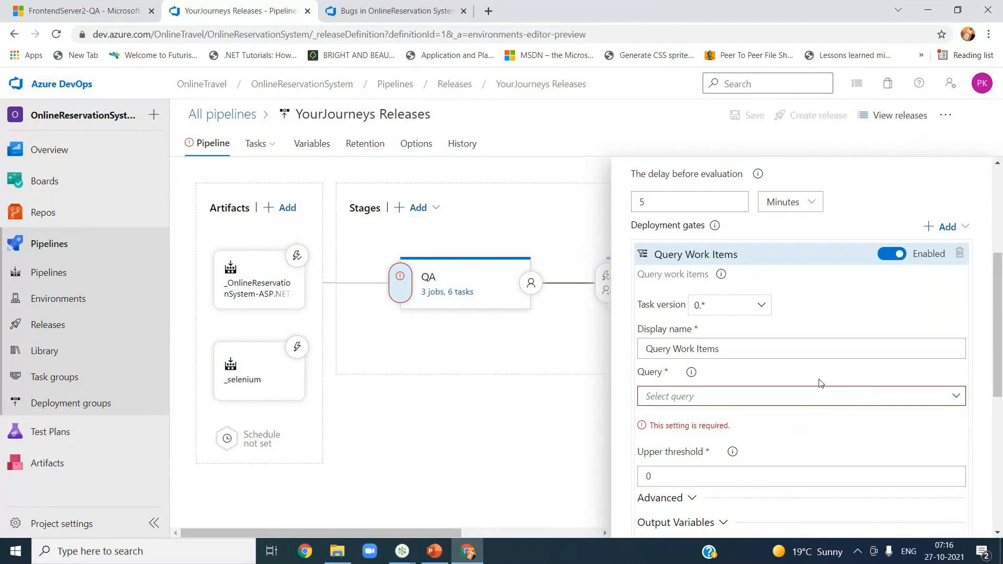
pyautogui.moveTo(691, 375)
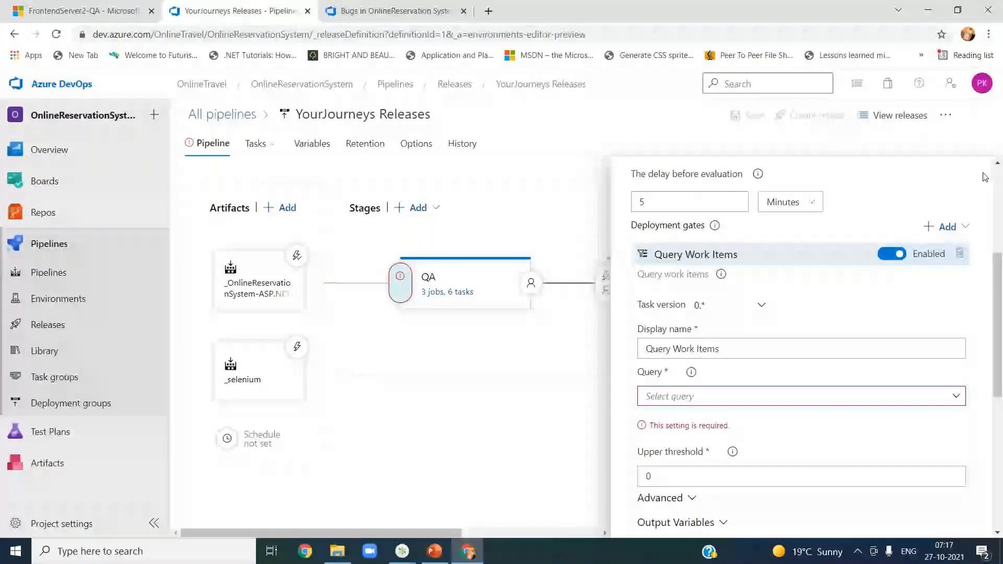
pyautogui.scroll(5, 829, 423)
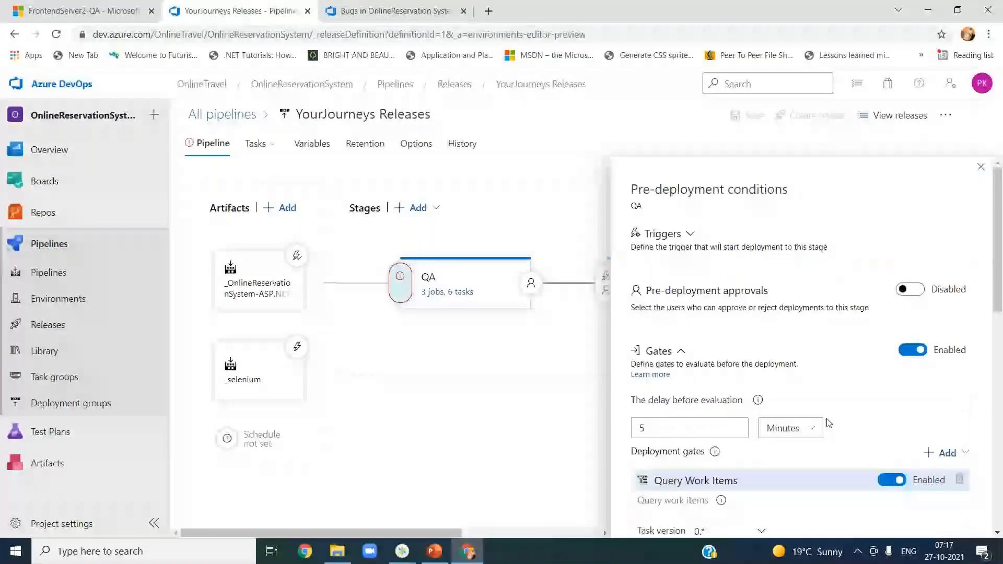
pyautogui.scroll(-5, 829, 423)
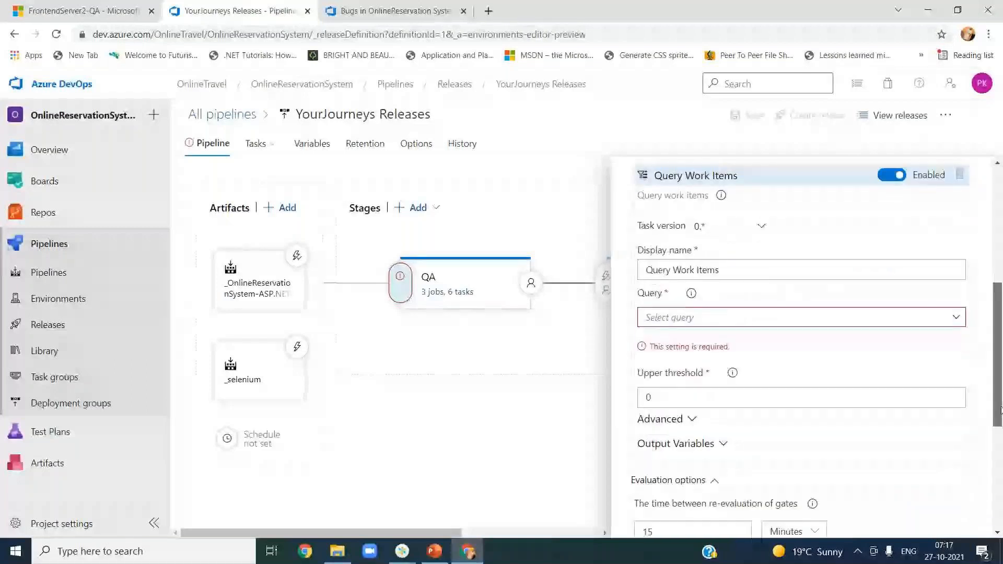
pyautogui.scroll(1, 1000, 409)
# Step: Recheck Shared Queries in the gate's query list, then go back to the Bugs query tab
pyautogui.click(955, 364)
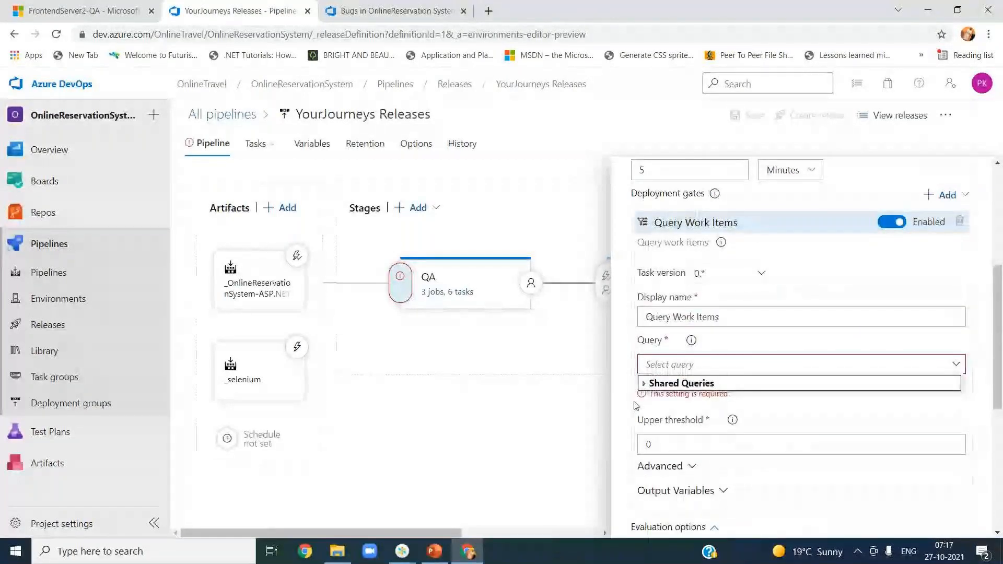
pyautogui.doubleClick(647, 385)
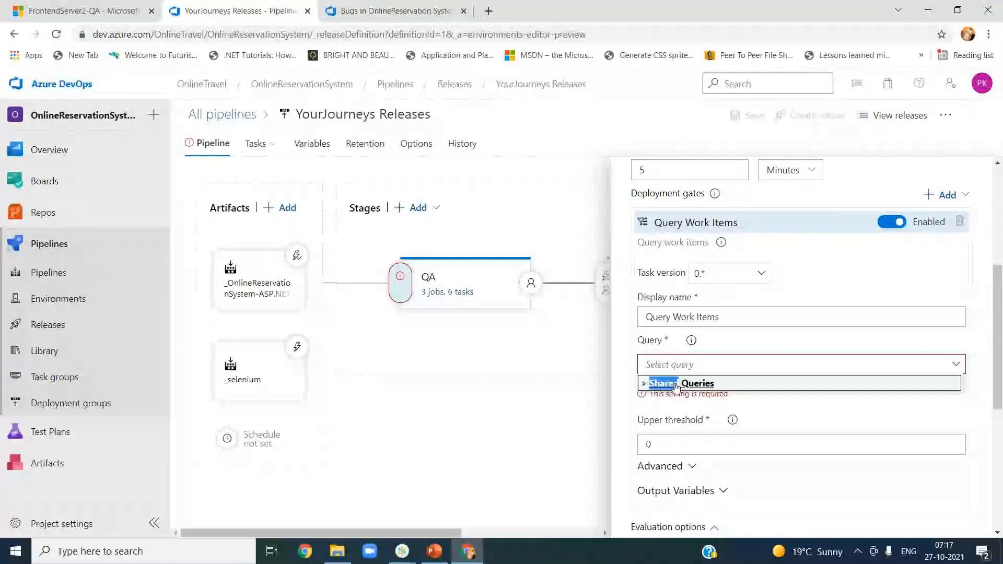
pyautogui.click(569, 413)
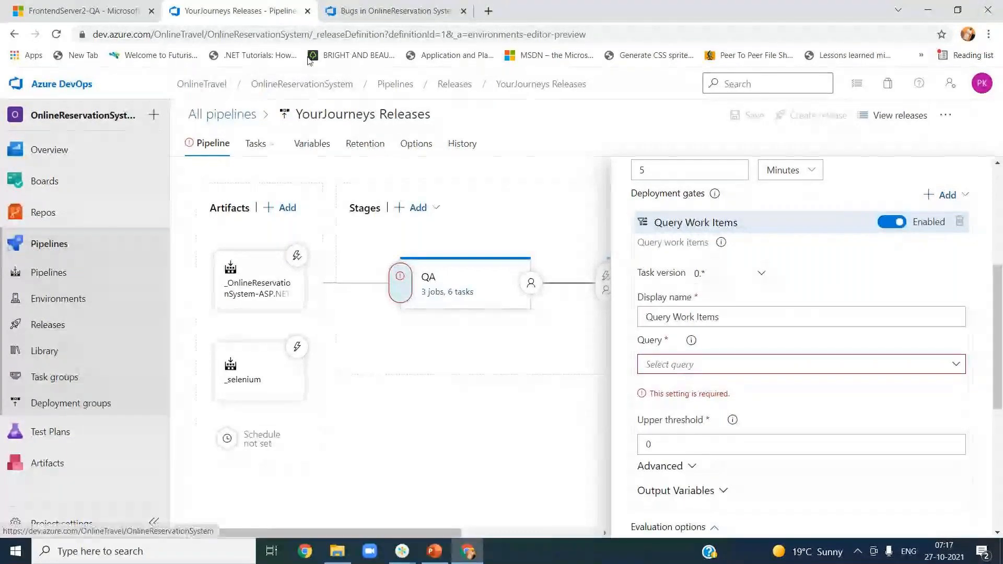
pyautogui.click(369, 11)
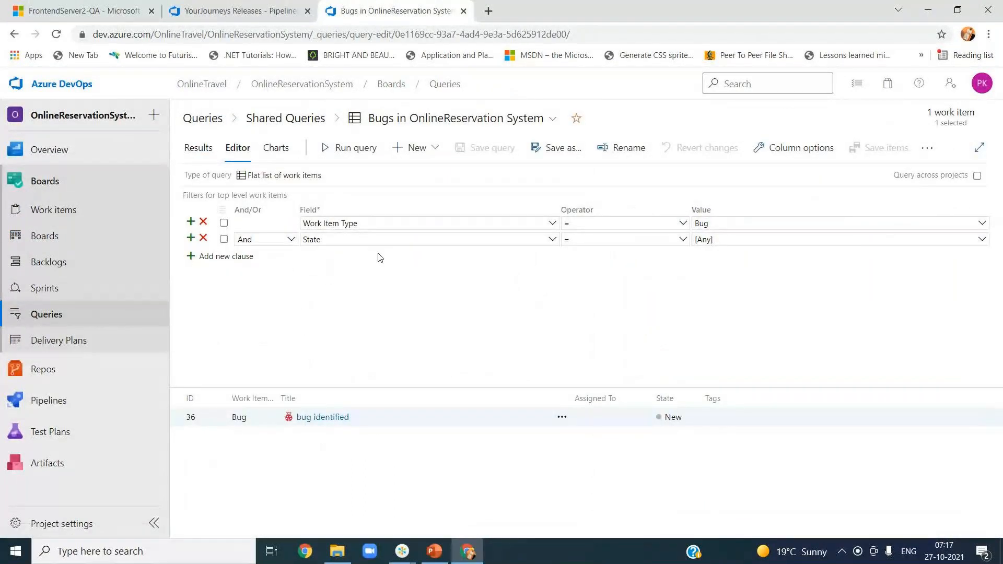
# Step: Review the Bugs query's permissions for Contributors, Readers, administrators and the build service
pyautogui.click(46, 266)
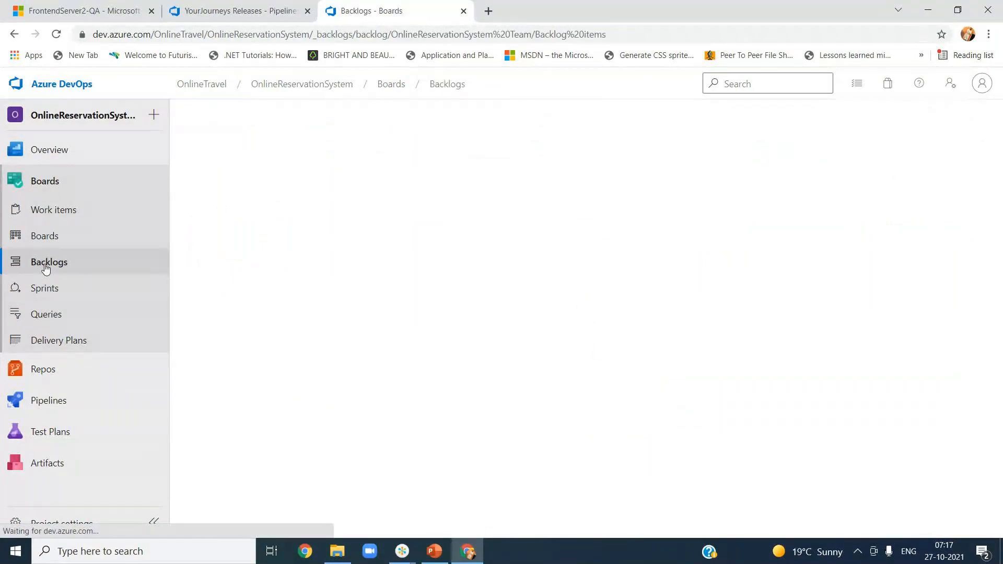
pyautogui.click(50, 321)
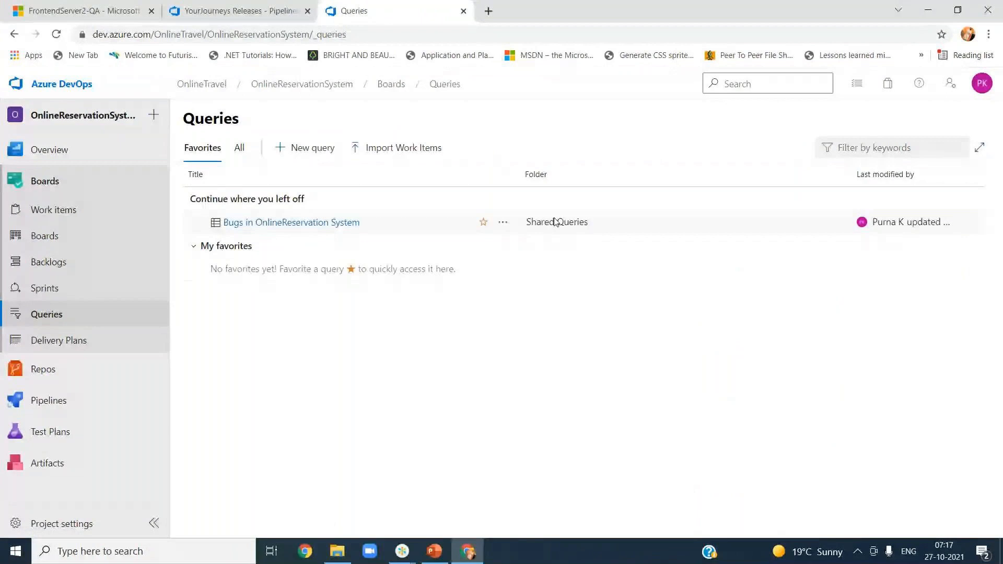
pyautogui.click(501, 224)
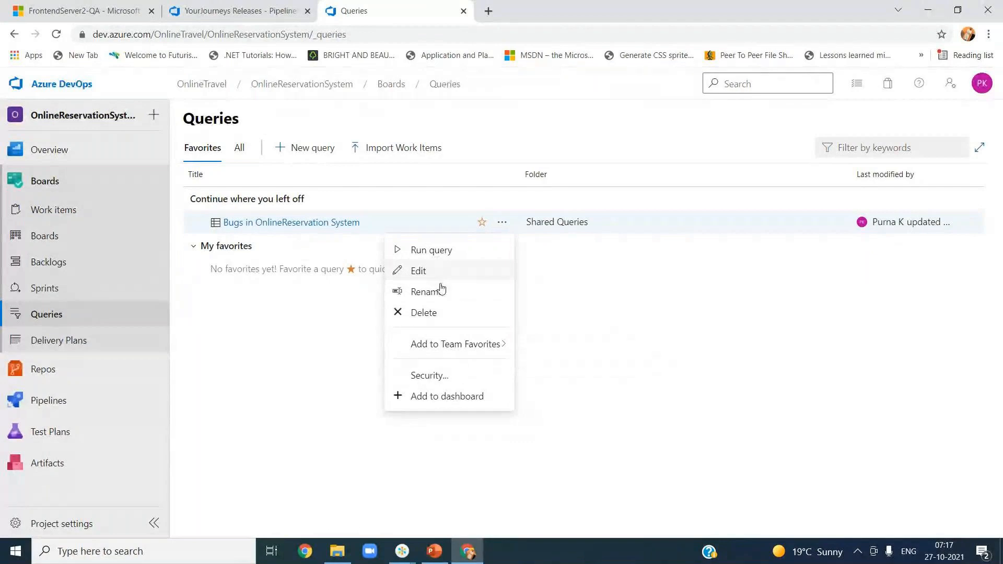
pyautogui.click(441, 377)
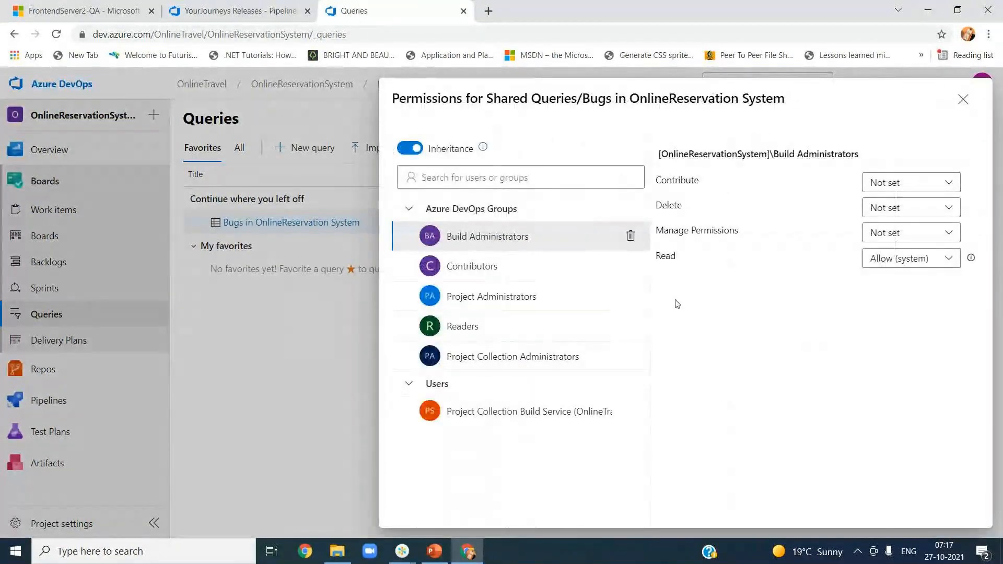
pyautogui.click(496, 275)
pyautogui.click(497, 296)
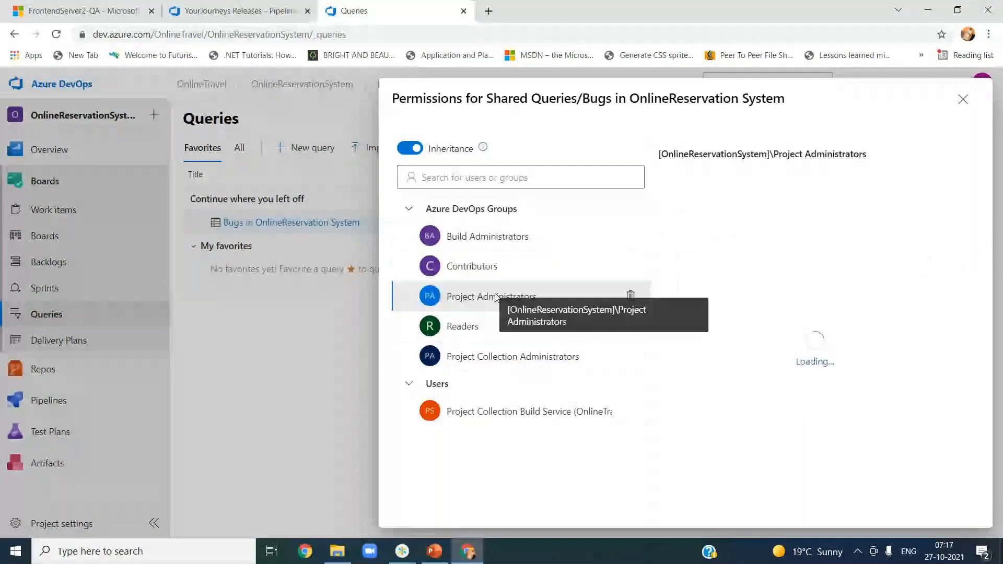
pyautogui.click(477, 325)
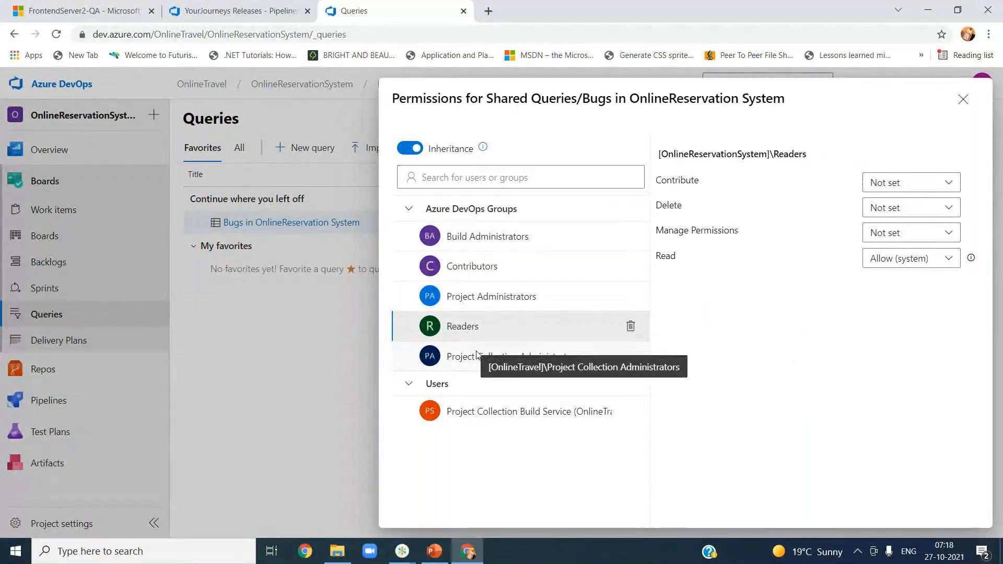
pyautogui.click(476, 355)
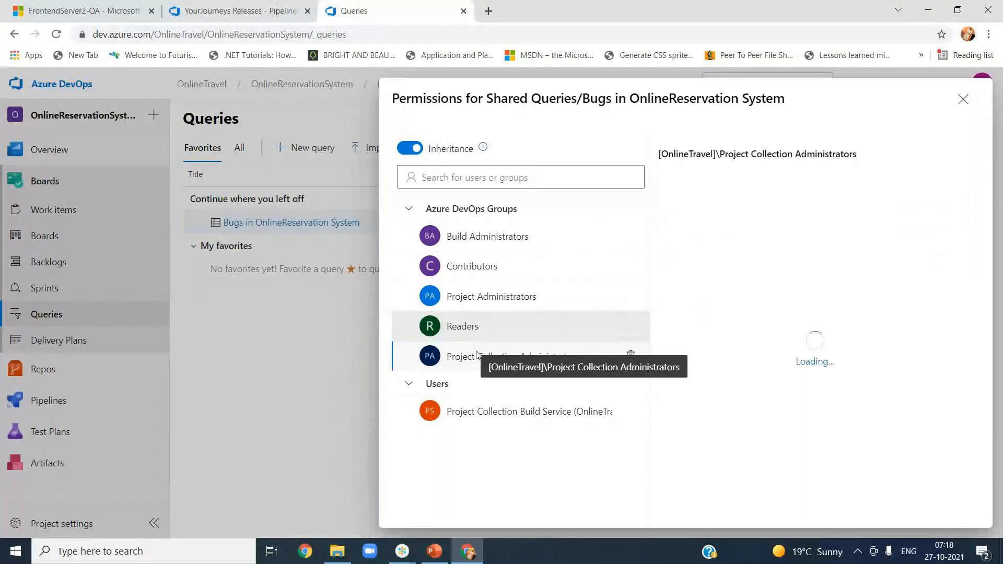
pyautogui.click(497, 415)
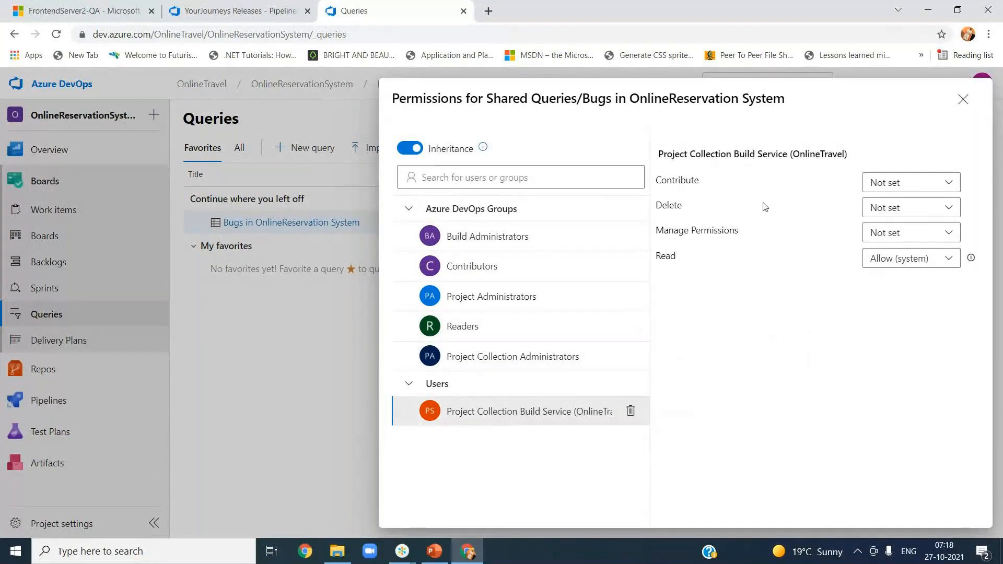
# Step: Open the Bugs in OnlineReservation System query, then return to the YourJourneys Releases editor
pyautogui.click(963, 99)
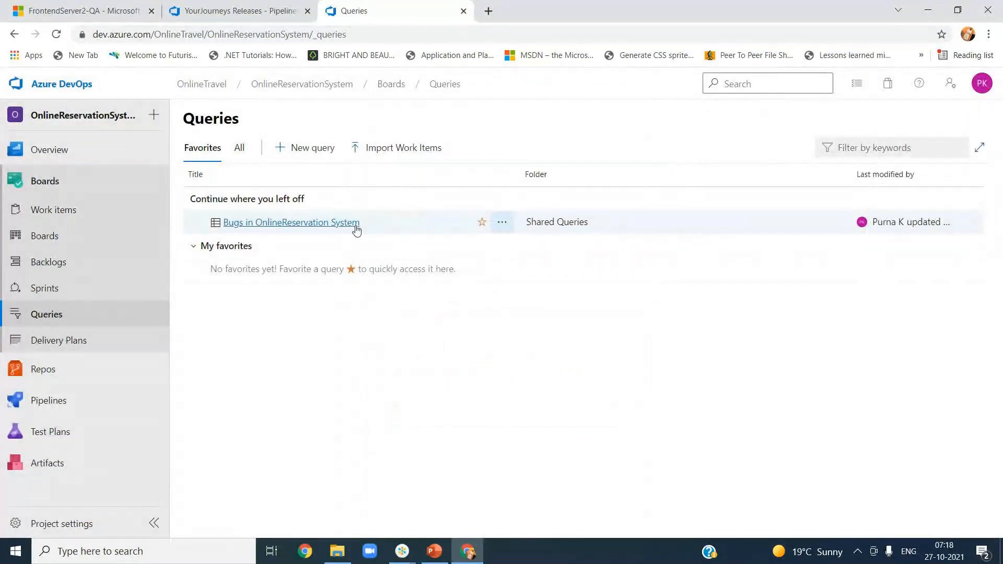
pyautogui.click(295, 225)
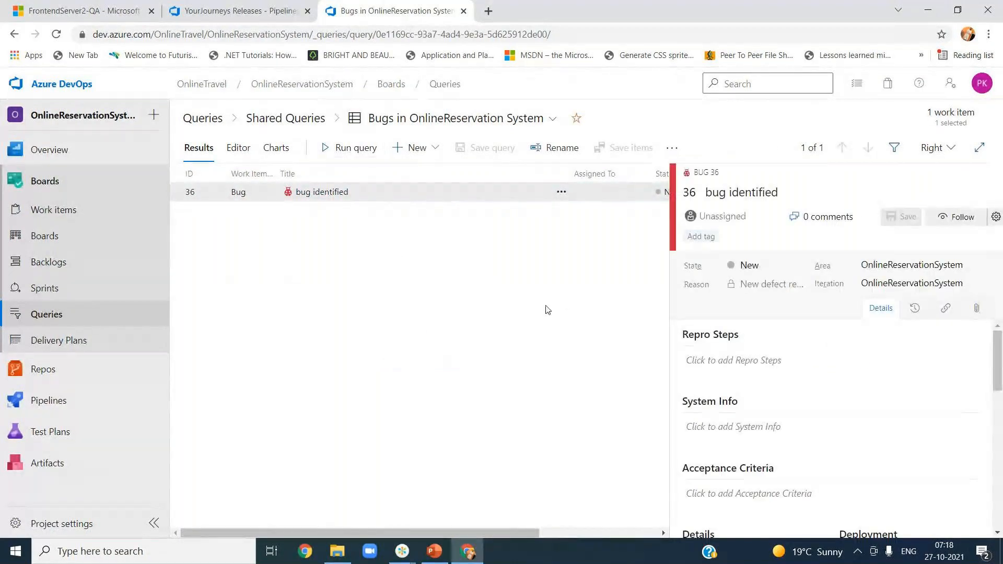
pyautogui.click(276, 15)
# Step: Find the Query dropdown's Shared Queries folder still empty, then reload the Releases pipeline page
pyautogui.moveTo(691, 343)
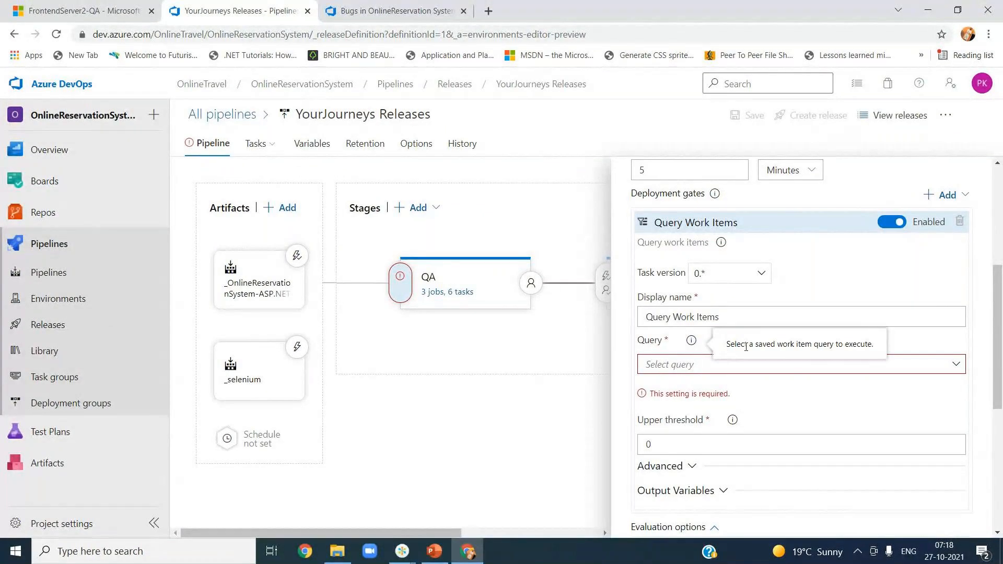
pyautogui.click(957, 365)
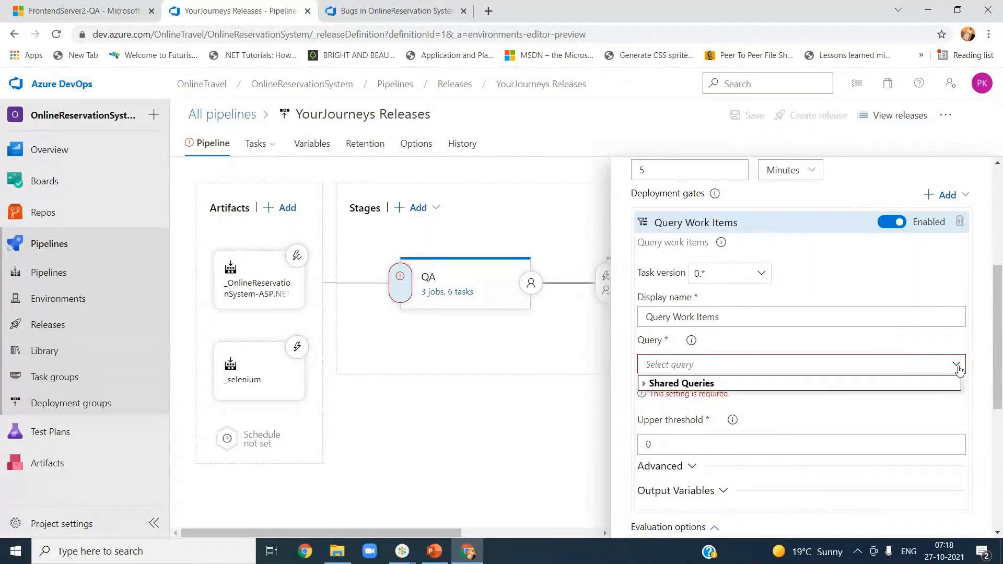
pyautogui.click(646, 385)
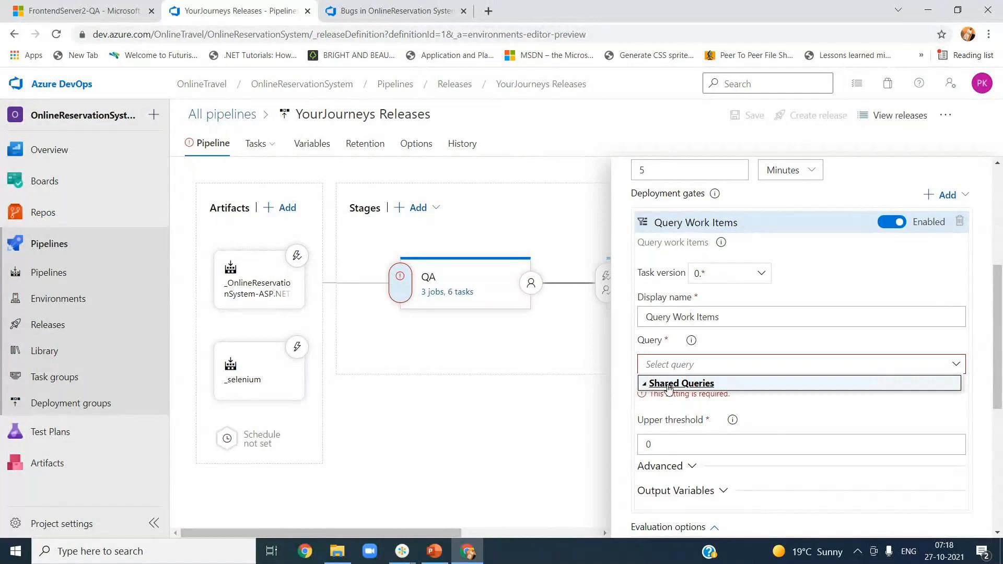
pyautogui.click(778, 405)
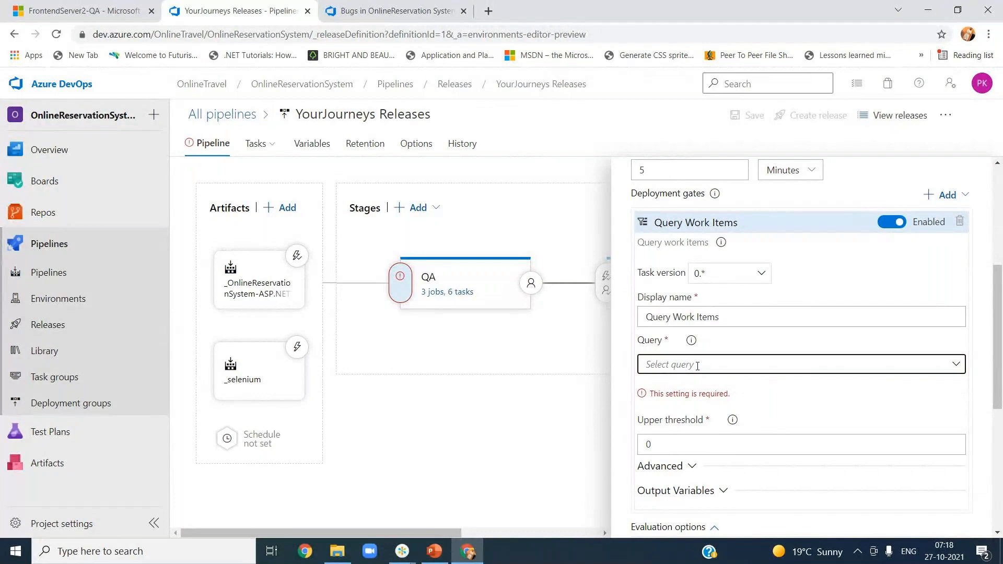
pyautogui.click(697, 365)
pyautogui.click(706, 387)
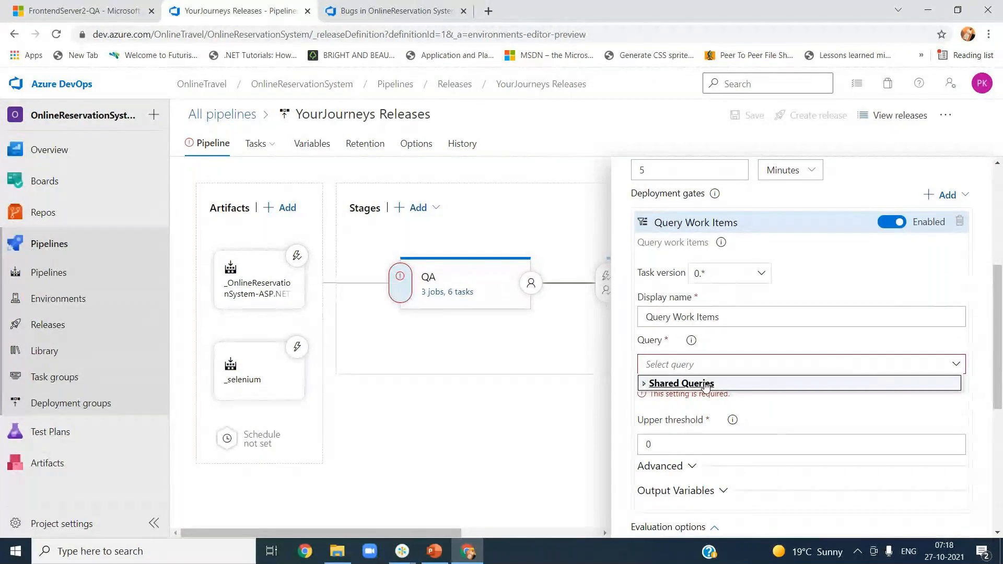
pyautogui.click(509, 394)
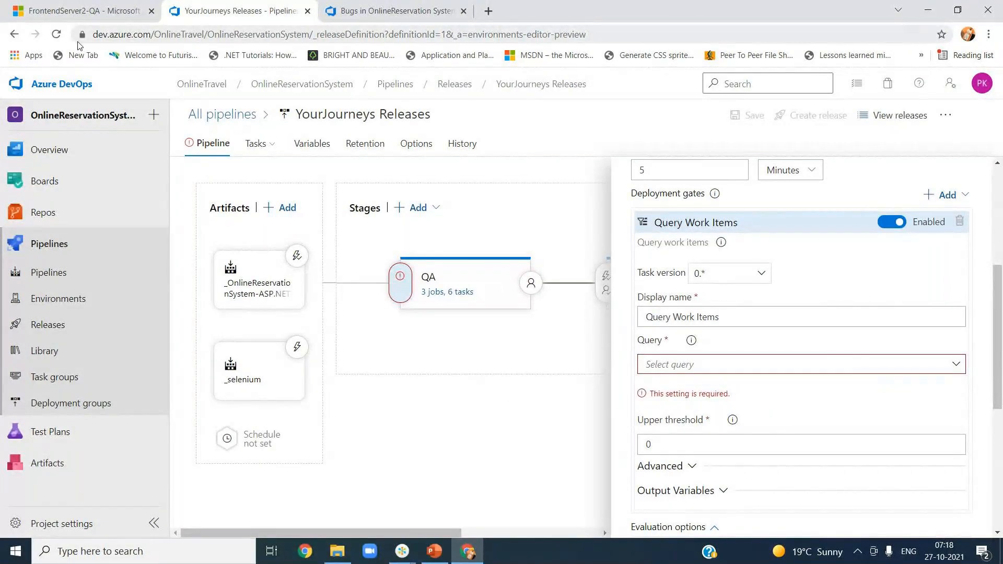
pyautogui.click(56, 34)
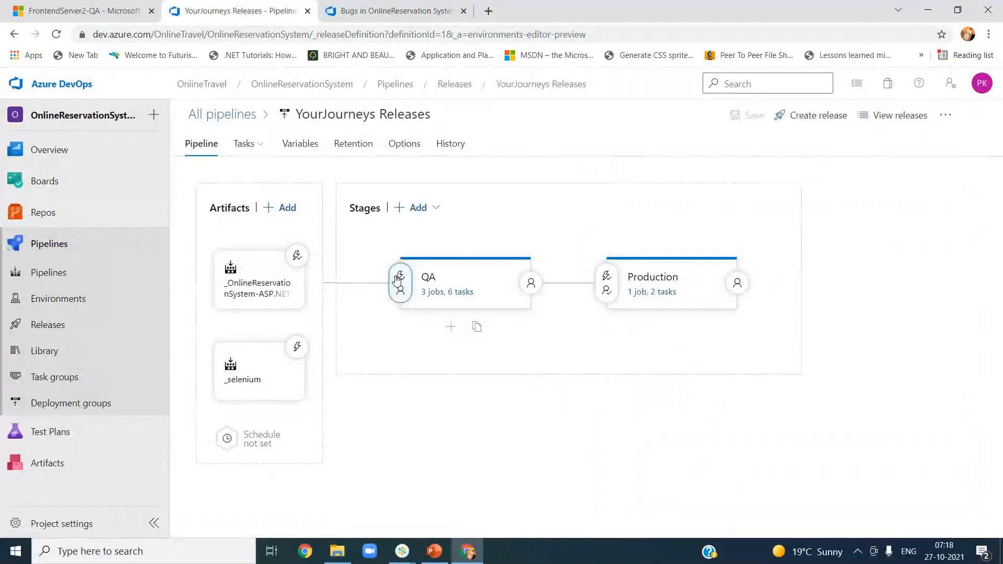
# Step: Enable gates in the QA stage's pre-deployment conditions
pyautogui.click(397, 281)
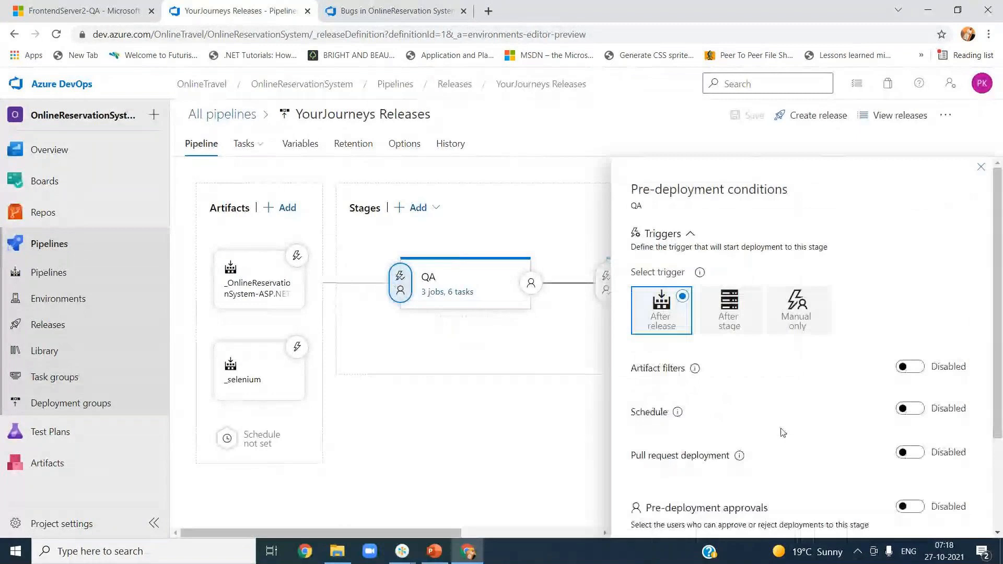
pyautogui.scroll(-2, 782, 433)
pyautogui.scroll(-1, 782, 433)
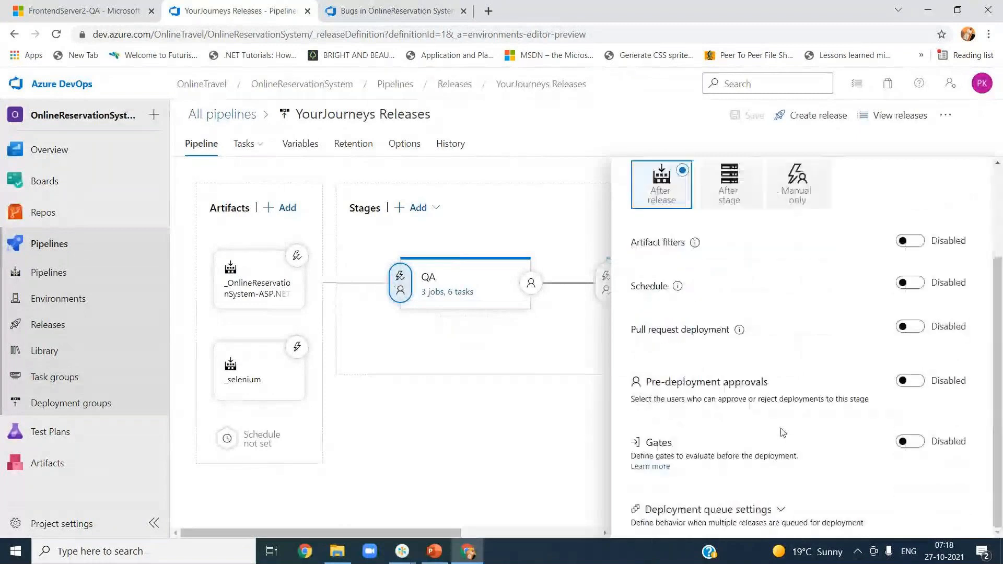
pyautogui.click(909, 442)
pyautogui.click(667, 440)
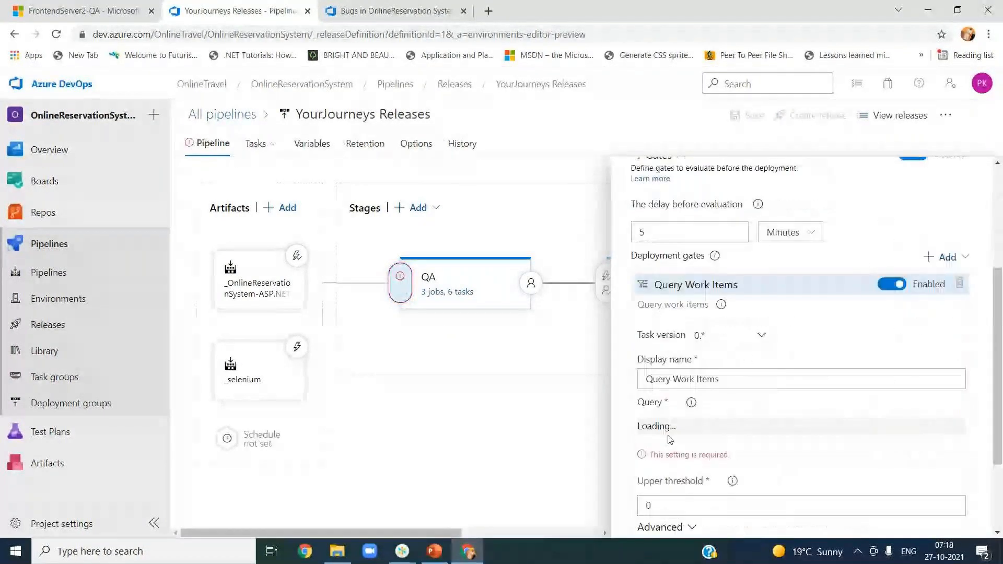
# Step: Set the Query Work Items gate to the Bugs in OnlineReservation System query
pyautogui.click(956, 428)
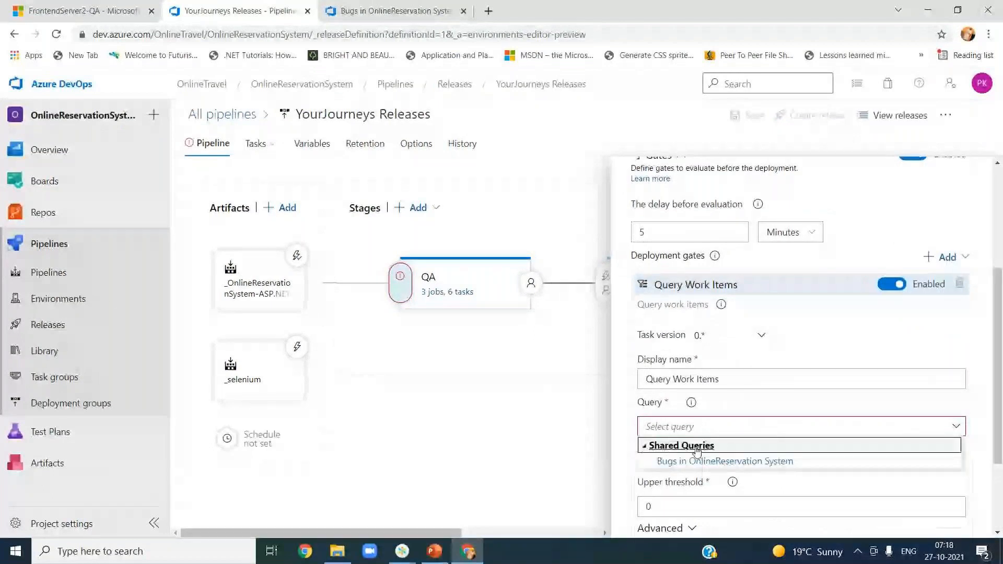
pyautogui.scroll(-2, 996, 430)
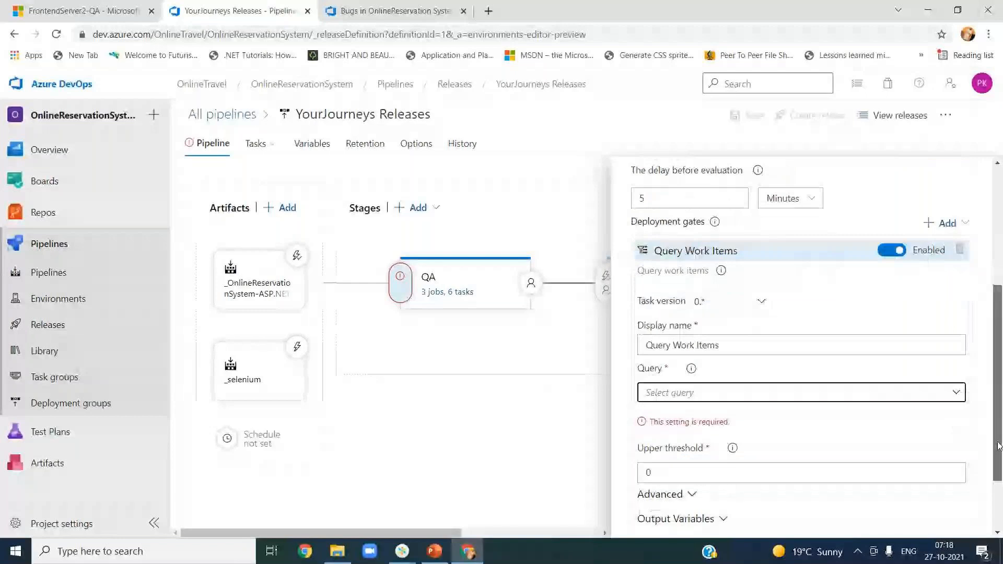
pyautogui.click(957, 323)
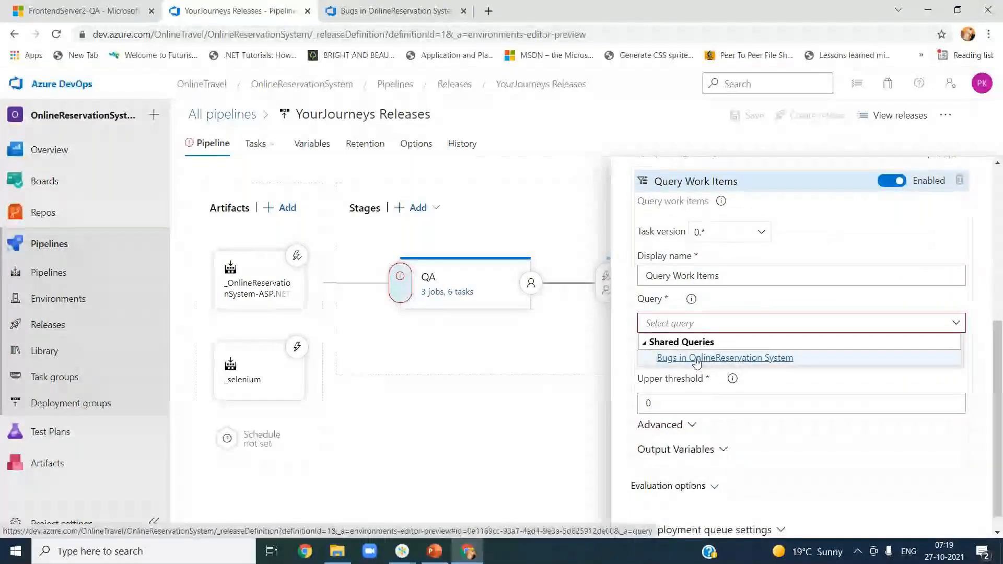
pyautogui.click(696, 358)
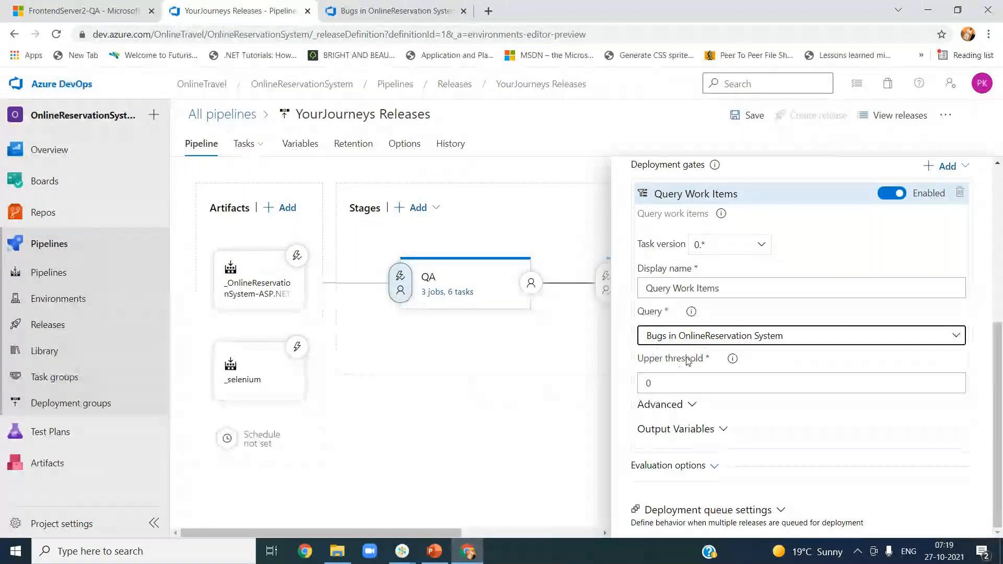
# Step: Keep upper and lower thresholds at 0 and change the gate evaluation delay to 1 minute
pyautogui.click(671, 379)
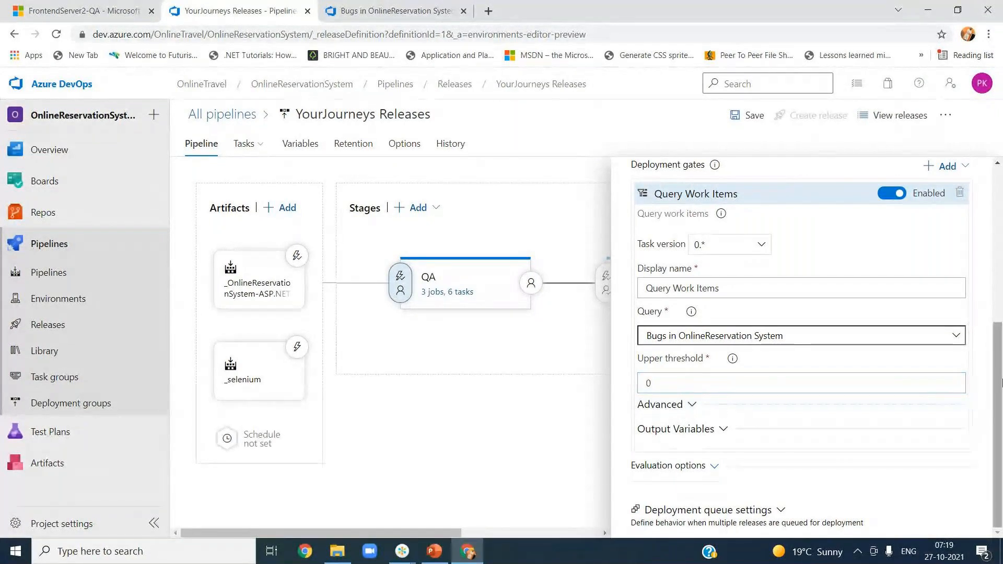
pyautogui.click(689, 404)
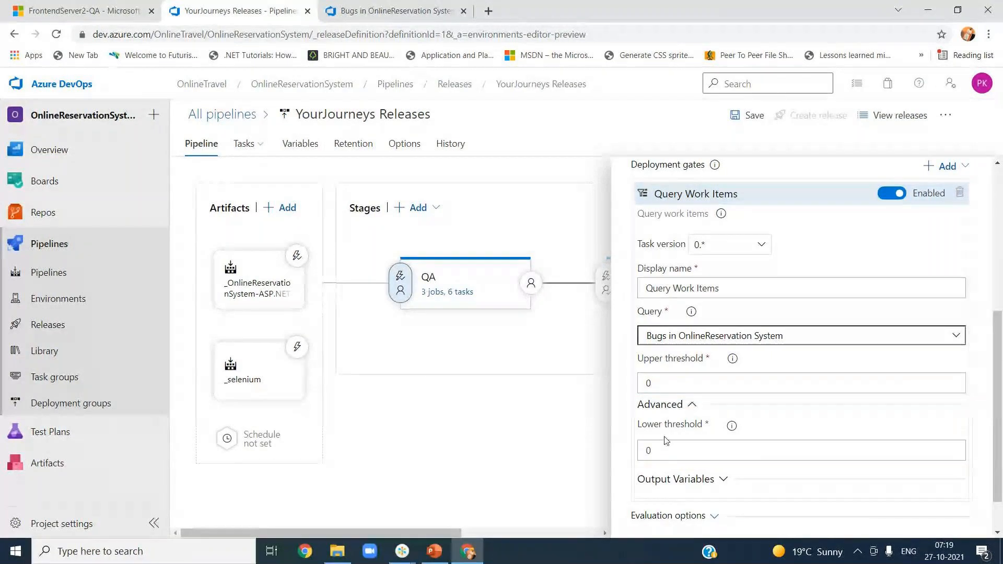
pyautogui.scroll(-1, 995, 409)
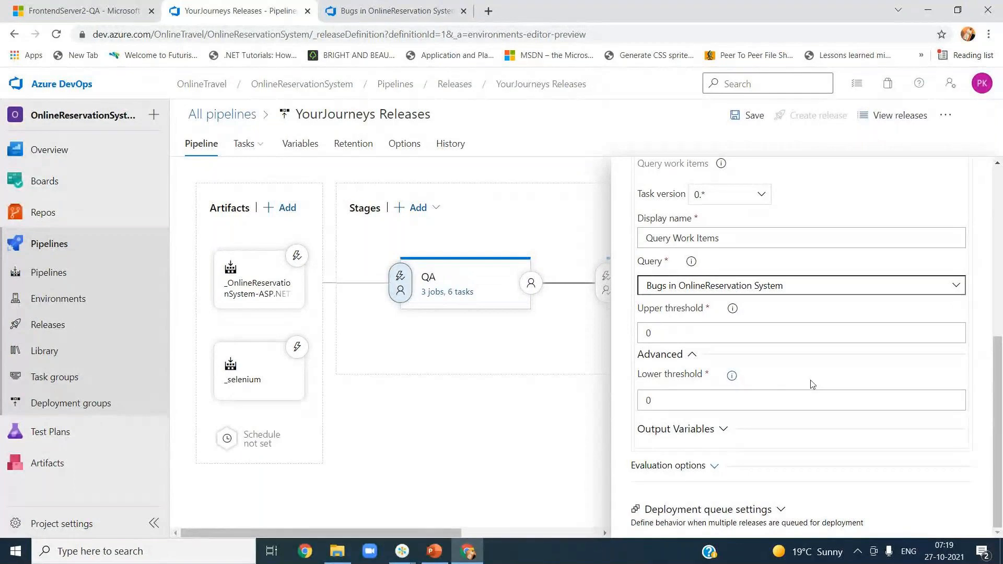
pyautogui.moveTo(998, 397); pyautogui.dragTo(1000, 381)
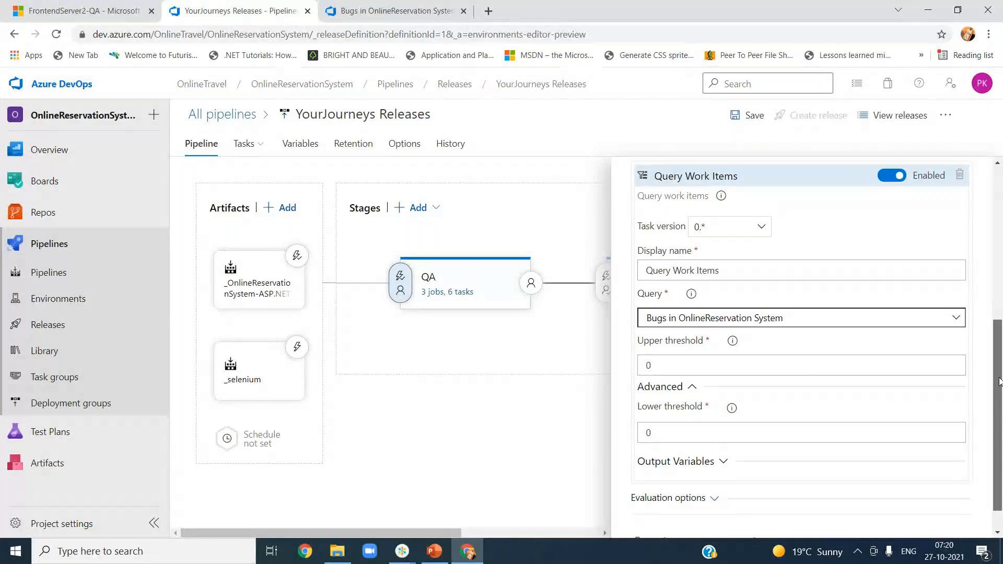
pyautogui.moveTo(999, 381); pyautogui.dragTo(1000, 286)
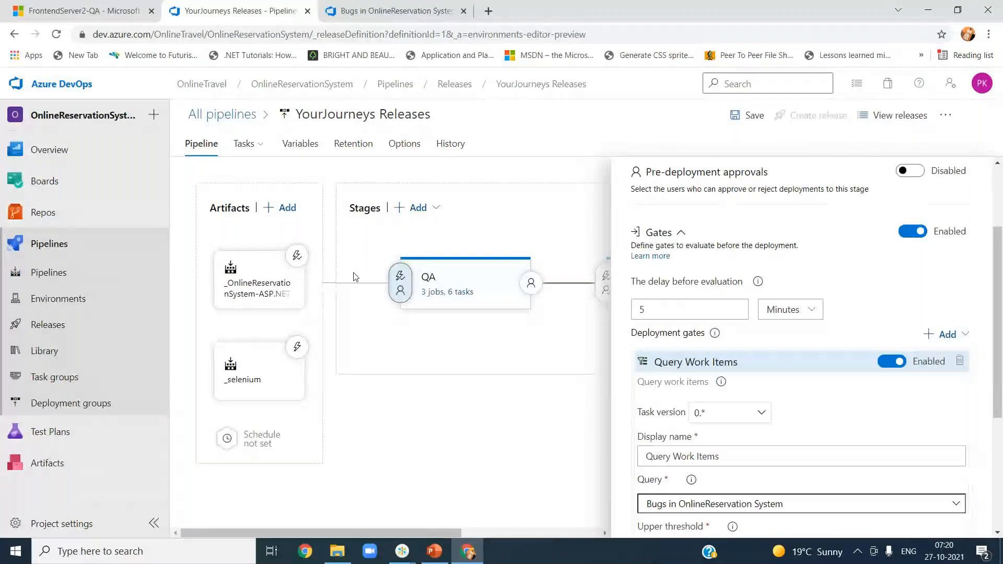
pyautogui.click(681, 315)
pyautogui.write('1')
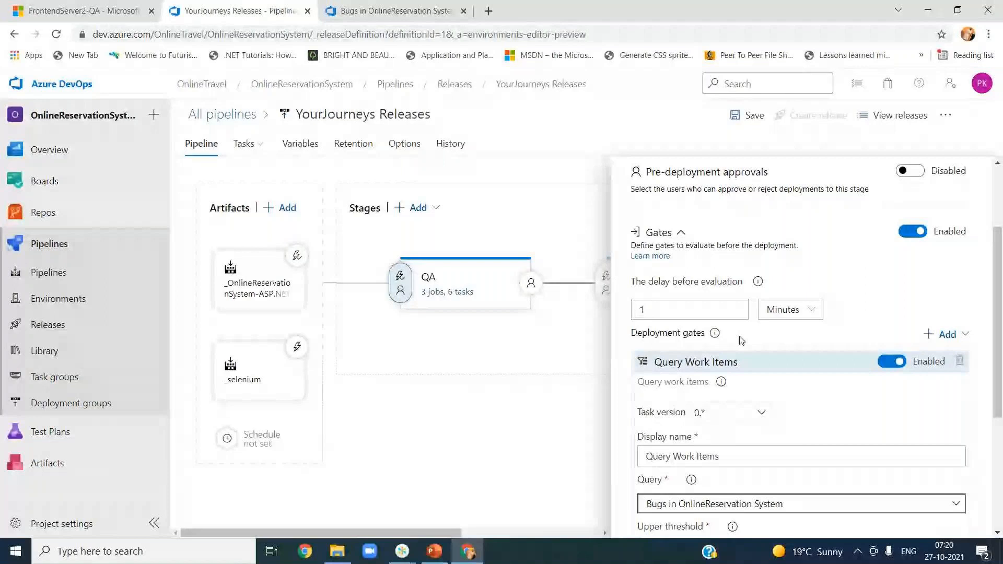
pyautogui.moveTo(999, 344); pyautogui.dragTo(1000, 261)
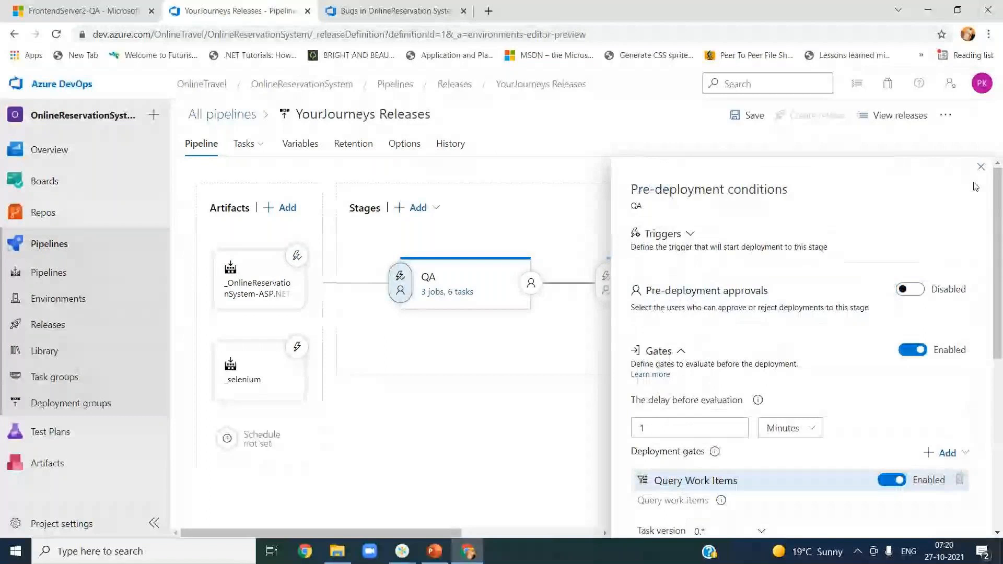
# Step: Close the pre-deployment conditions and save the release pipeline without a comment
pyautogui.click(980, 167)
pyautogui.click(744, 115)
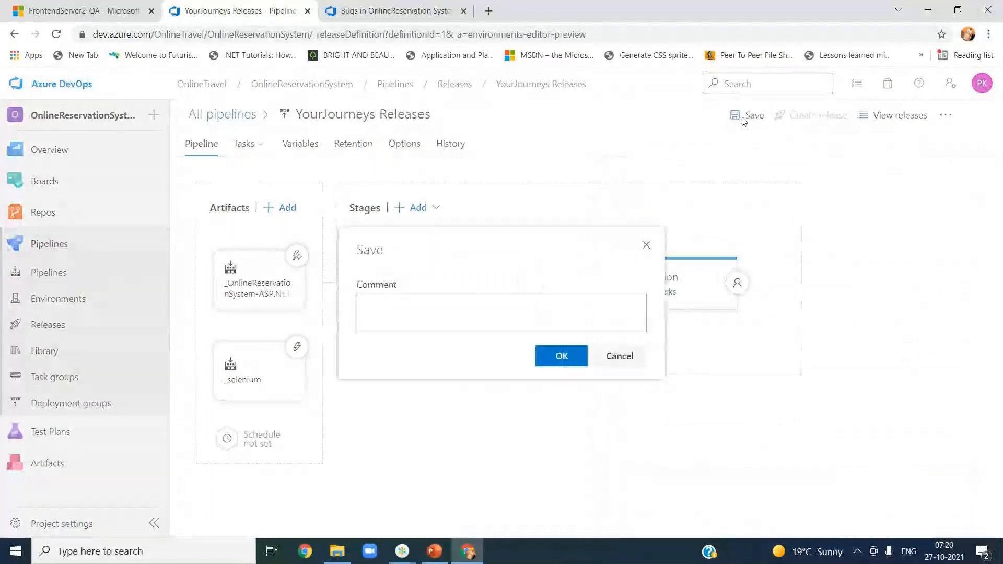
pyautogui.click(560, 354)
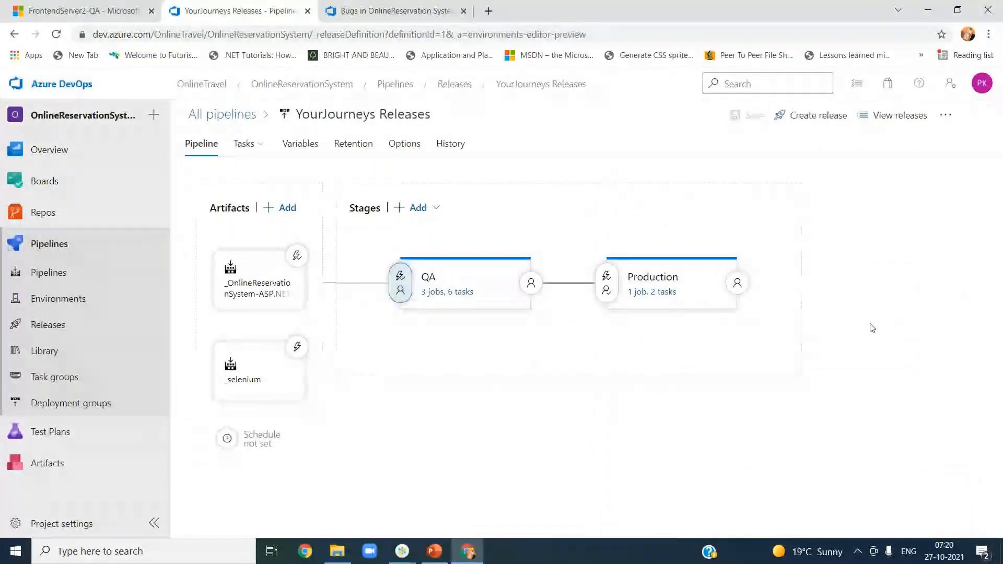
# Step: Review QA's Query Work Items gate settings, then show the artifact's continuous deployment trigger
pyautogui.click(400, 283)
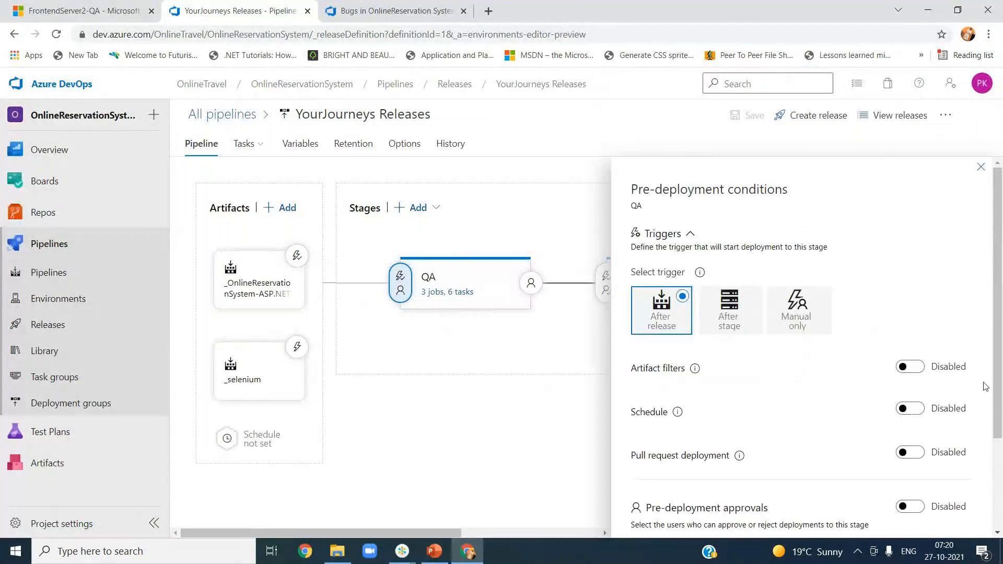
pyautogui.moveTo(999, 403); pyautogui.dragTo(1000, 496)
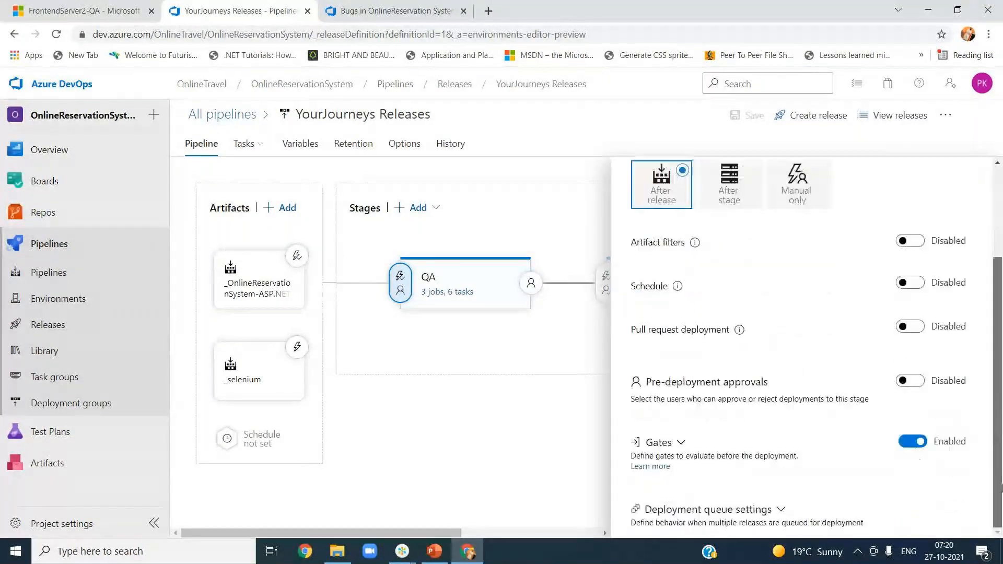
pyautogui.click(681, 443)
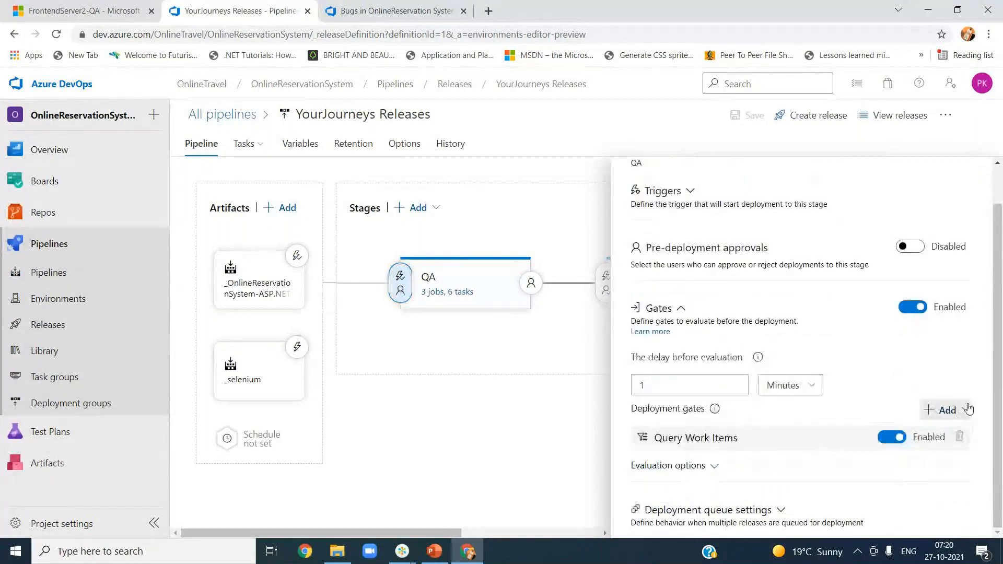
pyautogui.click(665, 438)
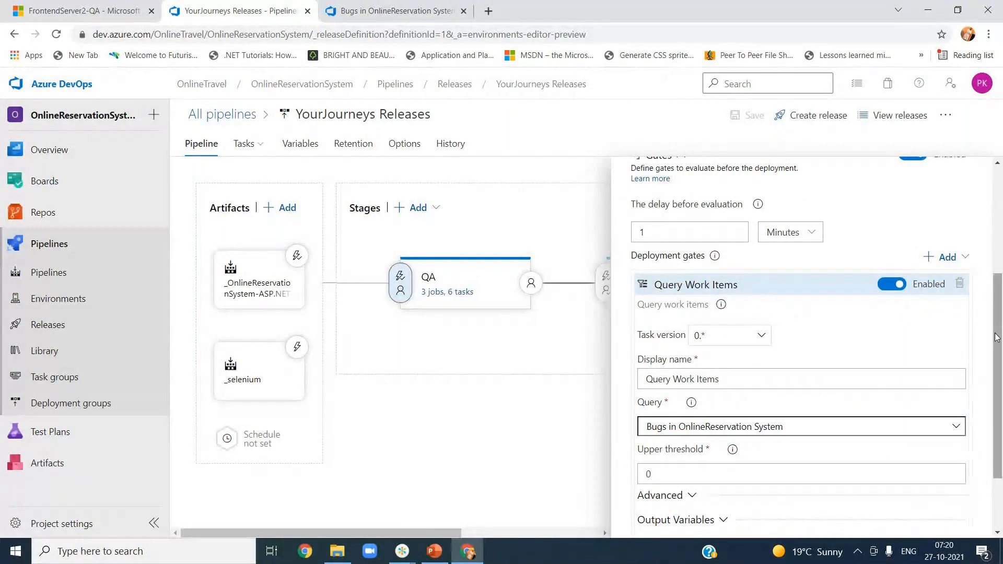
pyautogui.scroll(4, 996, 337)
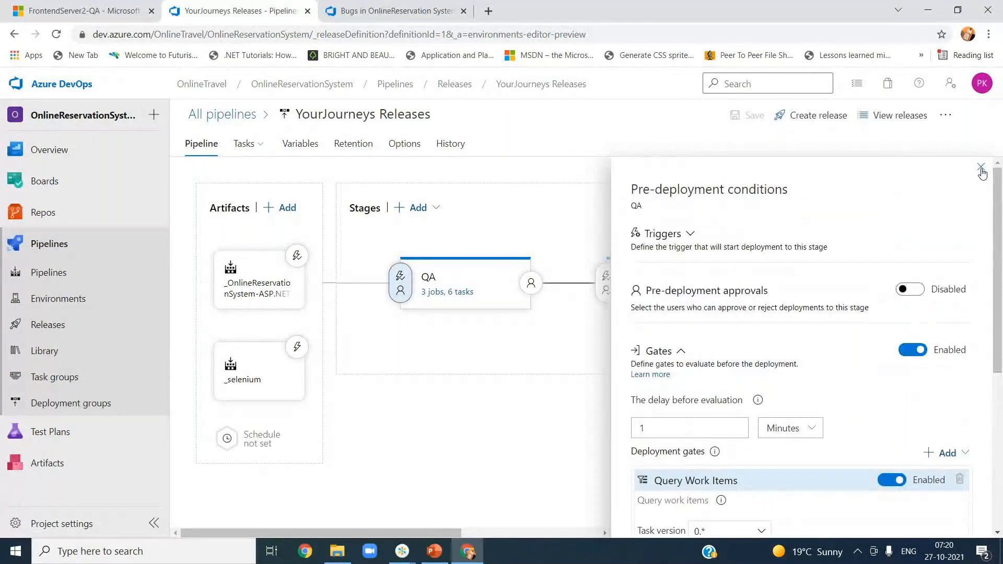
pyautogui.click(980, 168)
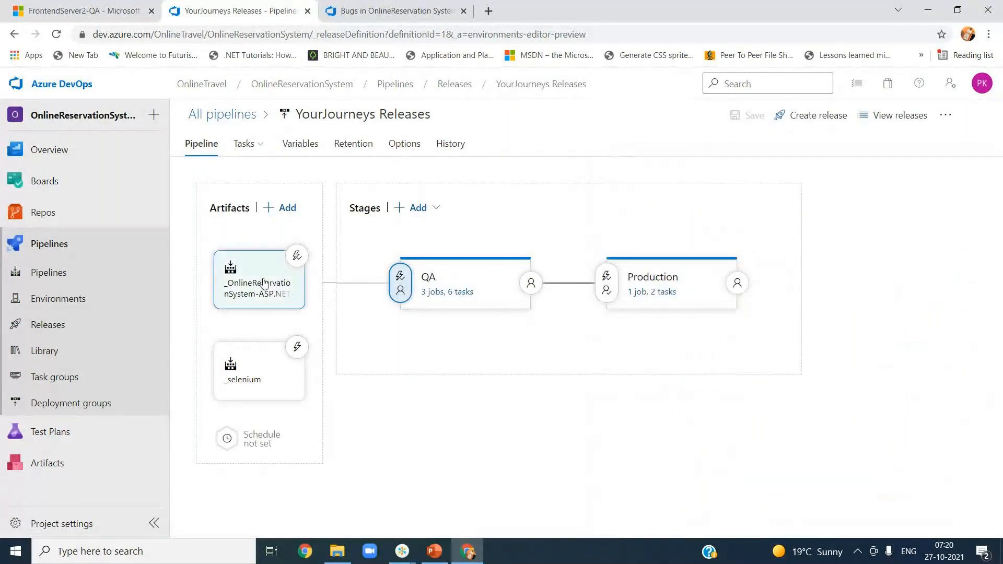
pyautogui.click(296, 256)
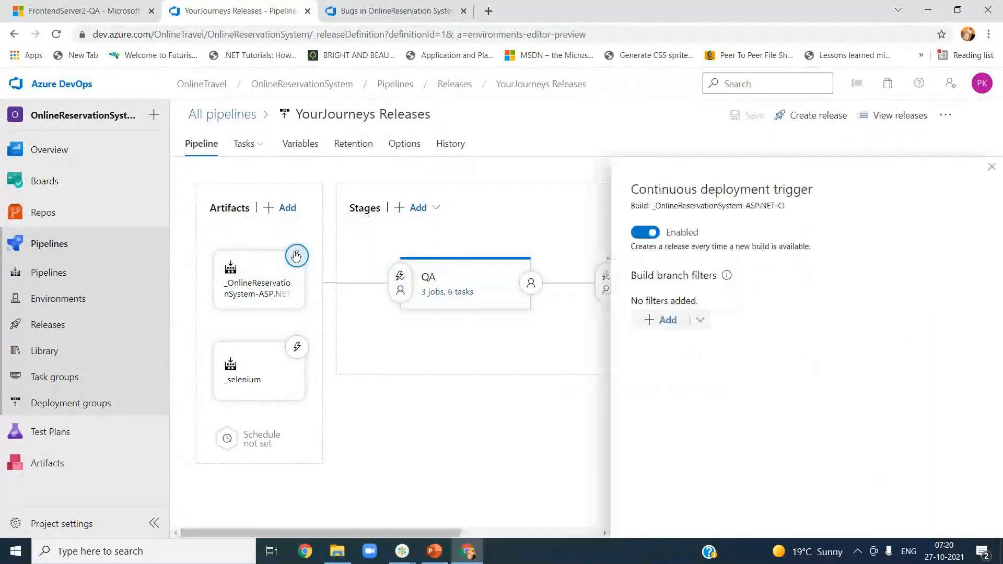
# Step: Close the trigger settings and check QA's pre-deployment conditions, triggered after release
pyautogui.click(992, 166)
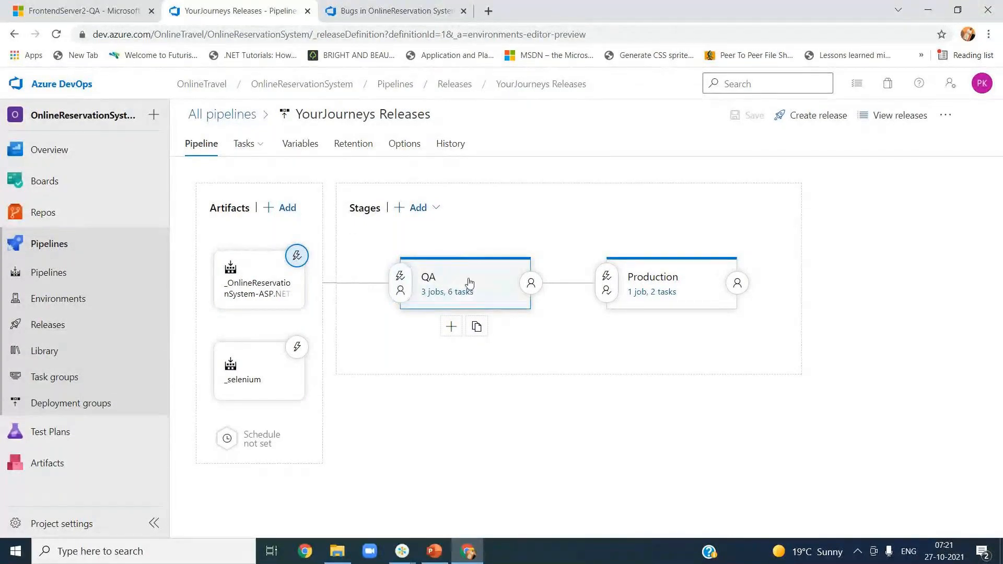
pyautogui.click(400, 283)
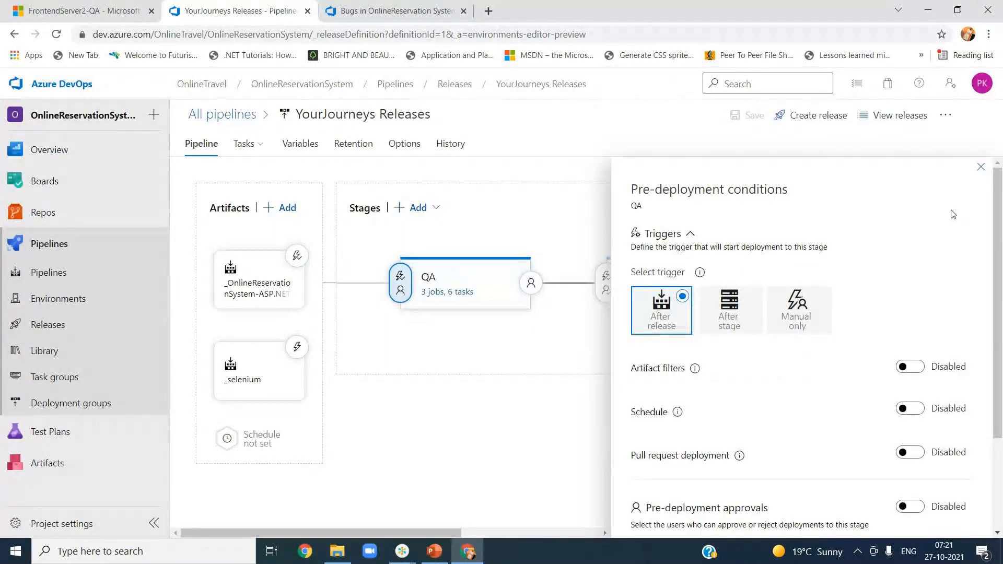
pyautogui.click(980, 167)
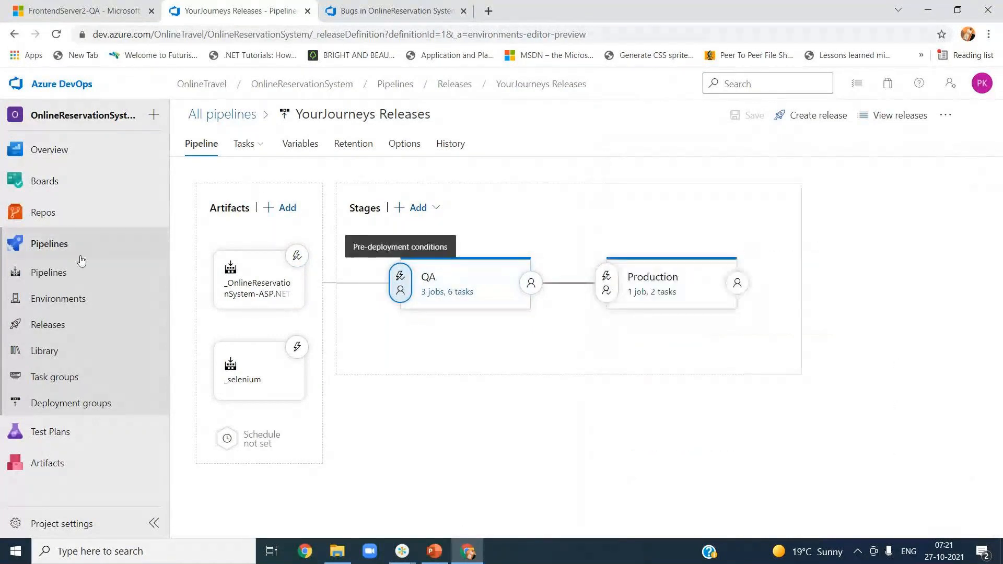
# Step: Open the Pipelines page in a new browser tab
pyautogui.rightClick(48, 276)
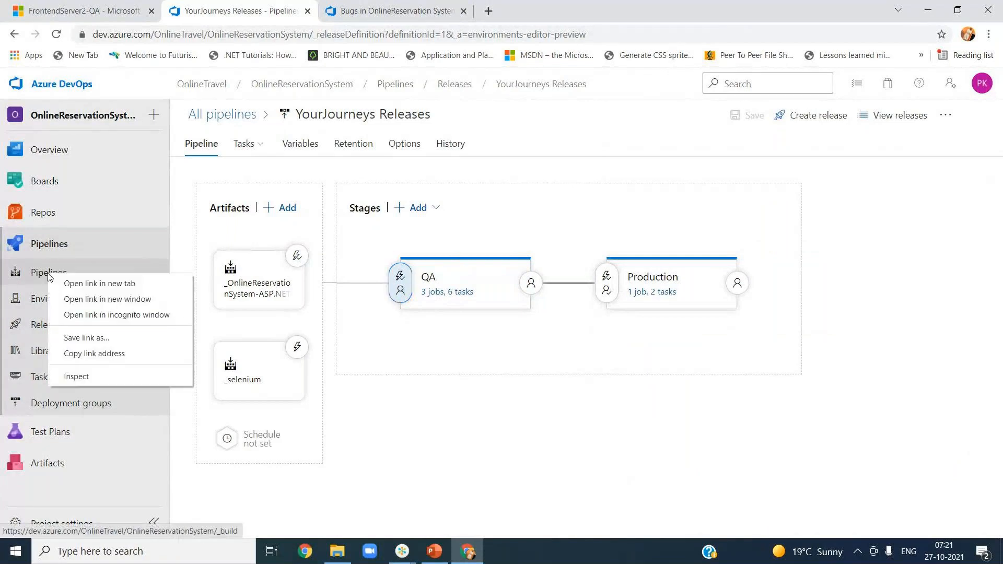
pyautogui.click(100, 284)
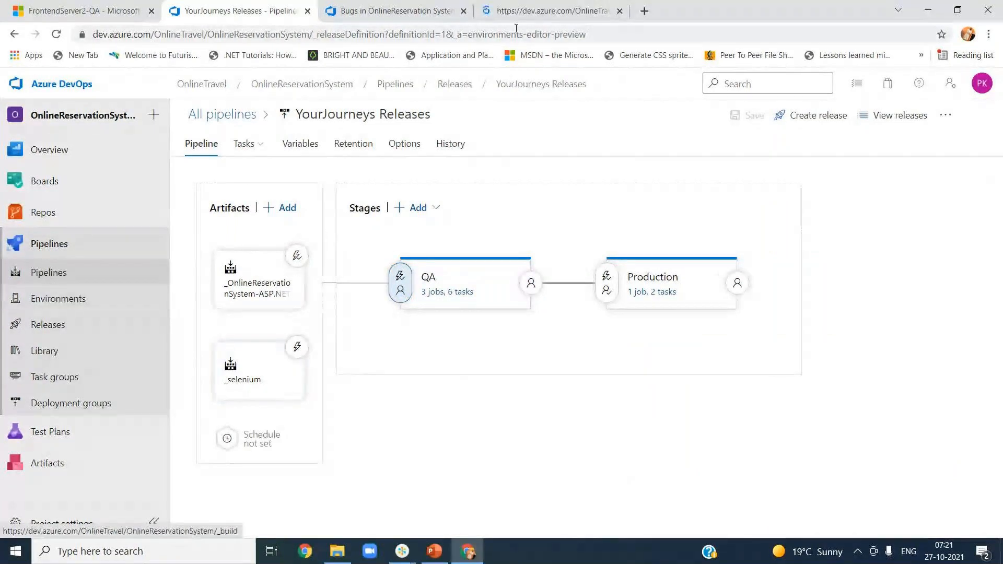
pyautogui.click(523, 11)
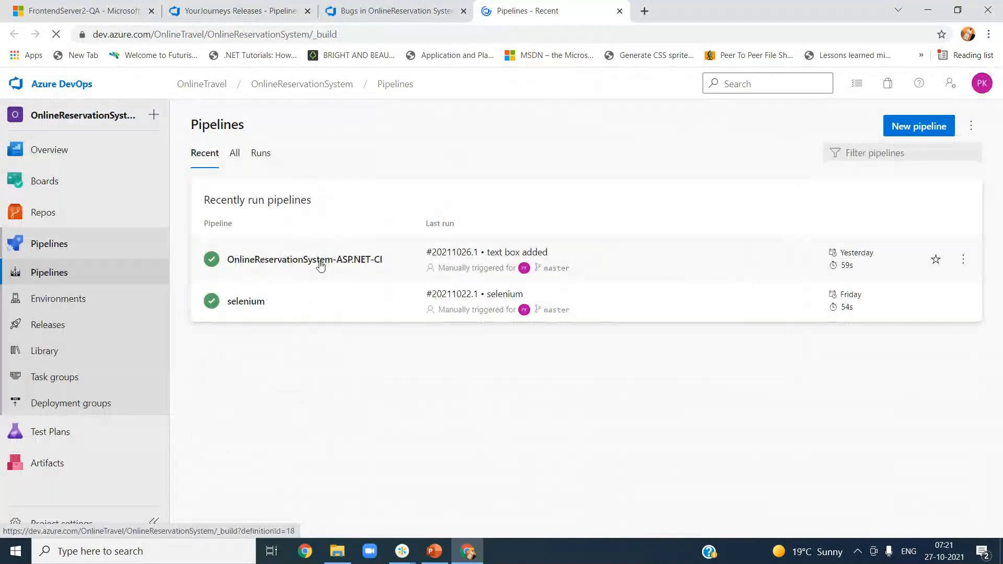
# Step: Run the OnlineReservationSystem-ASP.NET-CI pipeline with a windows-2019 agent specification
pyautogui.click(274, 266)
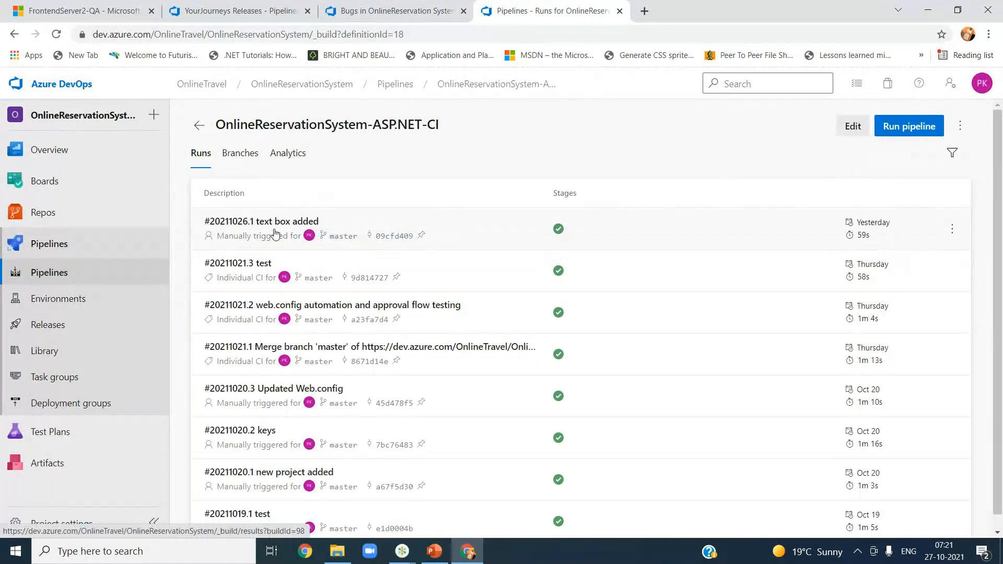
pyautogui.click(911, 130)
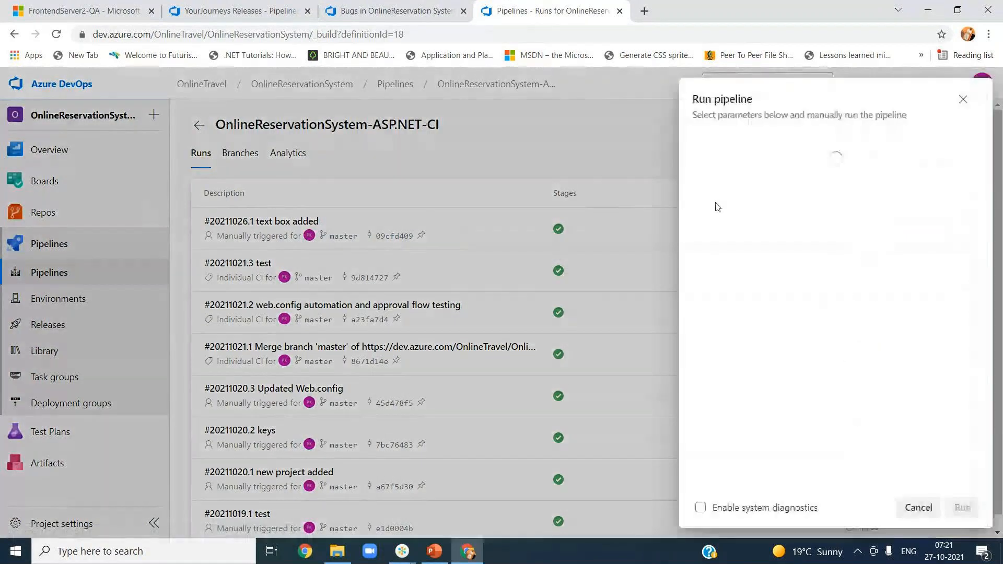
pyautogui.click(968, 207)
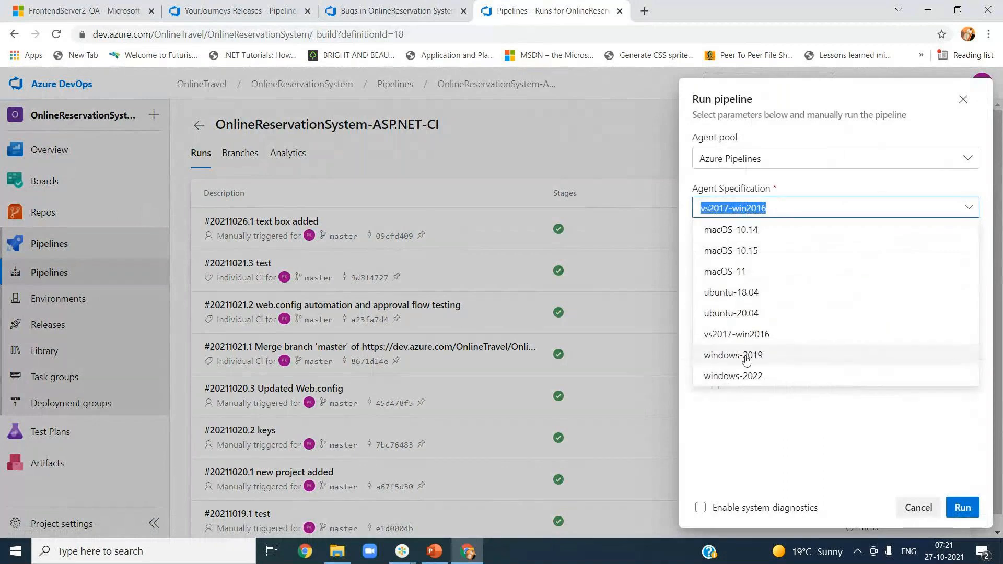
pyautogui.click(746, 356)
pyautogui.click(961, 507)
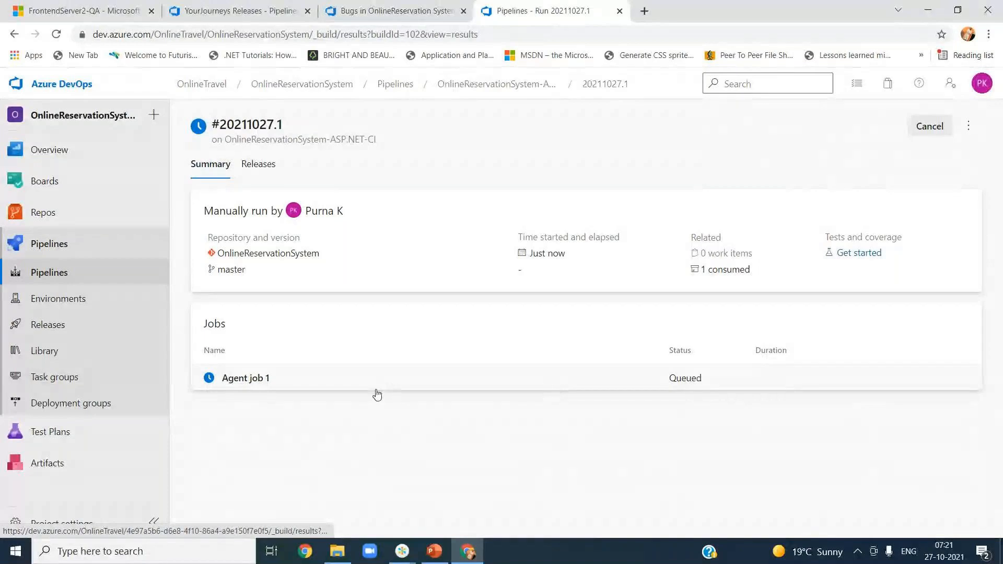
# Step: Follow run #20211027.1's Agent job 1 log, then return to the YourJourneys Releases tab
pyautogui.click(243, 378)
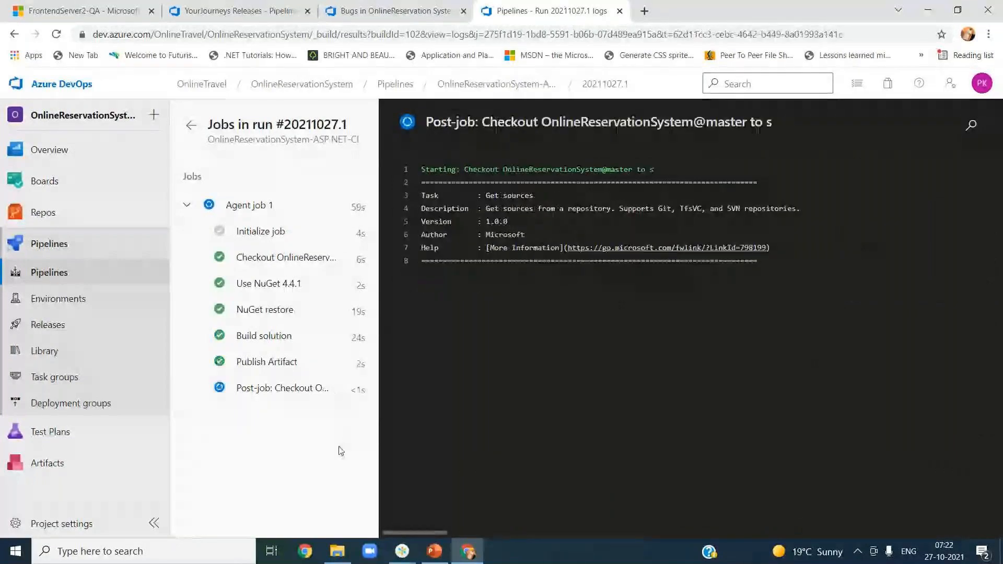
pyautogui.click(256, 14)
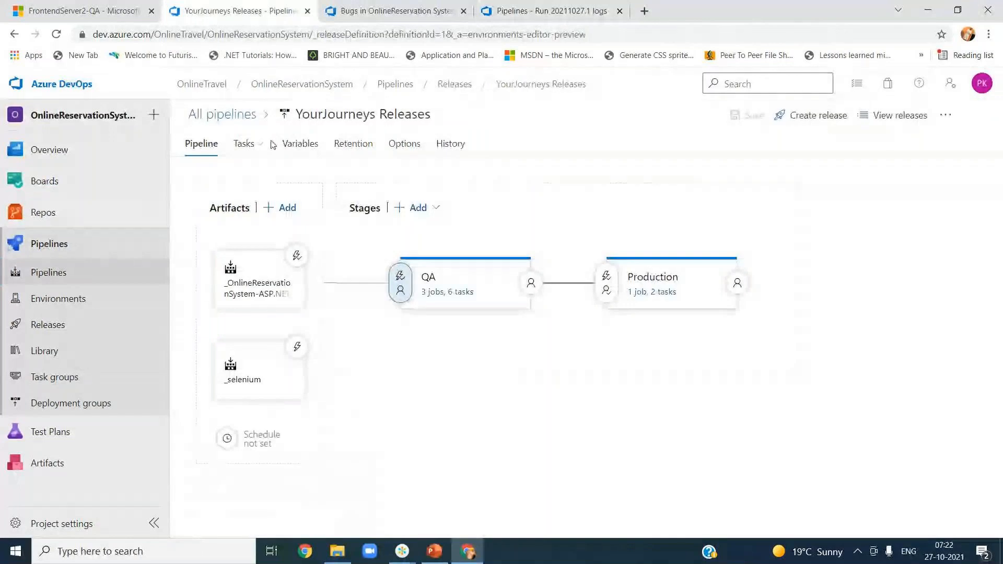
# Step: Go to the releases list and open Release-11's QA deployment progress
pyautogui.click(452, 85)
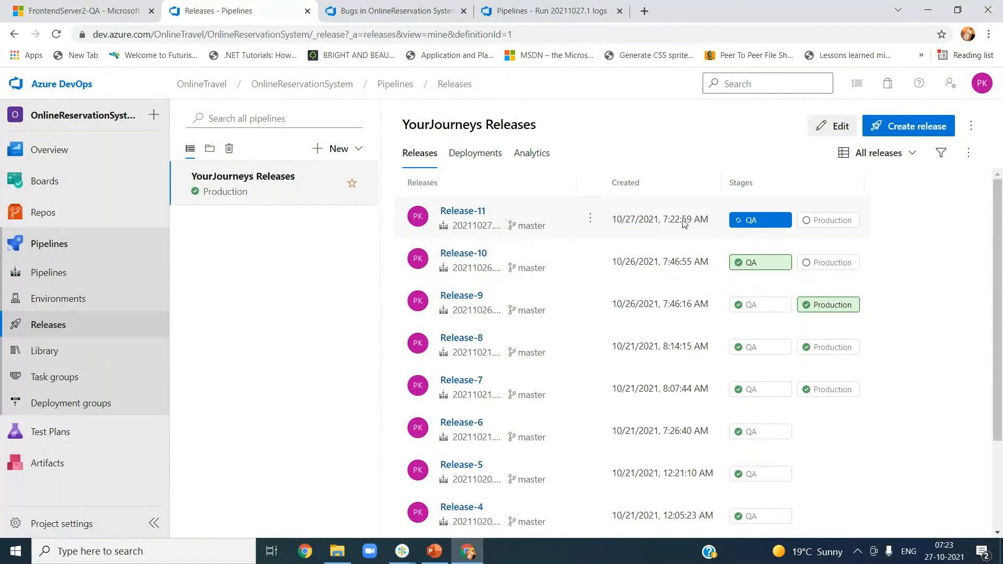
pyautogui.click(744, 227)
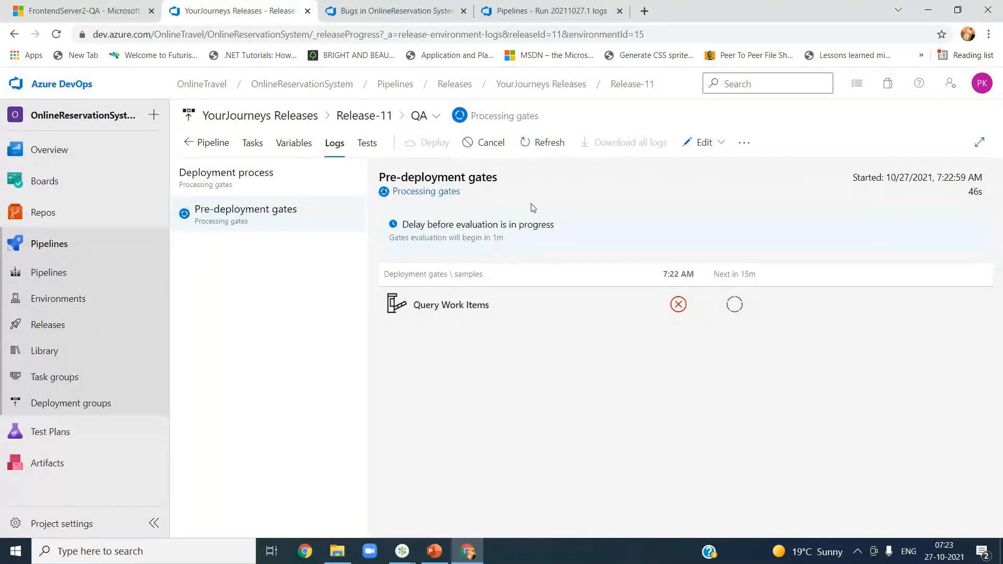
# Step: Refresh the gate status and open the failed 7:22 AM Query Work Items sample
pyautogui.click(550, 148)
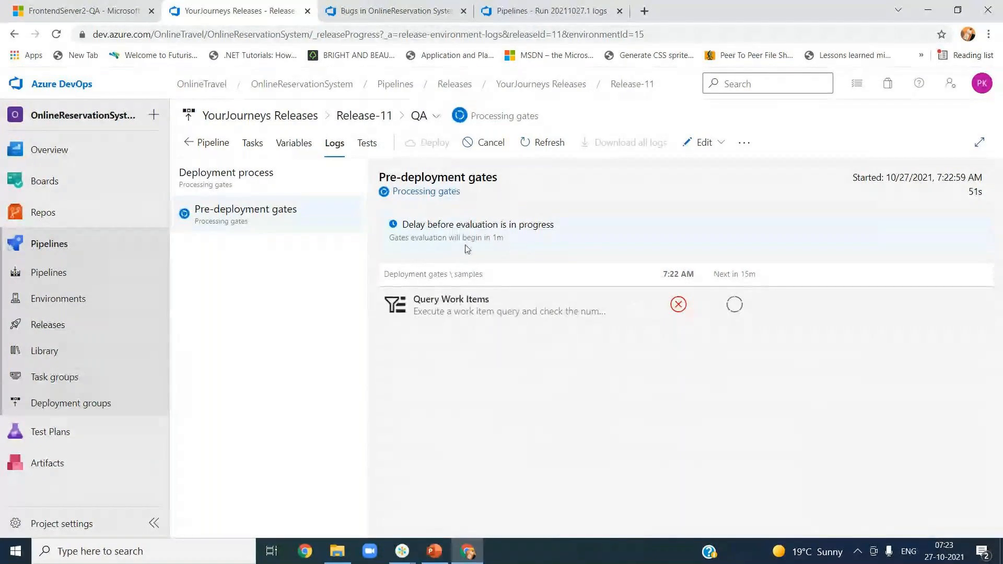
pyautogui.moveTo(675, 309)
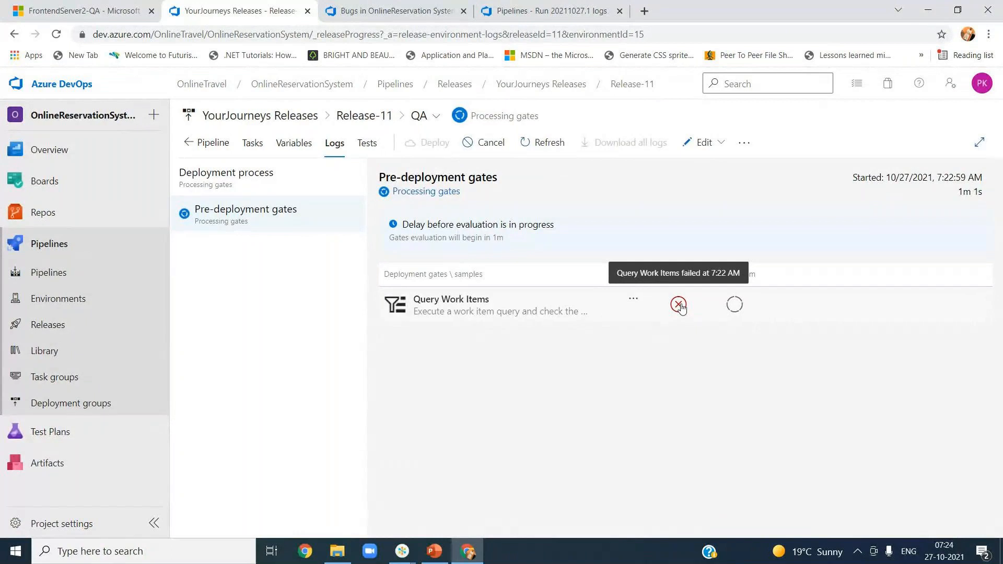
pyautogui.click(679, 305)
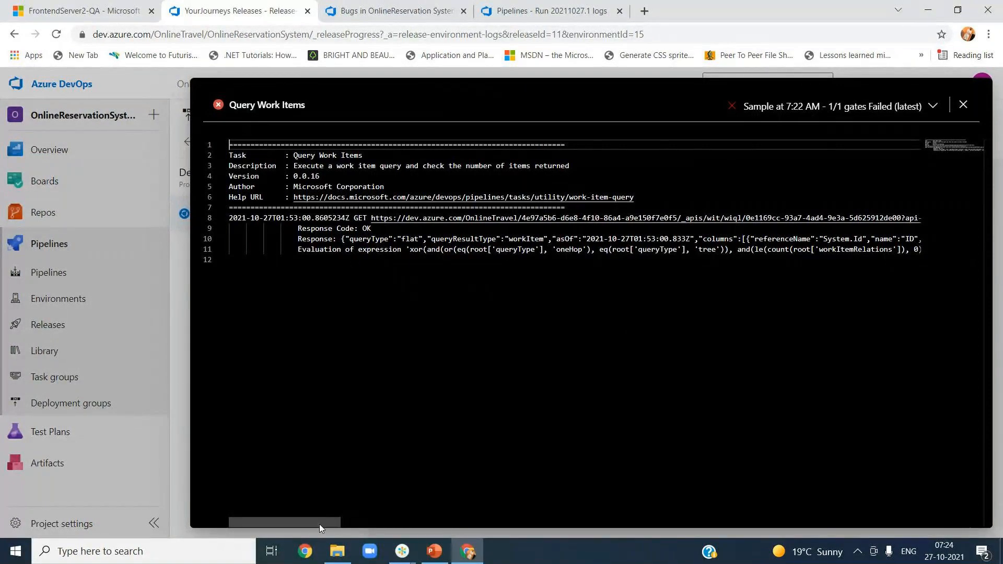
pyautogui.moveTo(319, 525); pyautogui.dragTo(440, 519)
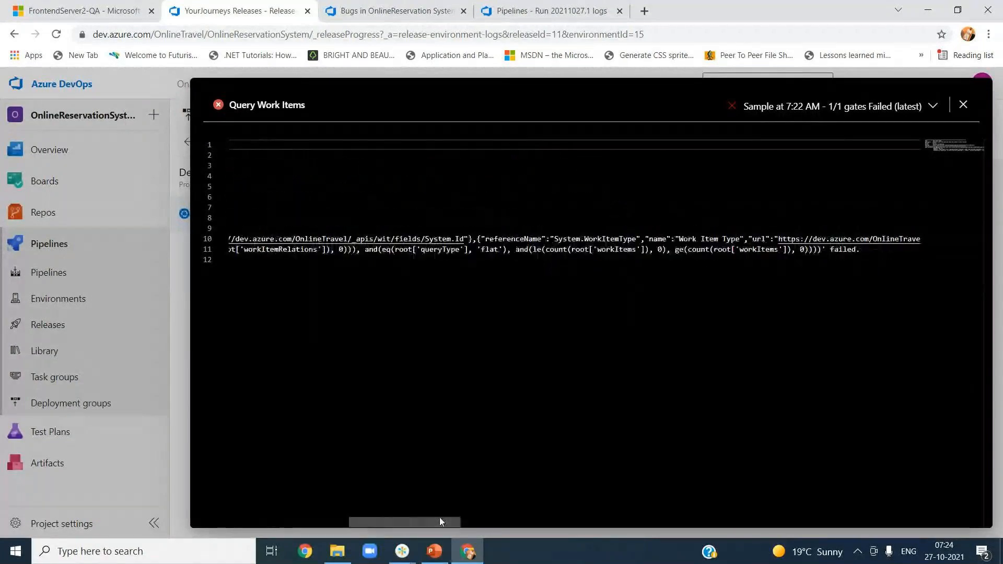
pyautogui.doubleClick(836, 249)
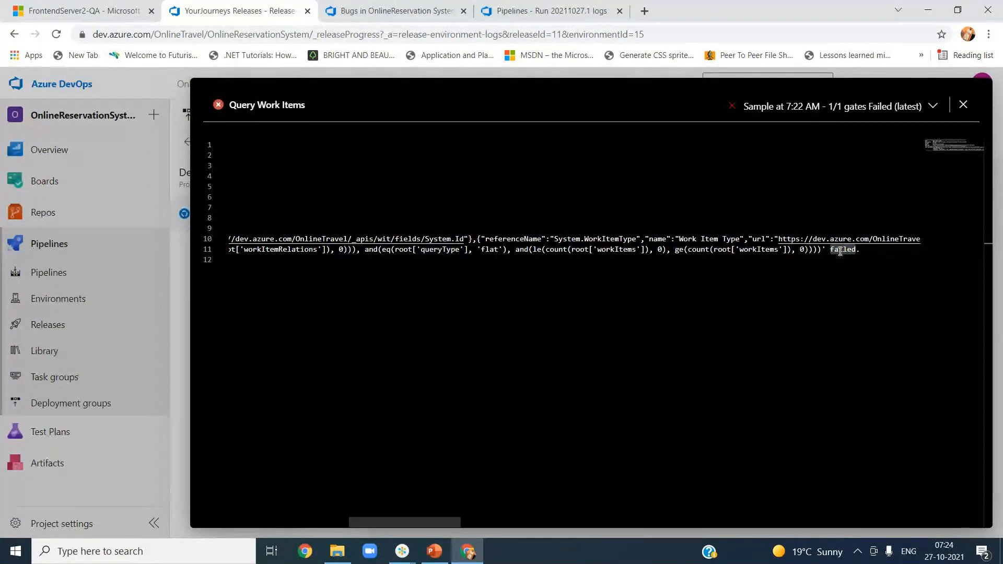
# Step: Close the Query Work Items sample log panel
pyautogui.click(963, 105)
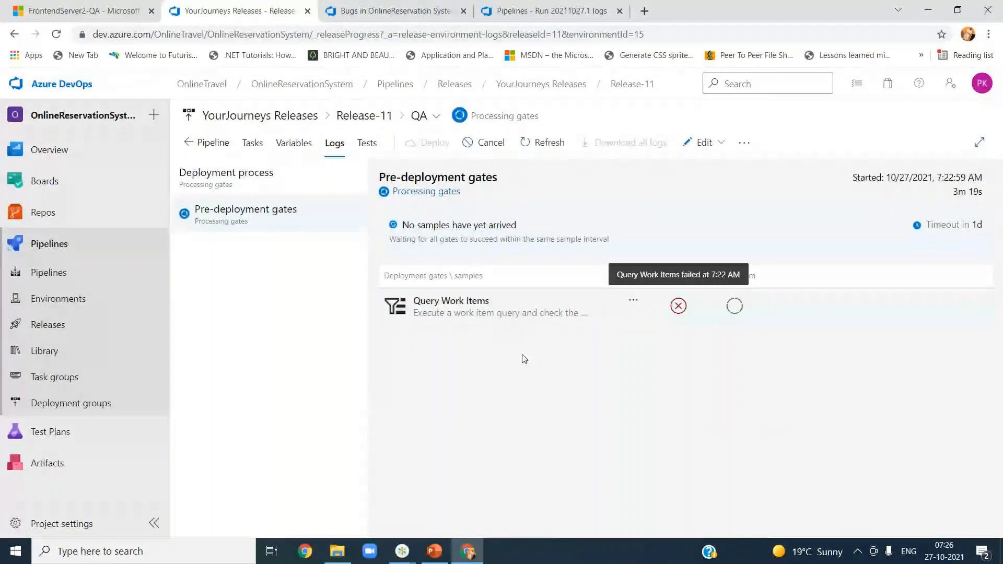
# Step: Cancel Release-11's QA deployment and reopen the YourJourneys Releases pipeline in the editor
pyautogui.click(490, 150)
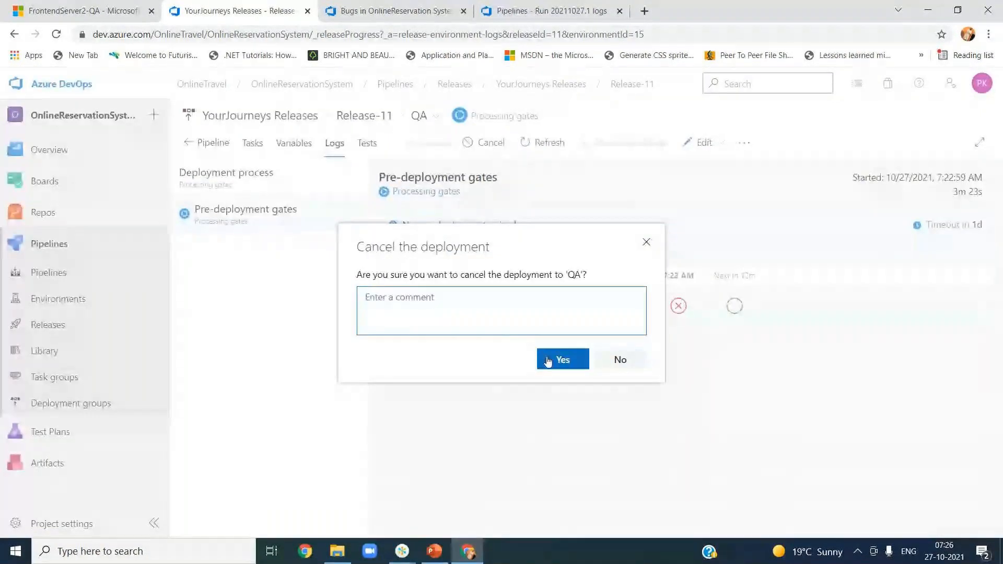
pyautogui.click(549, 359)
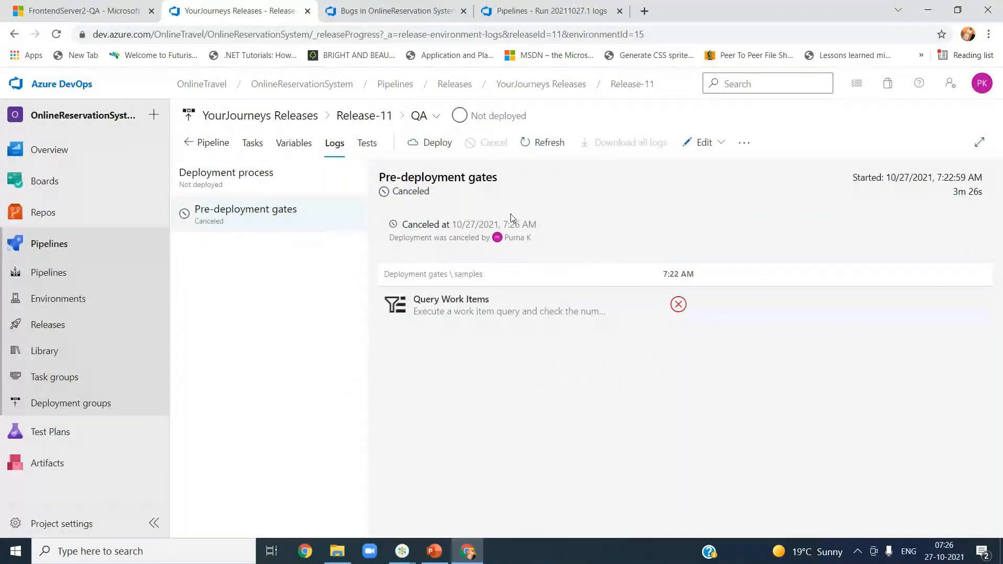
pyautogui.click(696, 142)
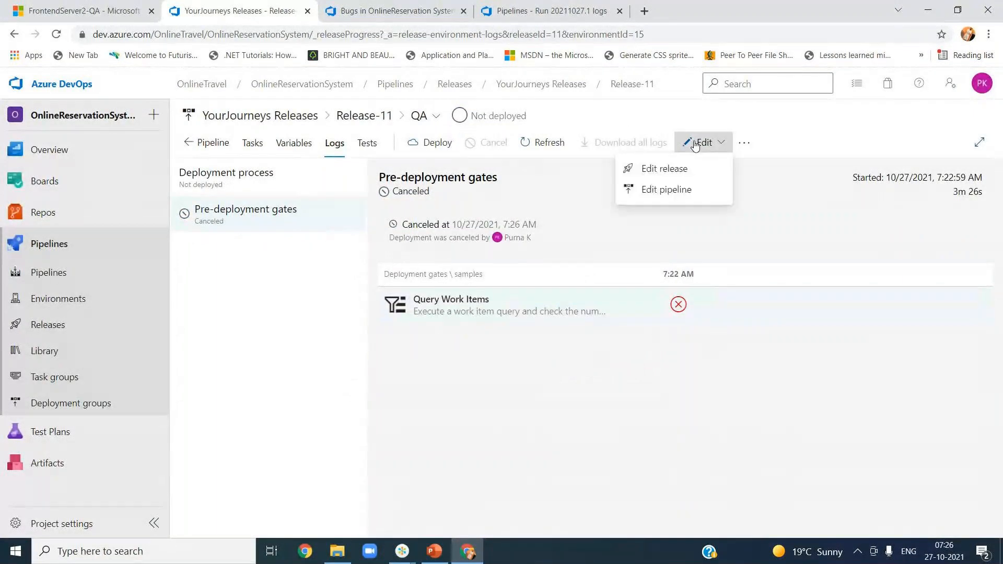
pyautogui.click(693, 189)
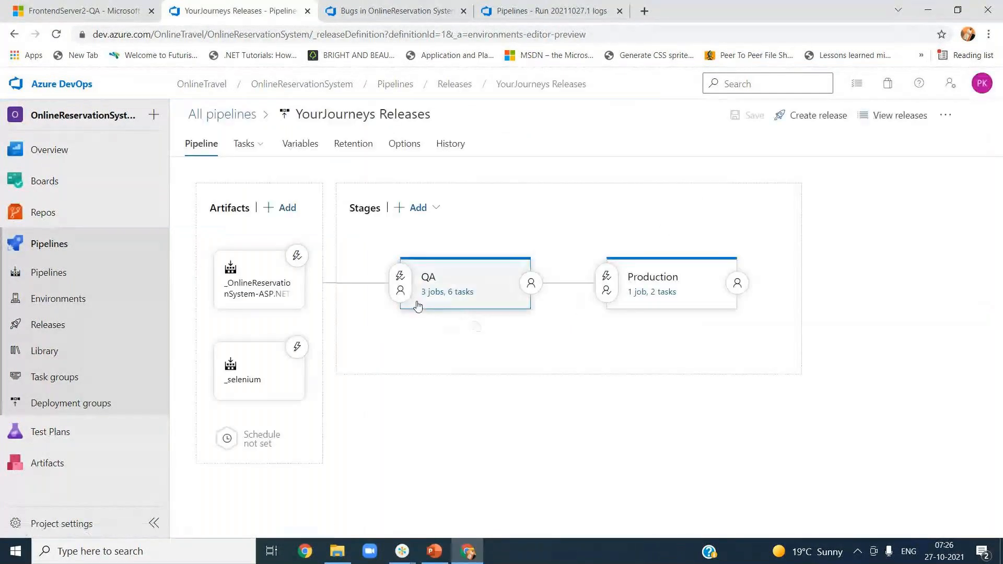
# Step: Expand Gates in QA's pre-deployment conditions and review the available gate types
pyautogui.click(401, 288)
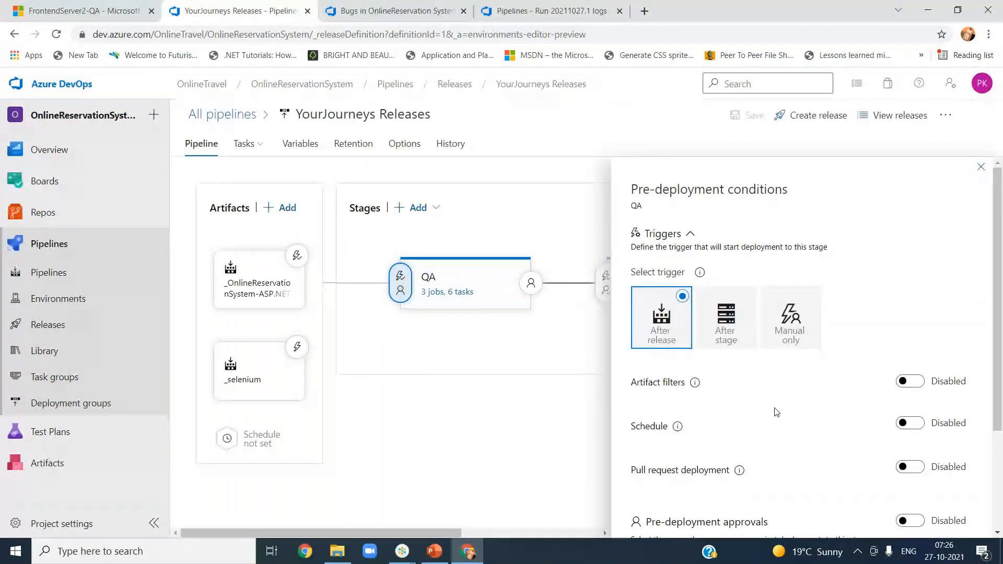
pyautogui.scroll(-1, 783, 425)
pyautogui.scroll(-2, 786, 434)
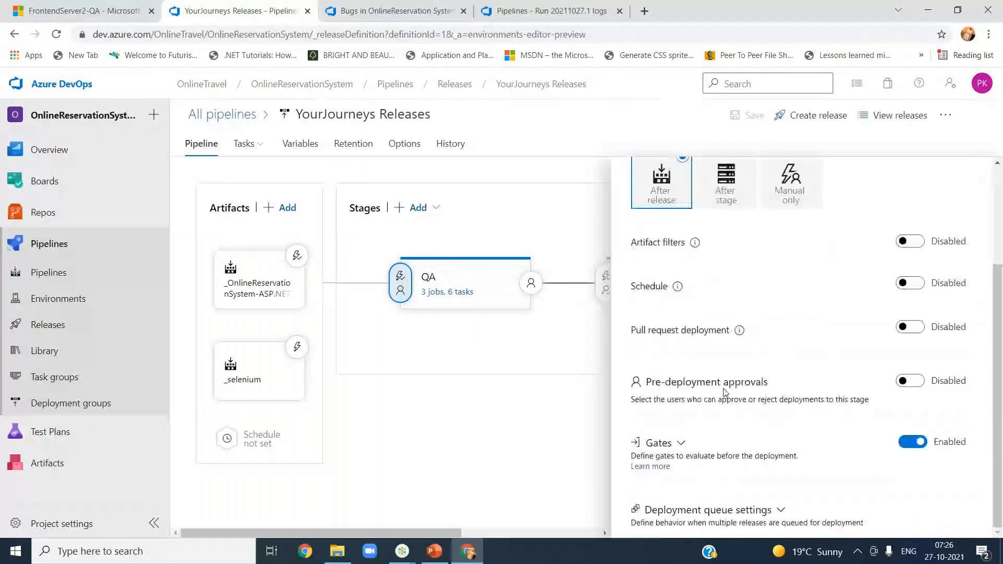
pyautogui.click(680, 444)
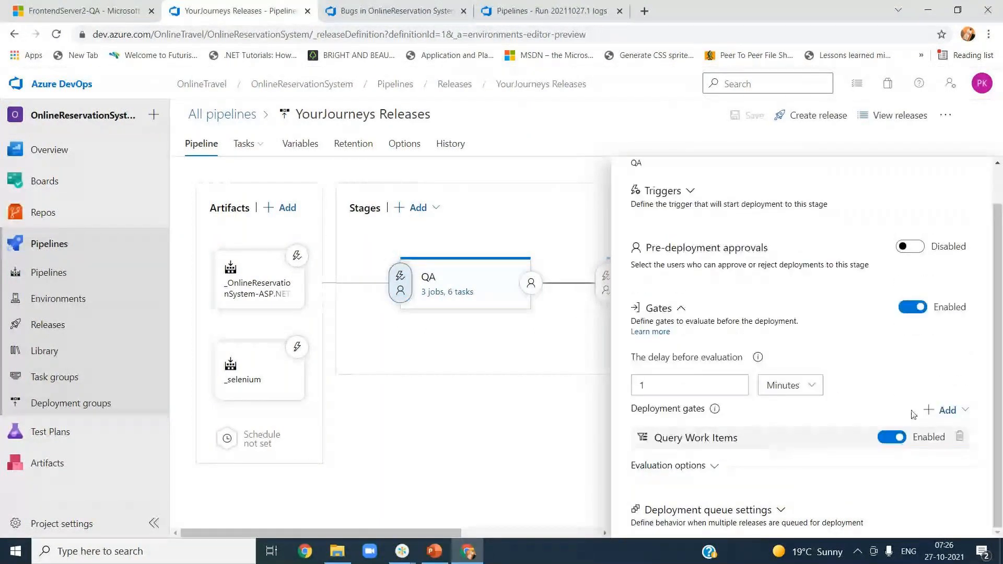
pyautogui.click(948, 411)
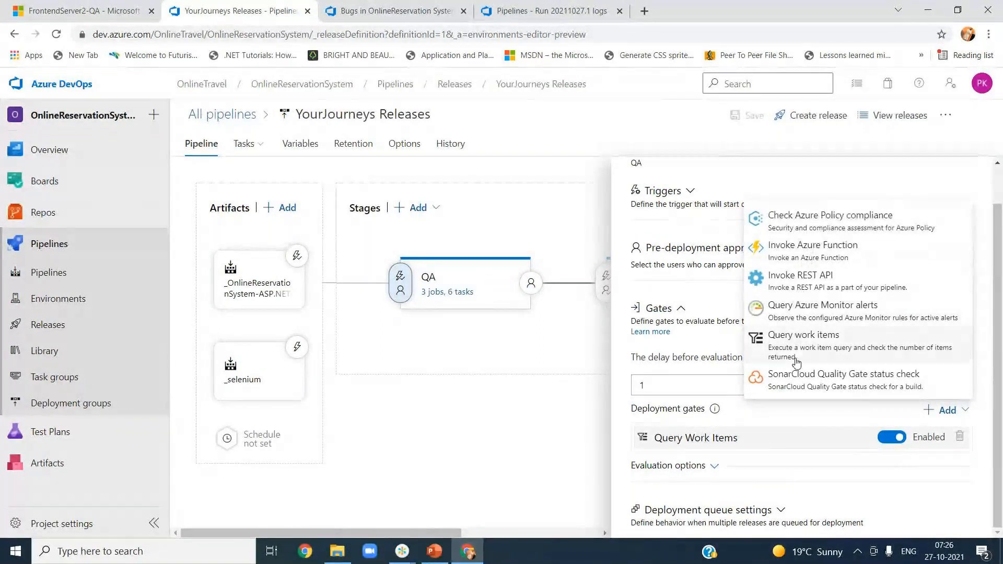
pyautogui.click(505, 441)
# Step: Close the pre-deployment panel and switch to QA's post-deployment conditions
pyautogui.moveTo(1000, 243); pyautogui.dragTo(998, 201)
pyautogui.click(980, 168)
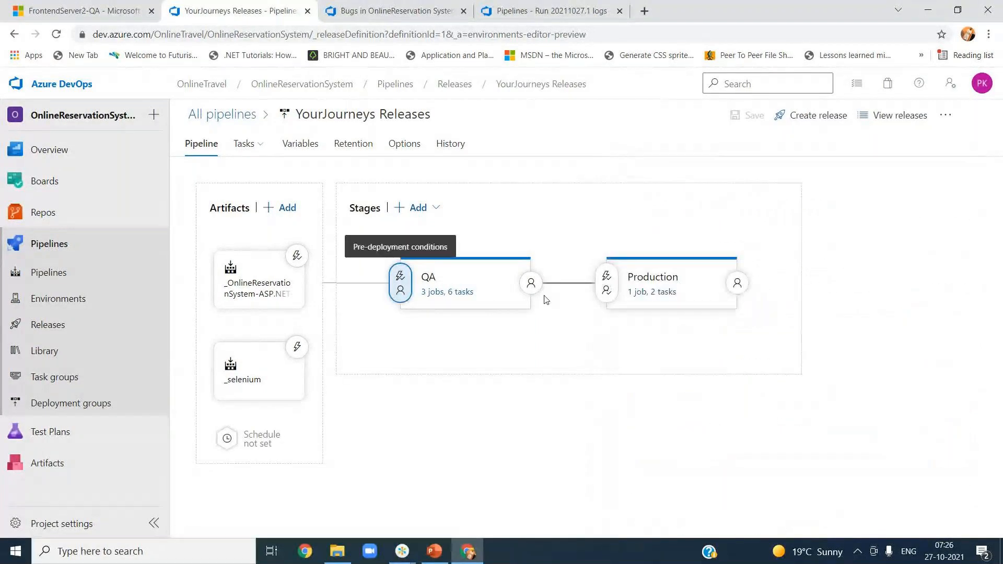
pyautogui.click(530, 282)
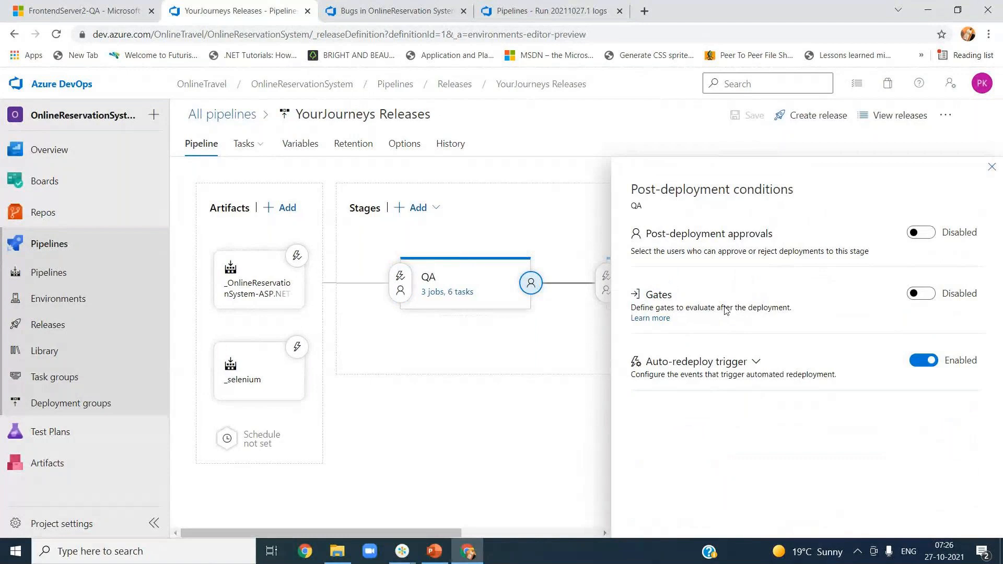
# Step: Enable QA's post-deployment gates and delete the Invoke REST API gate
pyautogui.click(921, 294)
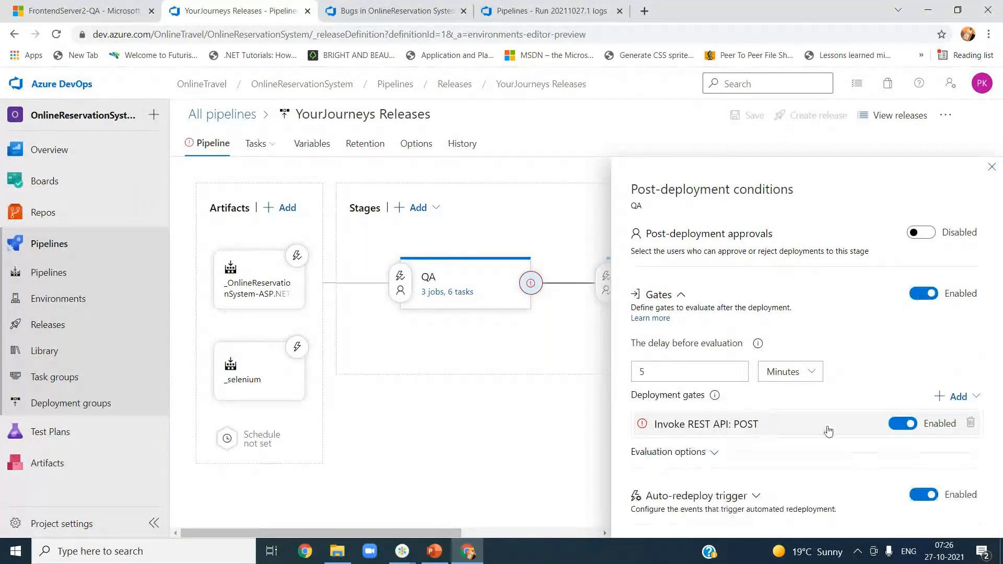
pyautogui.click(970, 424)
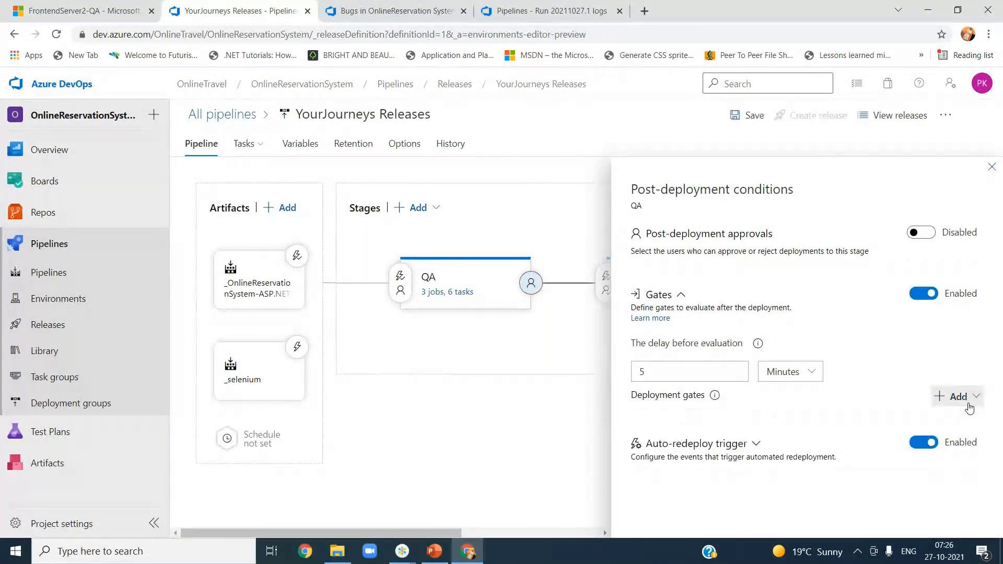
pyautogui.click(958, 397)
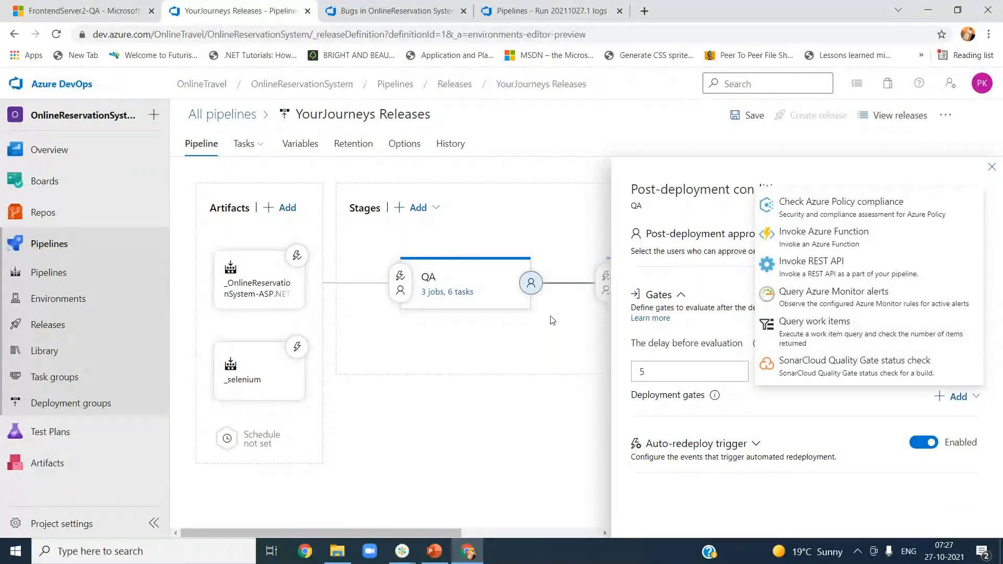
pyautogui.click(910, 188)
pyautogui.click(991, 167)
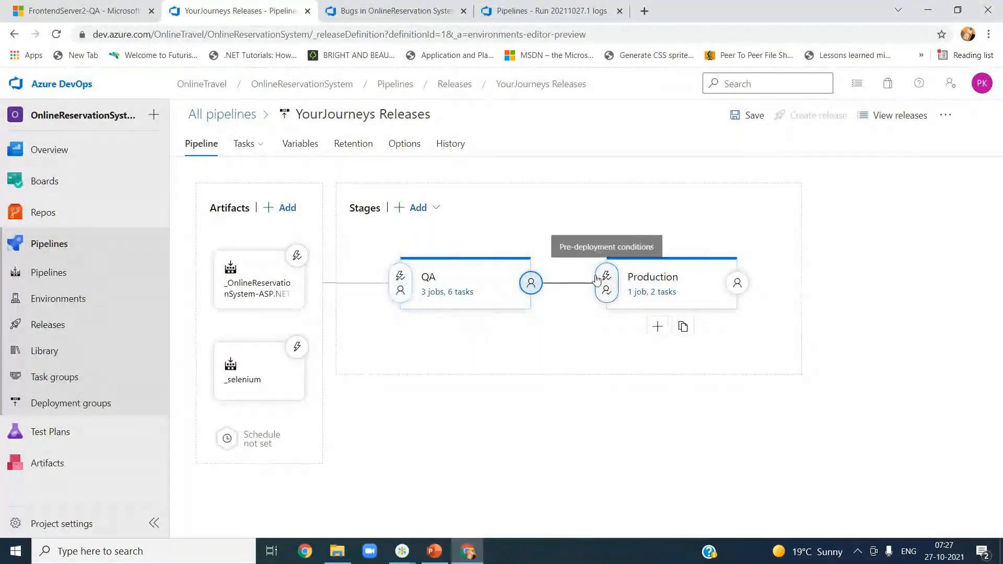
# Step: Reopen QA's post-deployment gates and browse the gate types without adding one
pyautogui.click(531, 283)
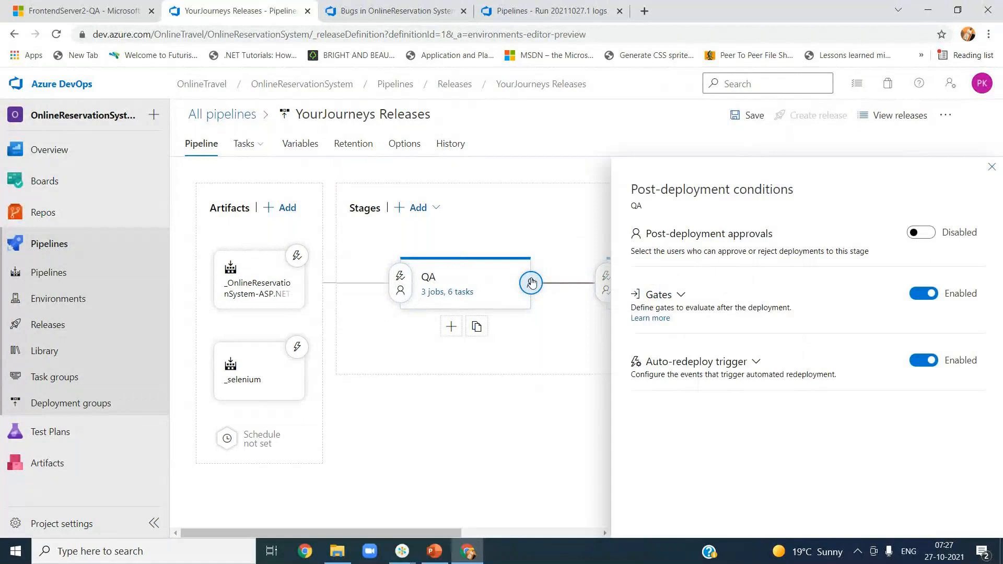
pyautogui.click(680, 295)
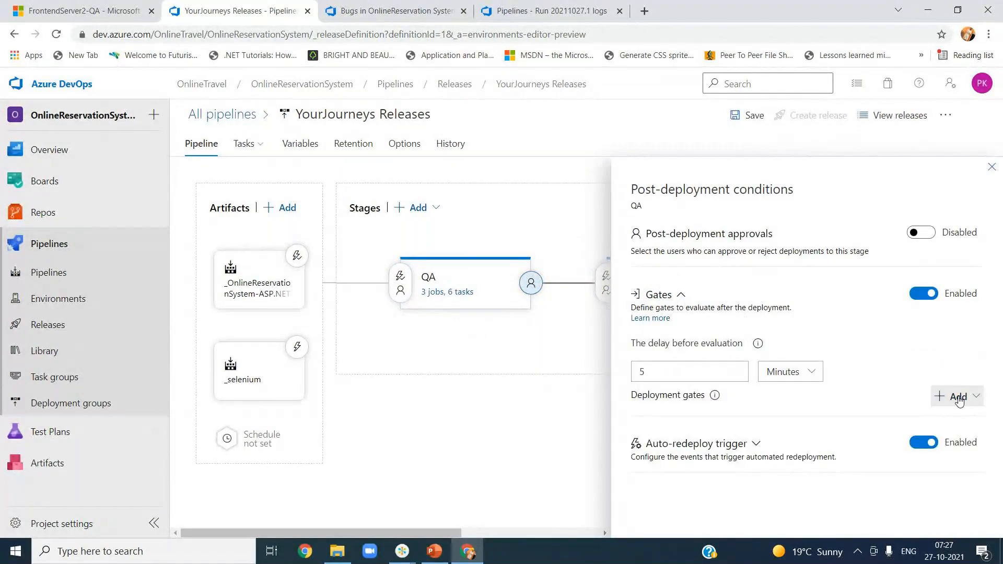
pyautogui.click(959, 398)
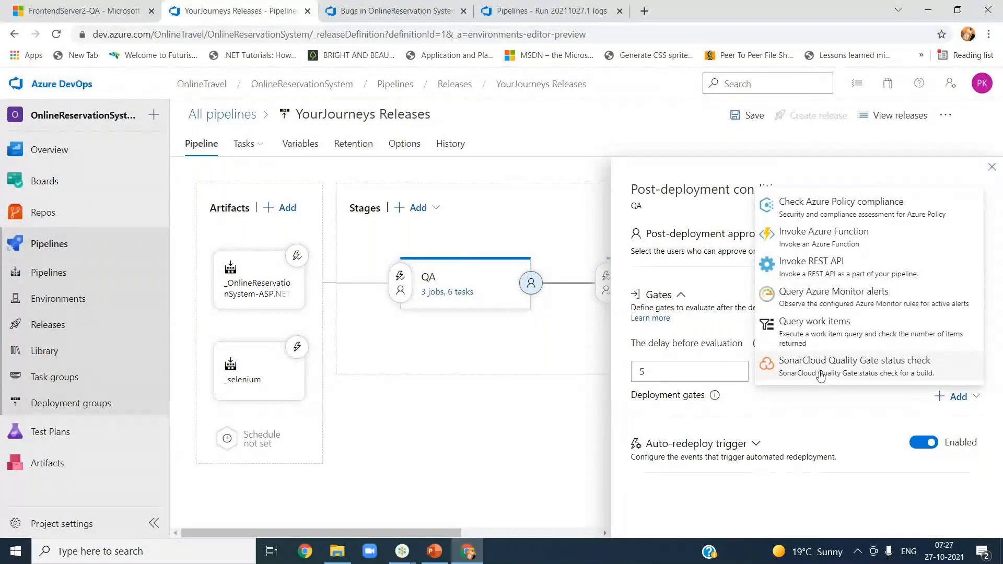
pyautogui.click(483, 398)
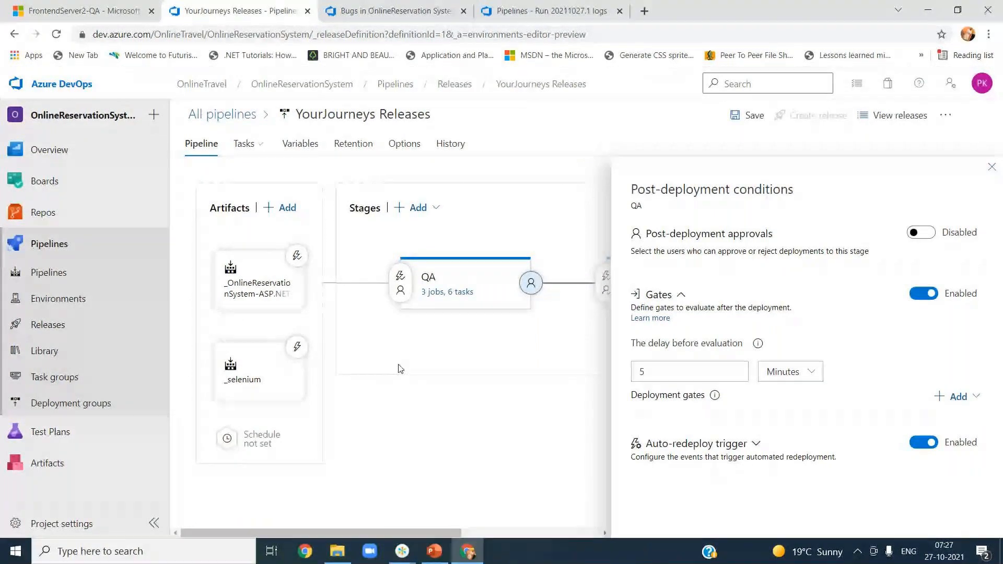
pyautogui.moveTo(501, 342)
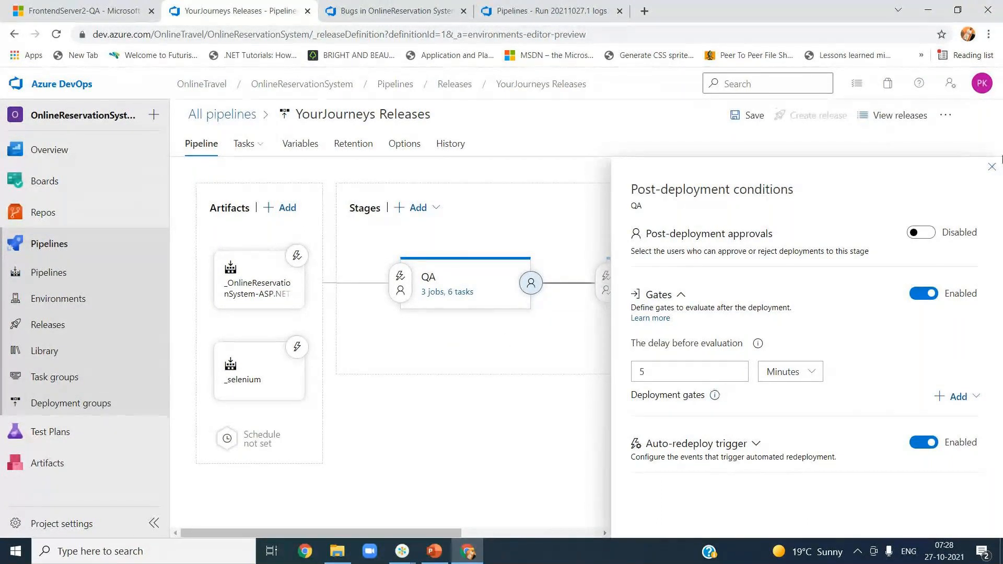
# Step: Add a Check SonarCloud Quality Gate status gate to QA's pre-deployment gates
pyautogui.click(991, 166)
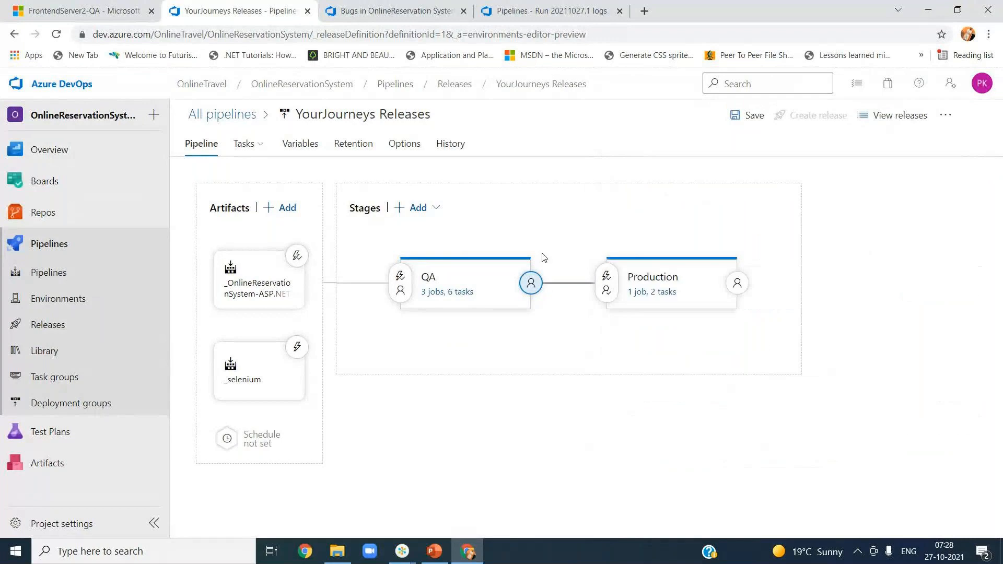
pyautogui.click(396, 280)
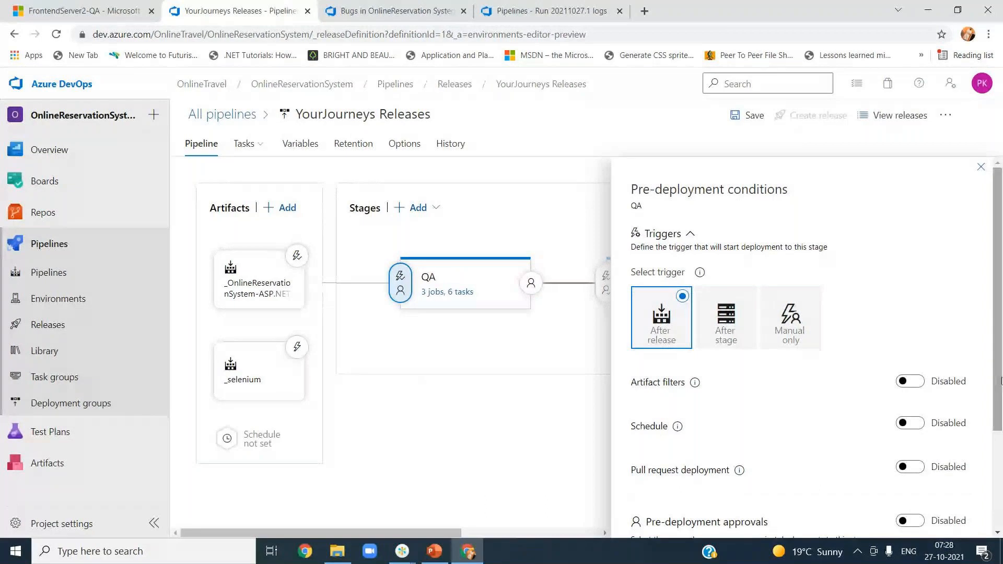
pyautogui.scroll(-3, 889, 401)
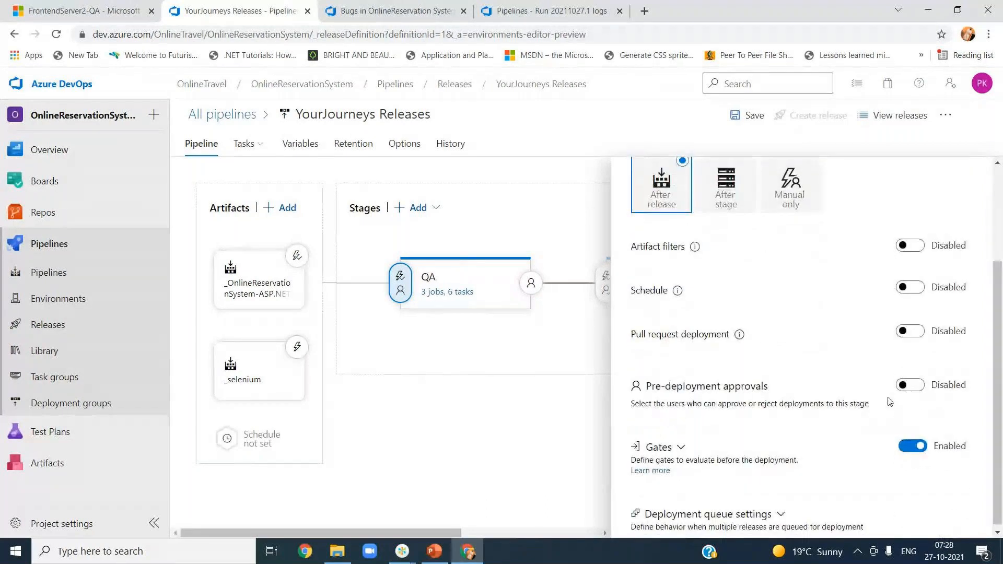
pyautogui.click(662, 447)
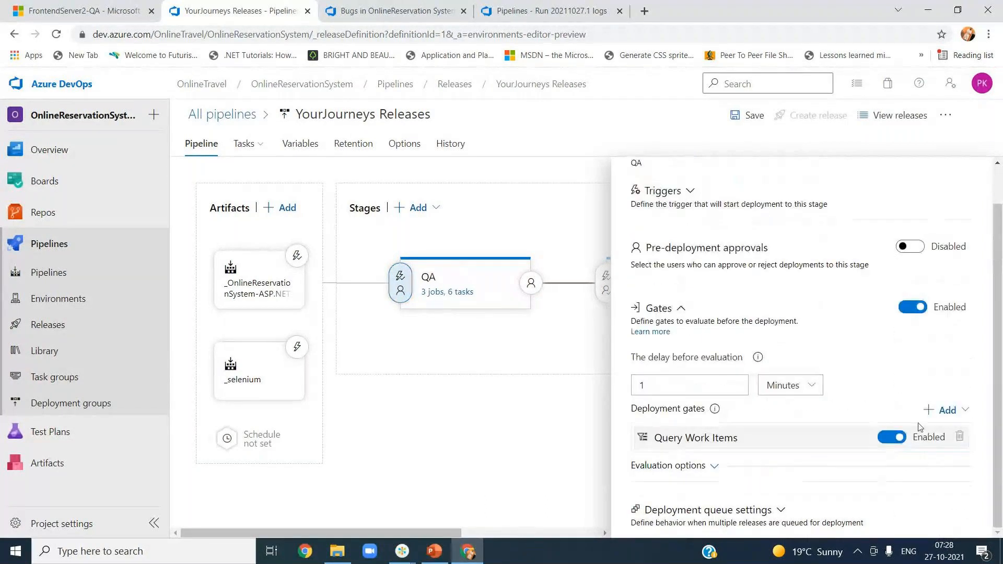
pyautogui.click(943, 411)
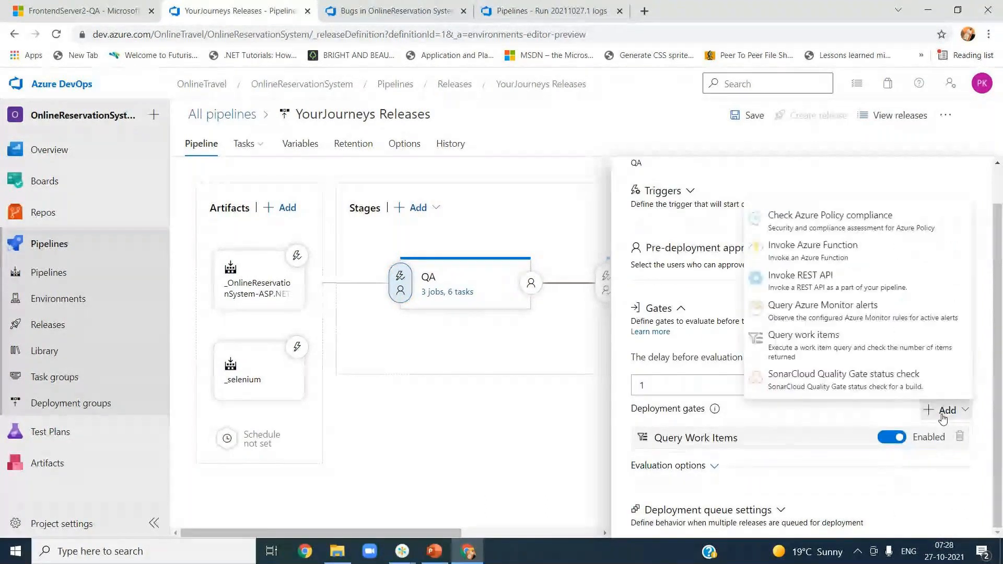
pyautogui.click(843, 379)
# Step: Inspect the SonarCloud gate's settings and output variables, then expand Evaluation options
pyautogui.scroll(-3, 1001, 386)
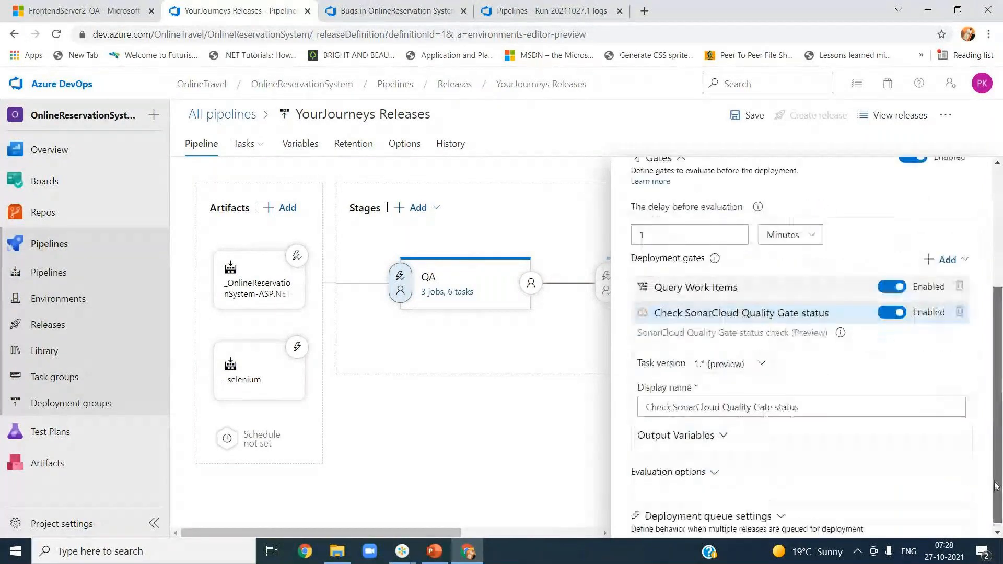
pyautogui.click(677, 312)
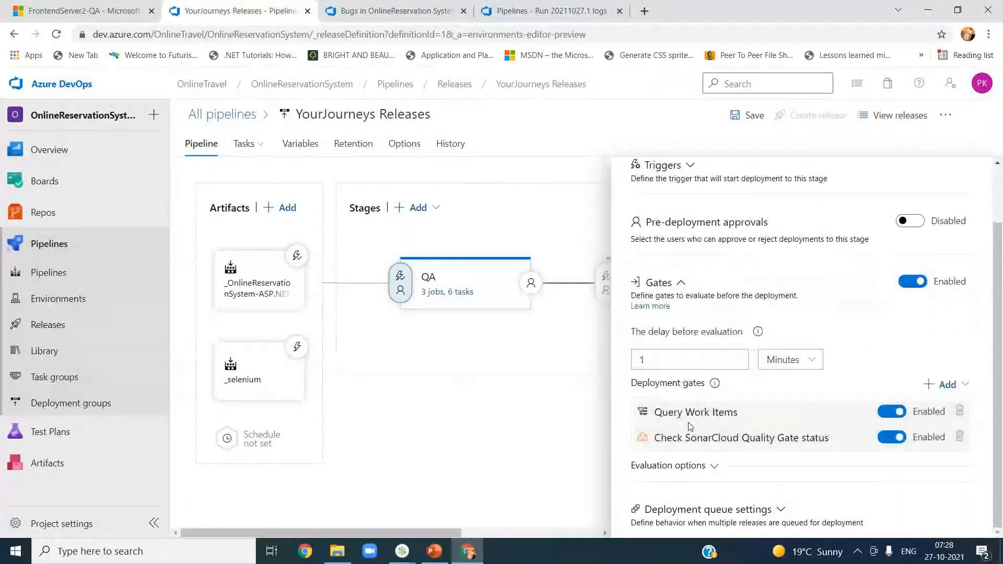
pyautogui.click(687, 437)
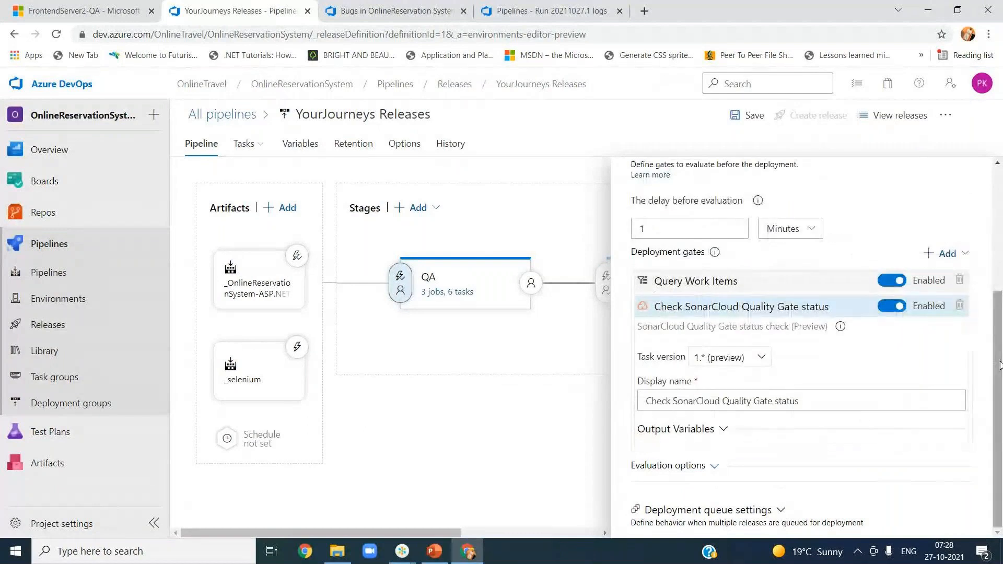
pyautogui.click(716, 429)
pyautogui.scroll(-2, 838, 440)
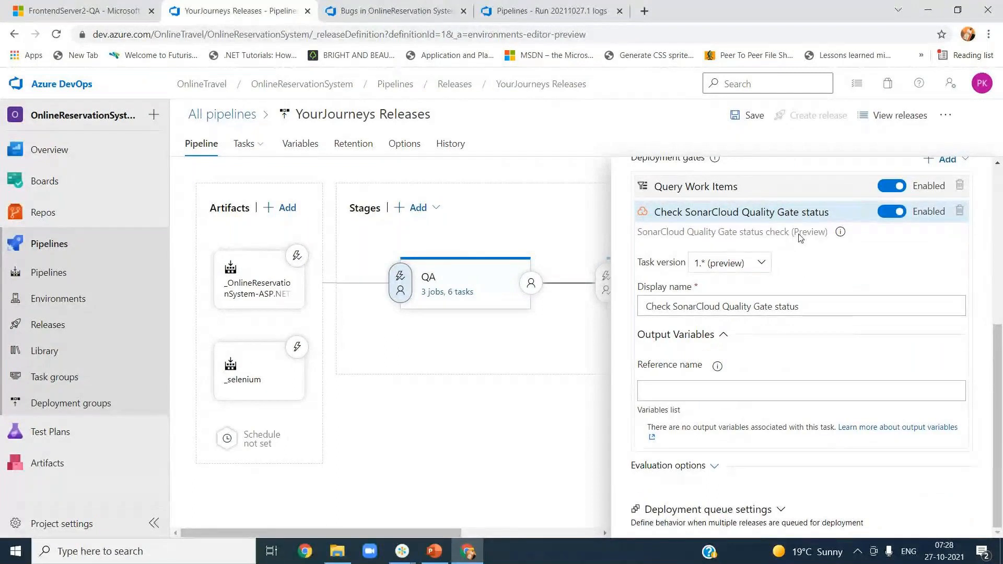
pyautogui.moveTo(840, 233)
pyautogui.click(714, 465)
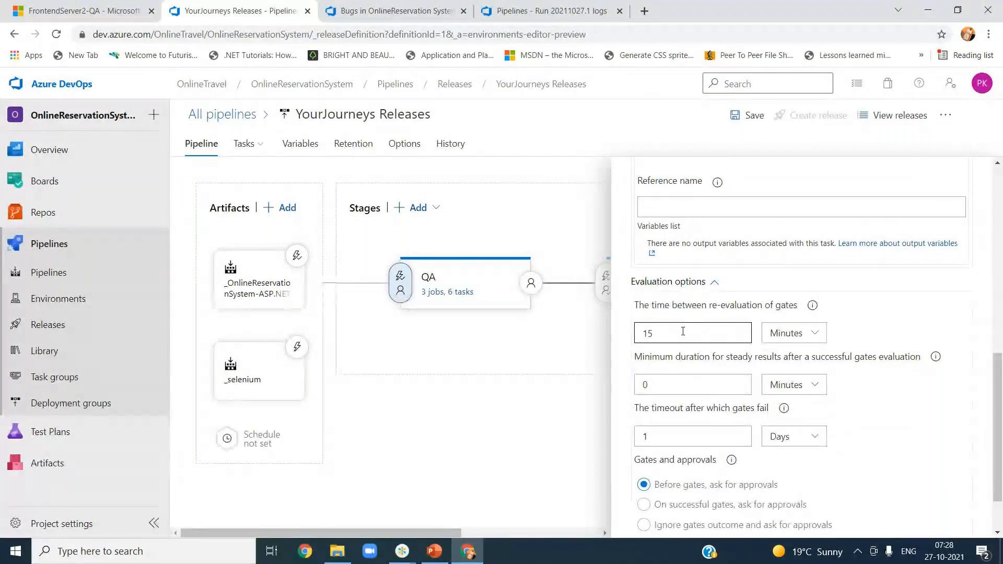
pyautogui.doubleClick(653, 334)
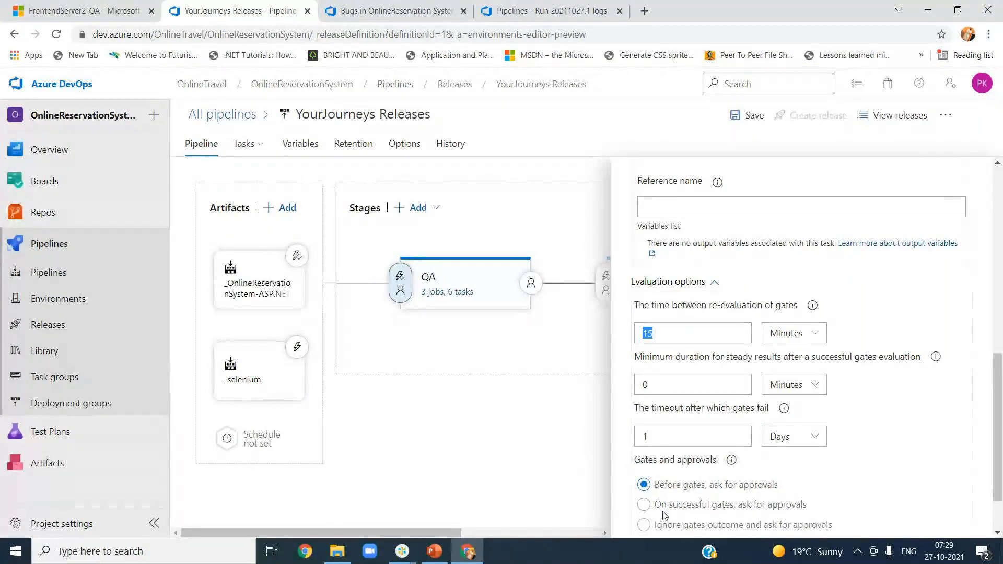
pyautogui.moveTo(429, 334)
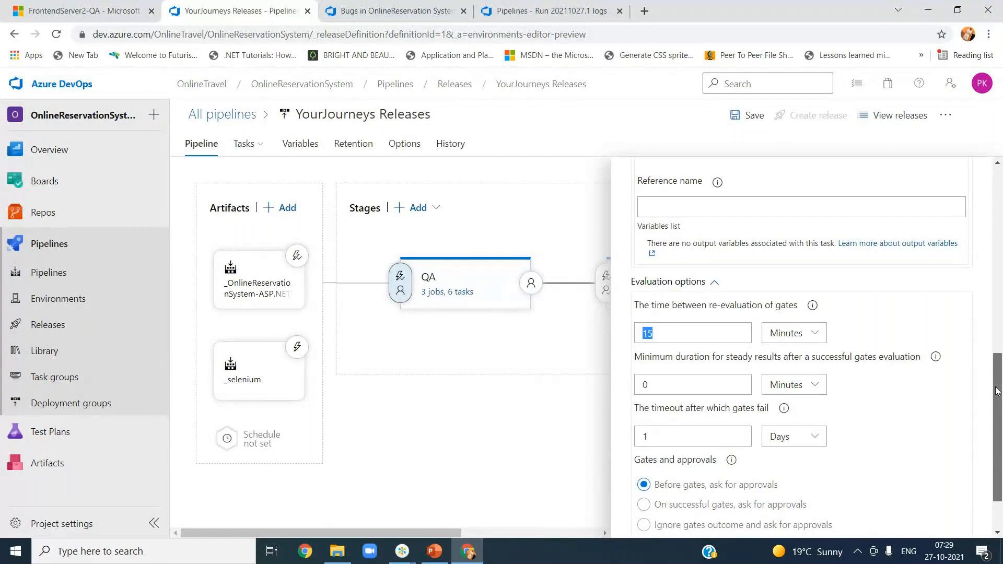
pyautogui.scroll(10, 997, 391)
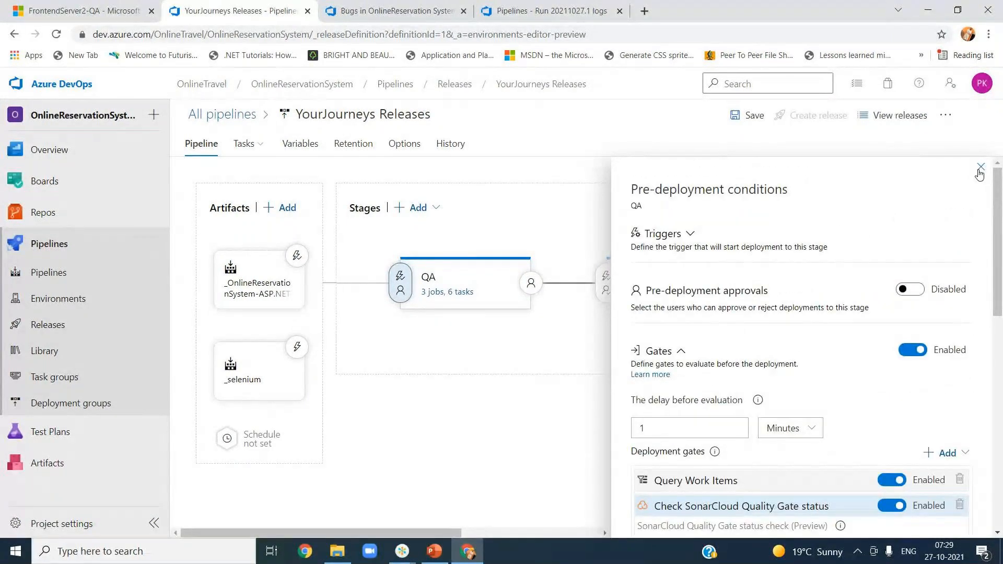
# Step: Delete the SonarCloud gate and add a Query Azure Monitor alerts gate to QA's post-deployment gates
pyautogui.click(960, 504)
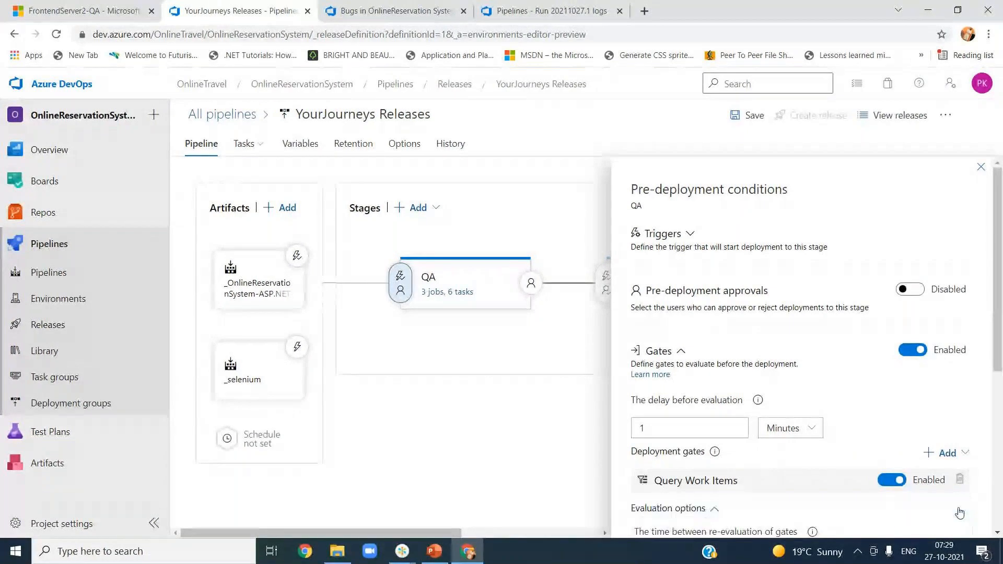
pyautogui.click(980, 167)
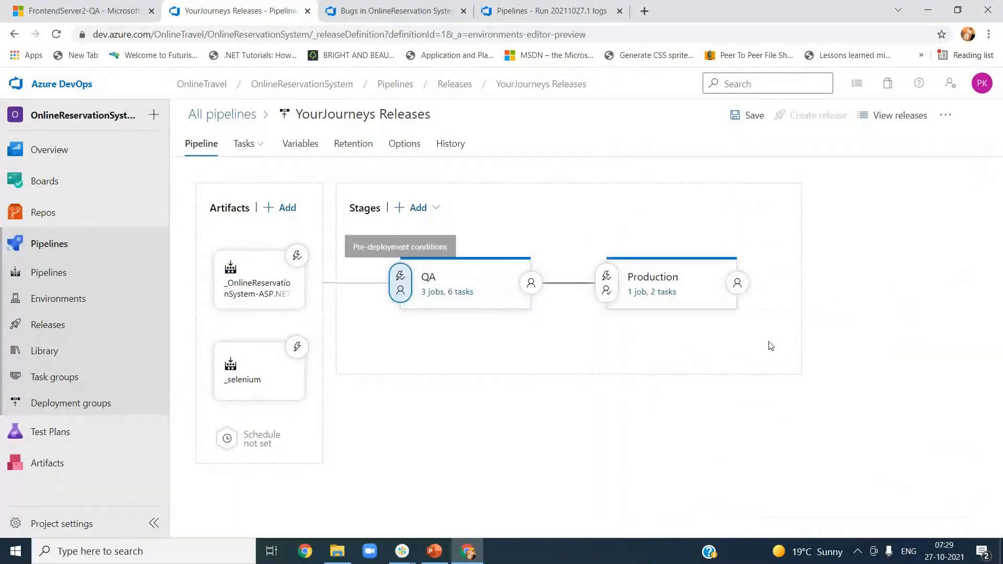
pyautogui.click(529, 283)
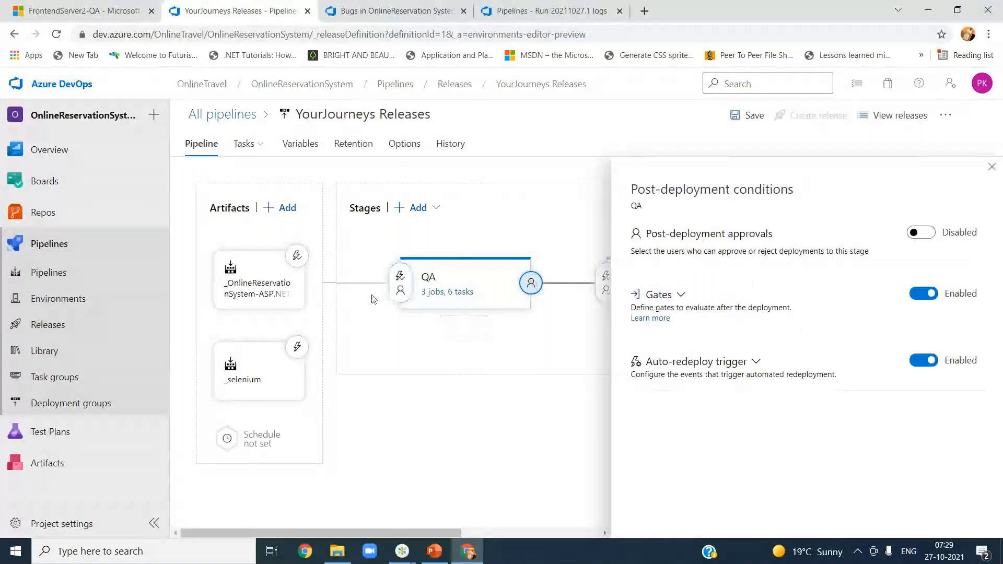
pyautogui.click(679, 296)
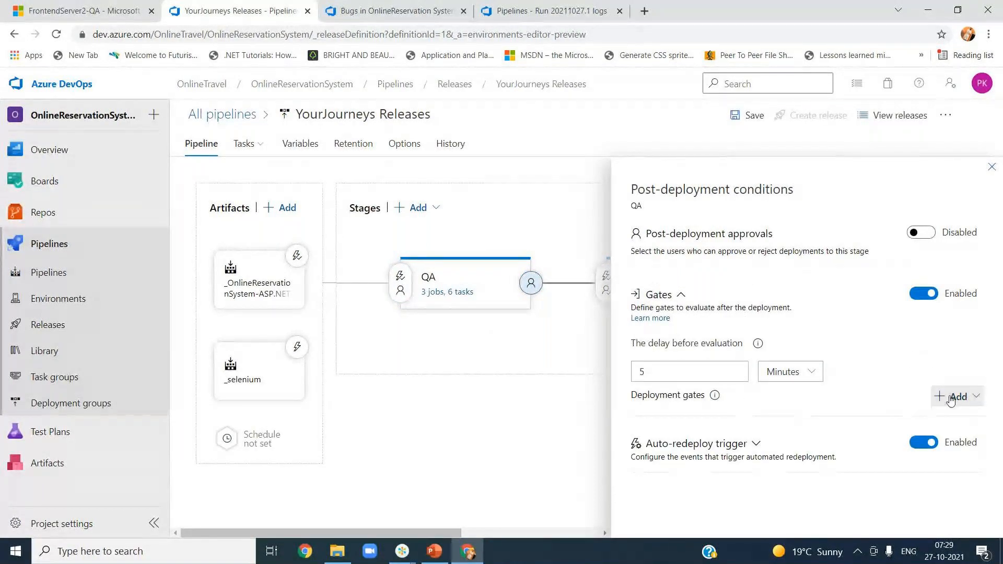
pyautogui.click(950, 398)
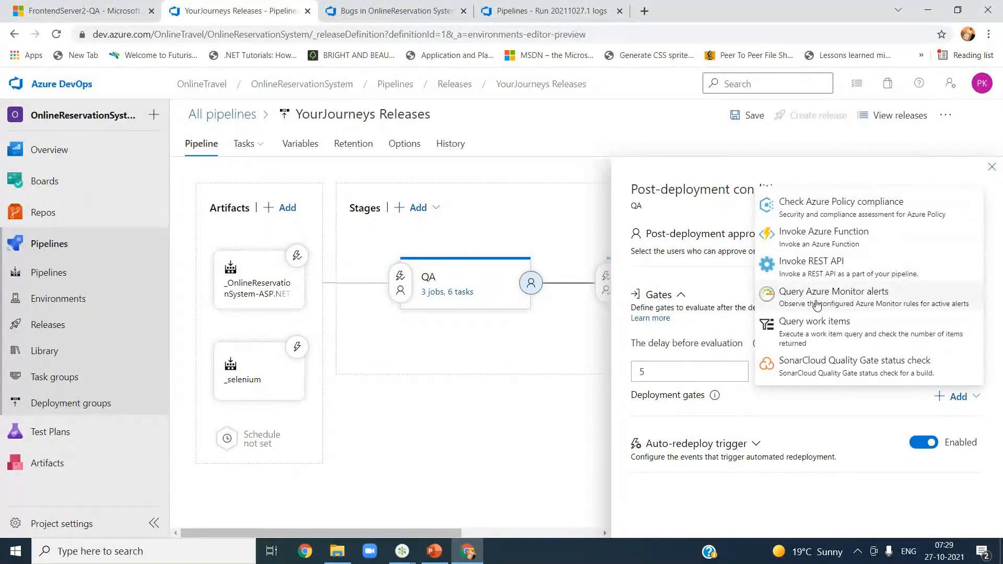
pyautogui.click(817, 306)
# Step: Set the Azure Monitor gate's subscription to Pay-As-You-Go and authorize the connection
pyautogui.scroll(-1, 997, 375)
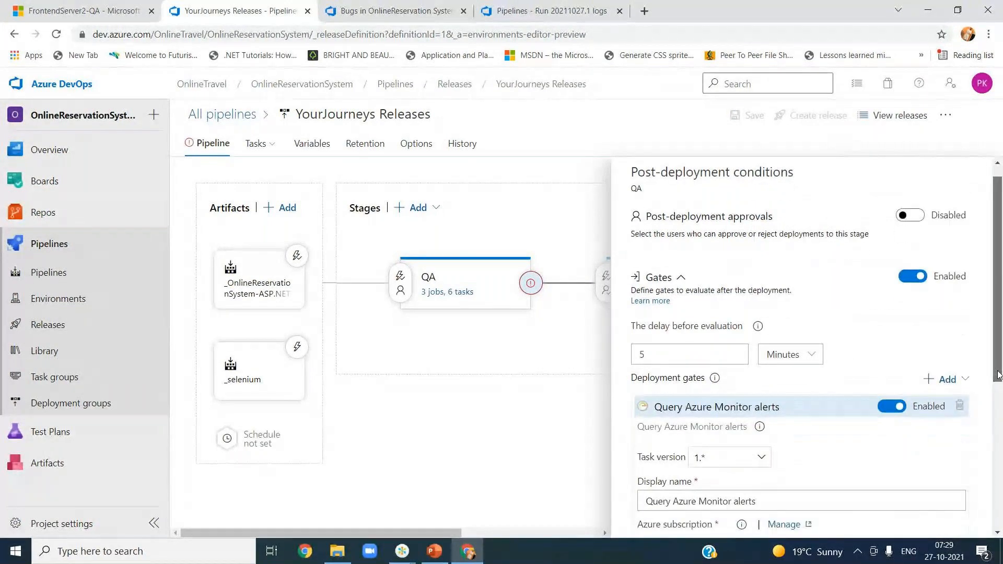
pyautogui.scroll(-2, 998, 375)
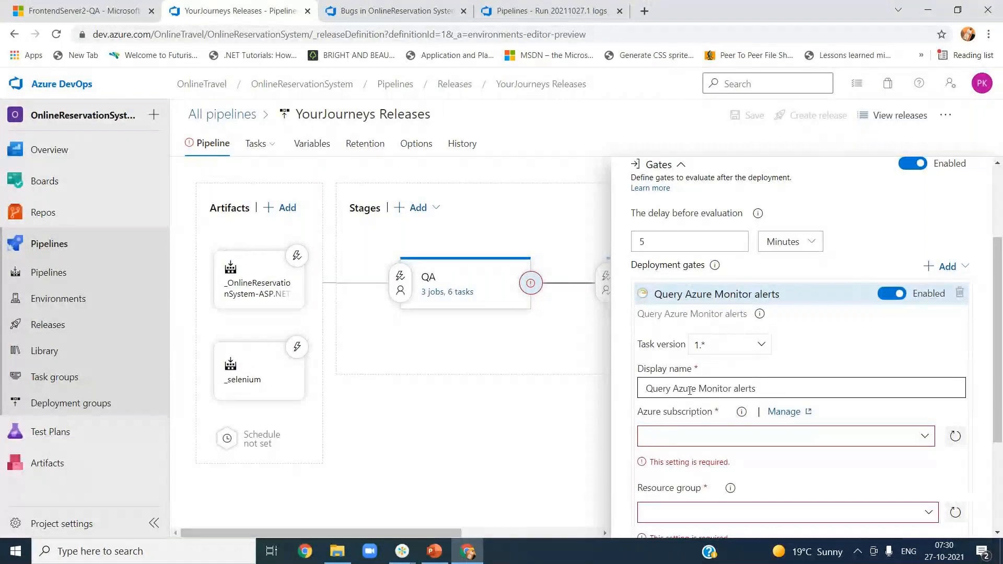
pyautogui.scroll(-2, 836, 402)
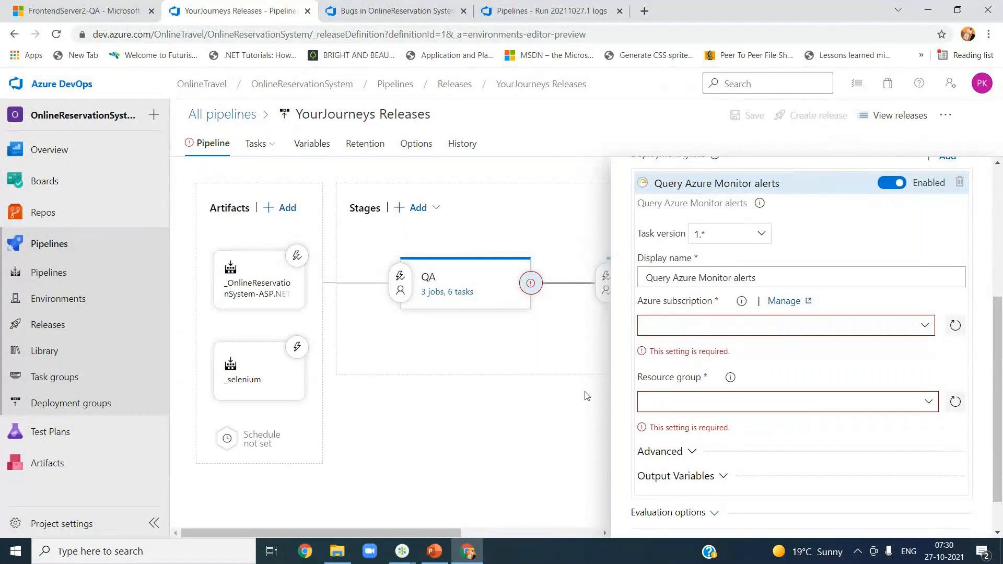
pyautogui.click(924, 325)
pyautogui.click(731, 389)
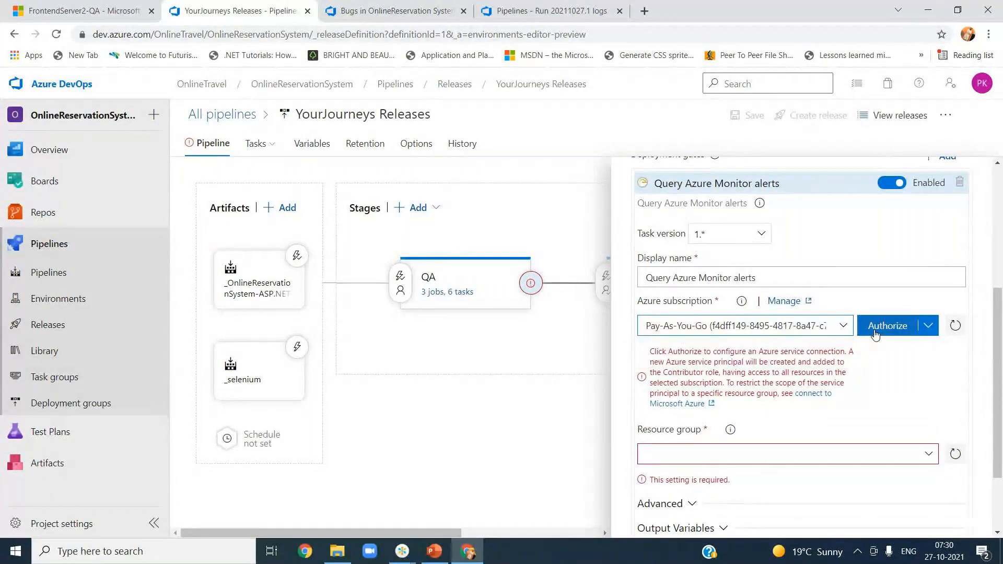
pyautogui.click(875, 333)
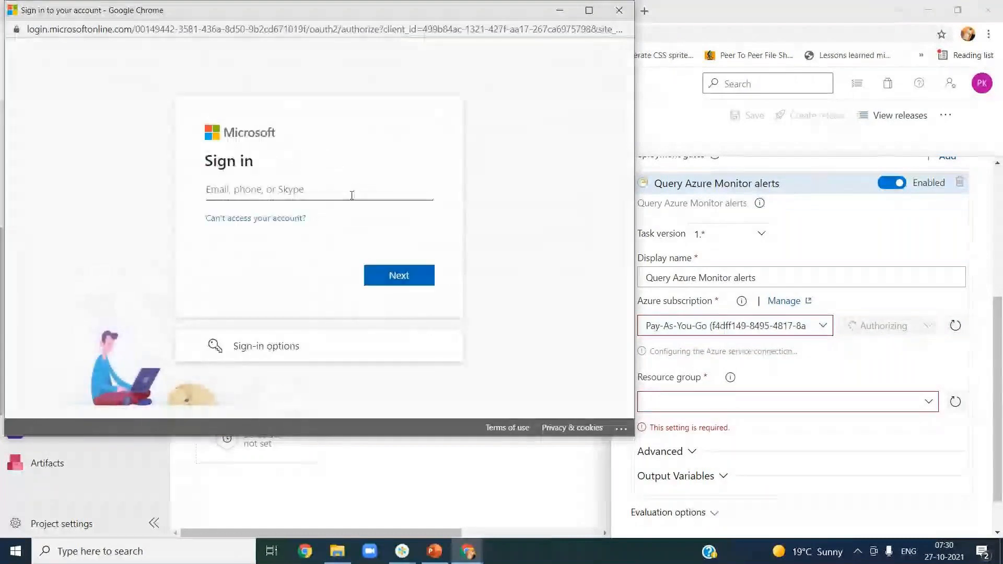
# Step: Sign in with the account e-mail and password, retrying the password, then load the resource groups
pyautogui.press('Return')
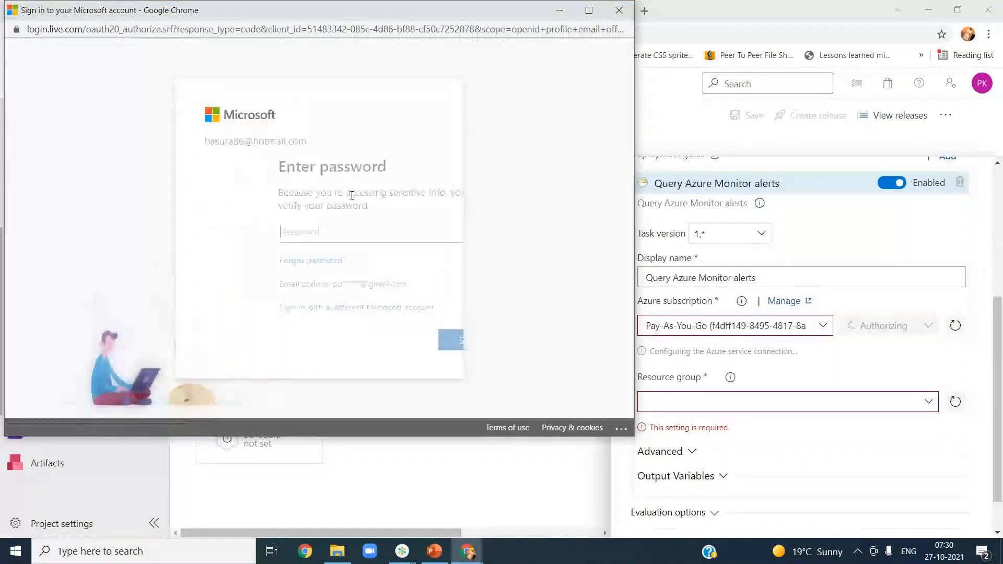
pyautogui.write('••••••••')
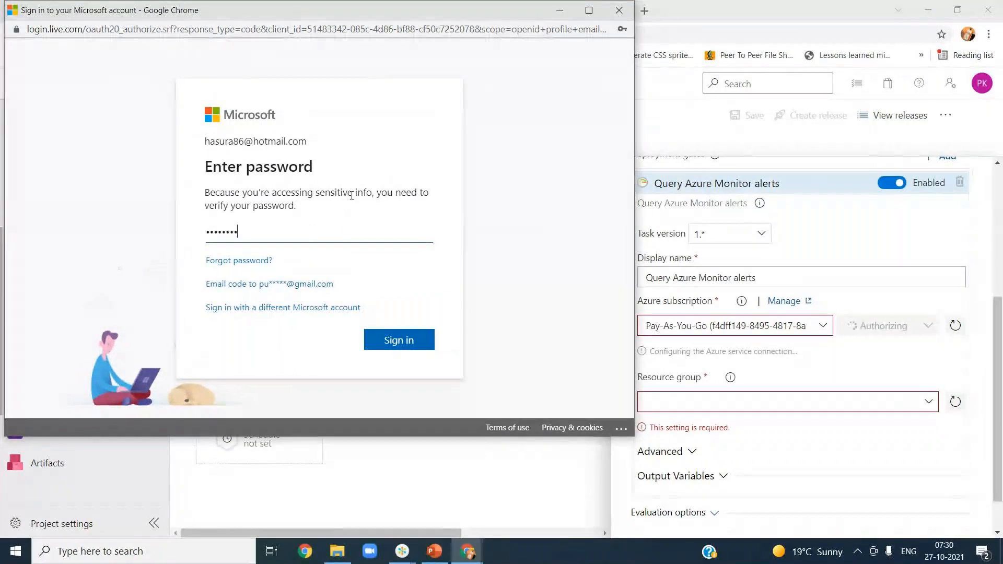
pyautogui.write('•••••')
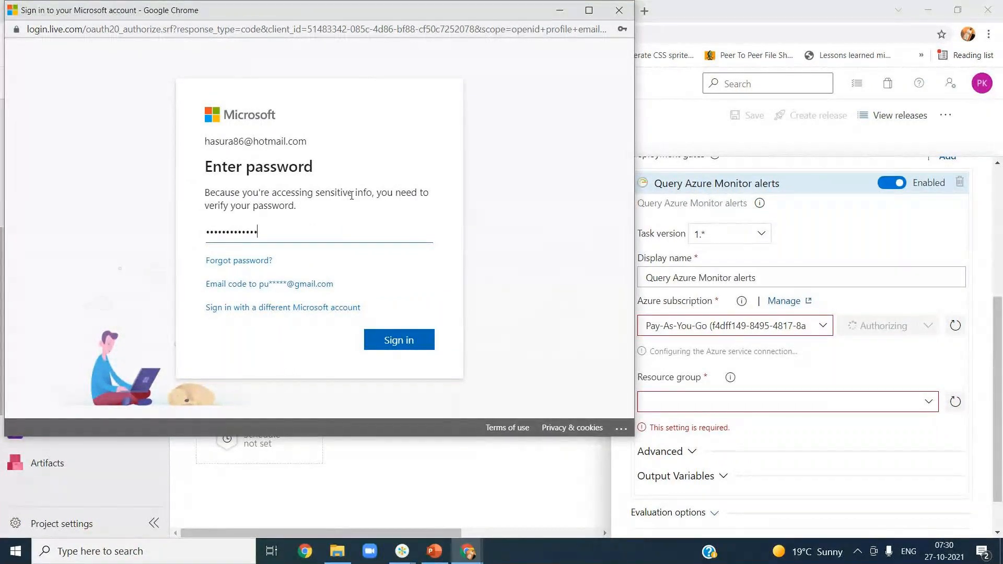
pyautogui.press('Return')
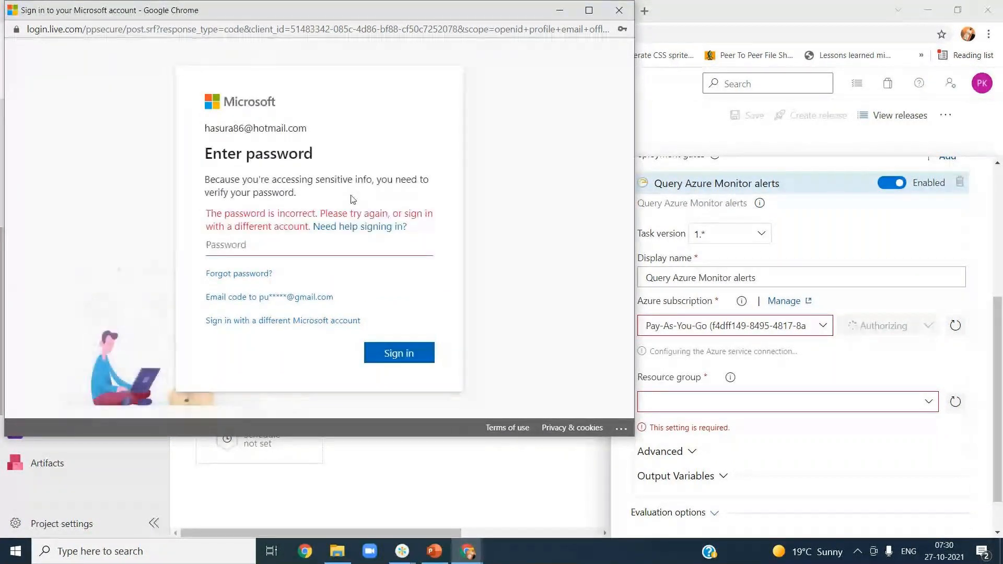
pyautogui.write('•••••••••••')
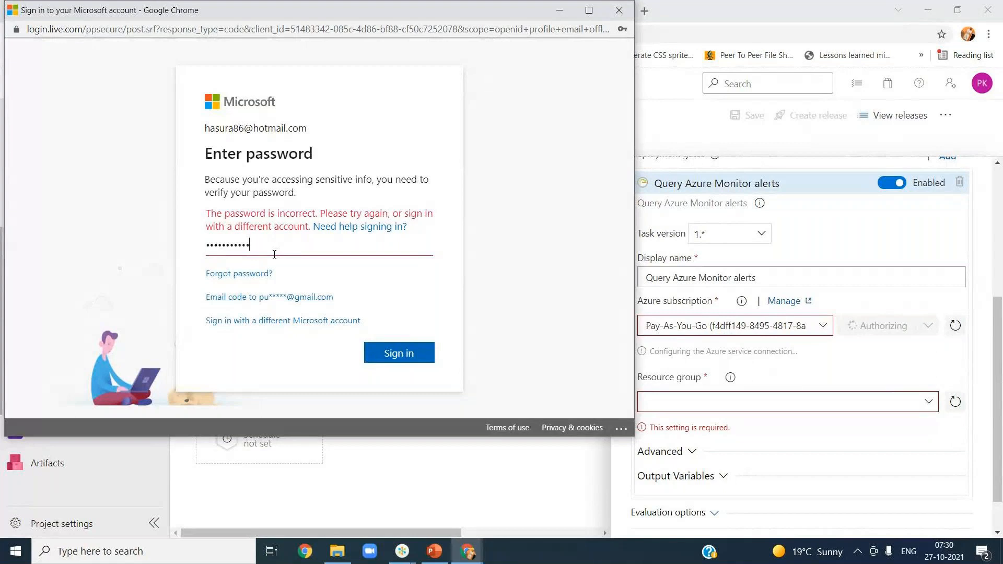
pyautogui.press('Return')
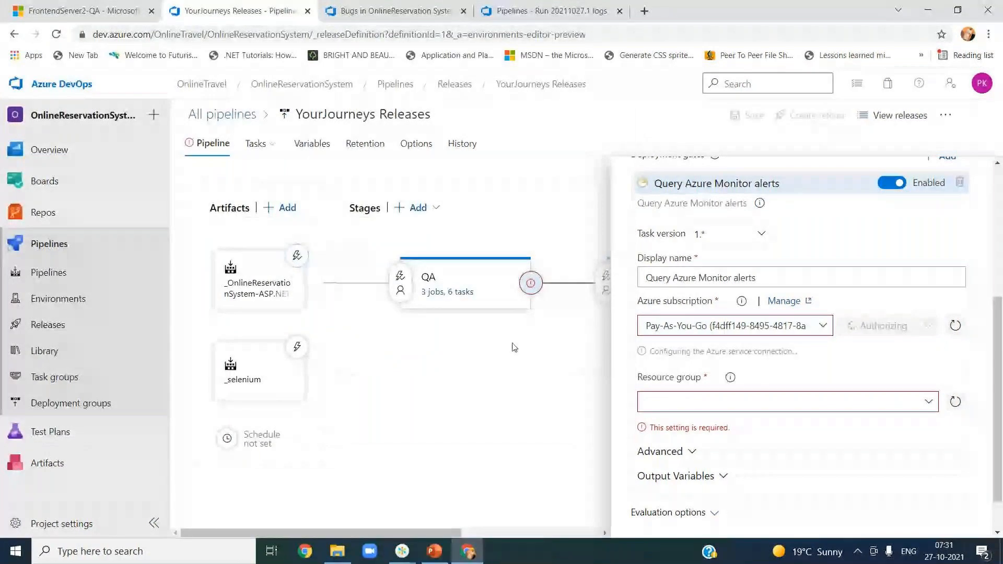
pyautogui.click(928, 405)
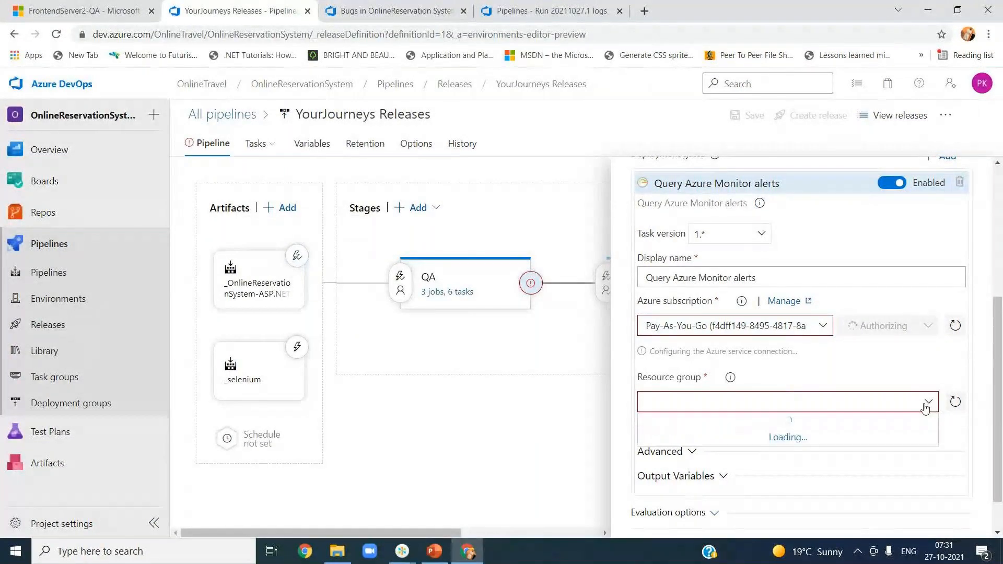
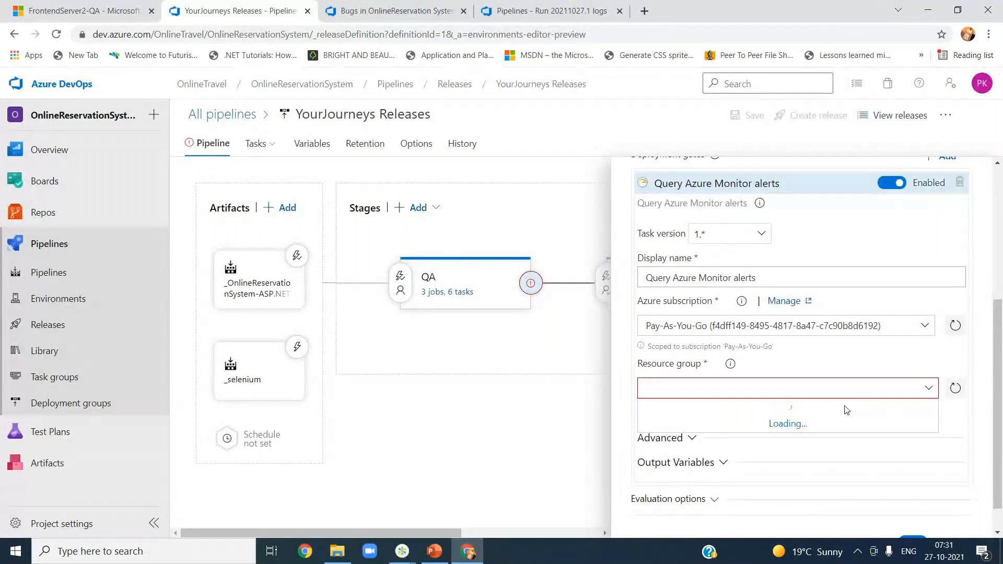
# Step: Set the Azure Monitor alerts gate's resource group to QARG
pyautogui.click(952, 390)
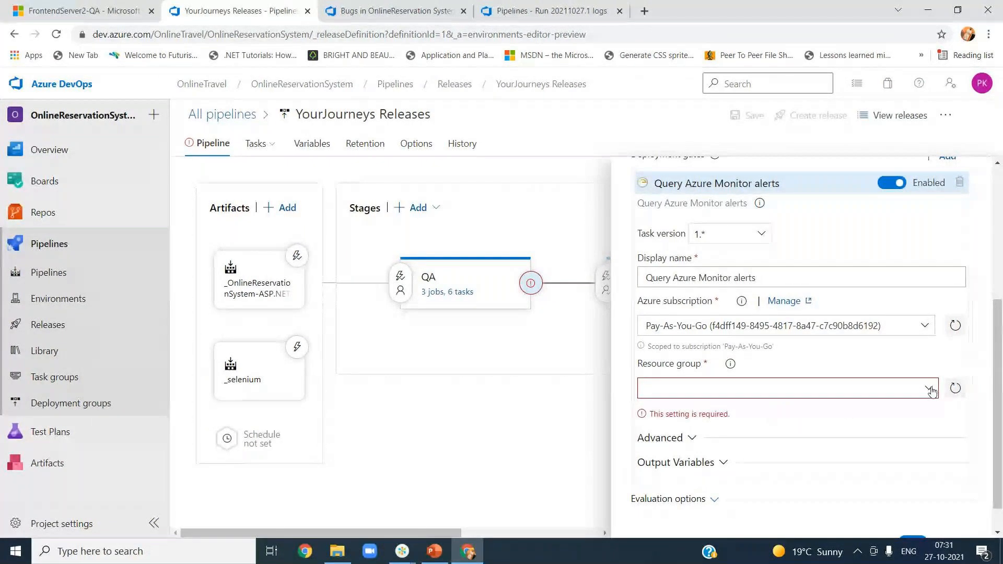
pyautogui.click(929, 388)
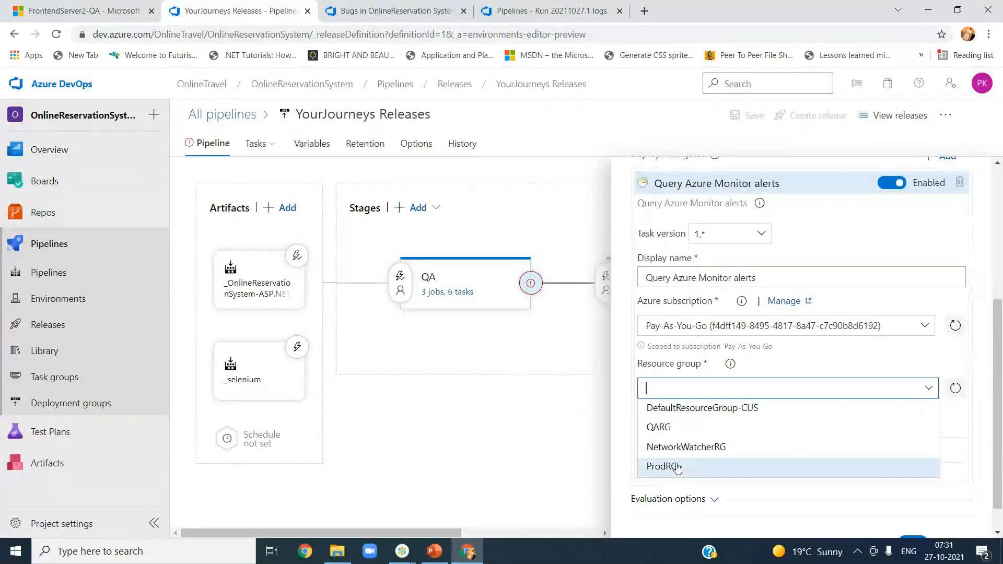
pyautogui.click(671, 428)
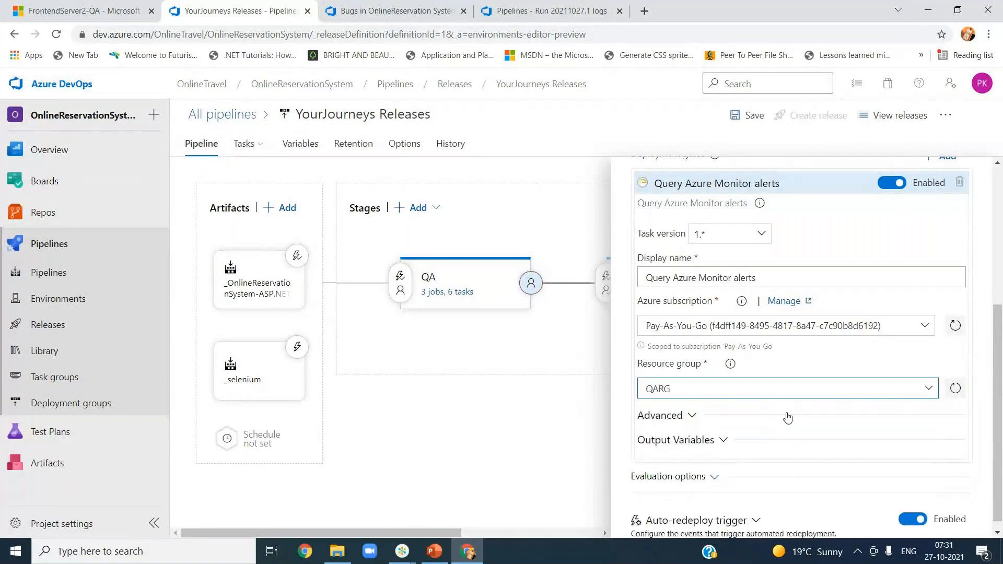
# Step: In Advanced, keep filter type None and add Resolved to the monitor condition
pyautogui.click(689, 419)
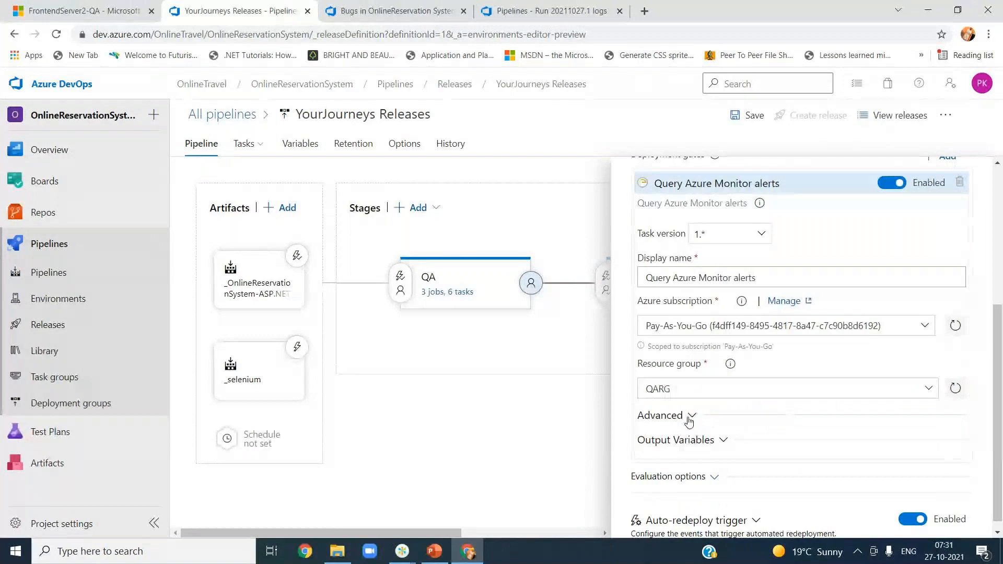
pyautogui.scroll(-3, 765, 344)
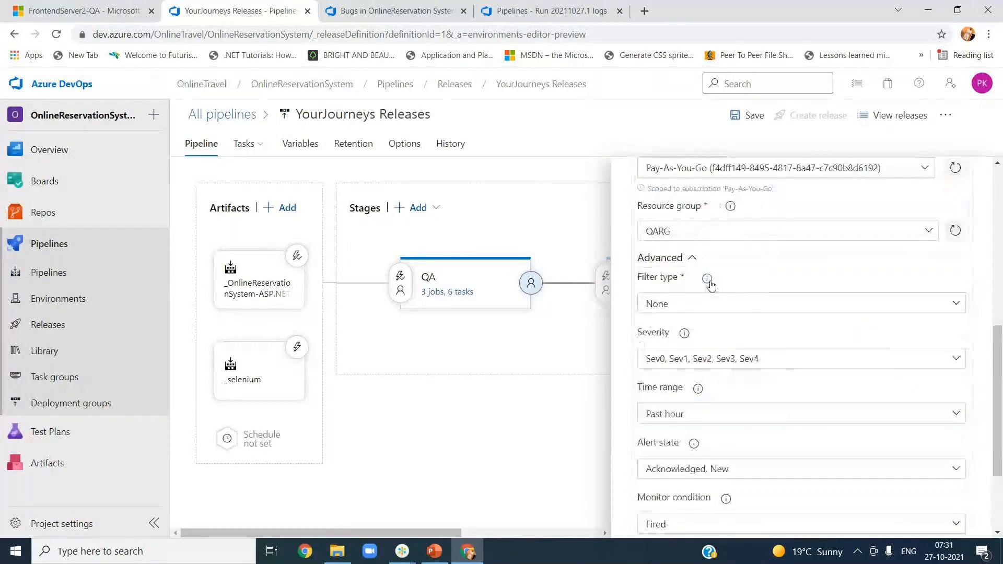
pyautogui.click(956, 307)
pyautogui.click(716, 362)
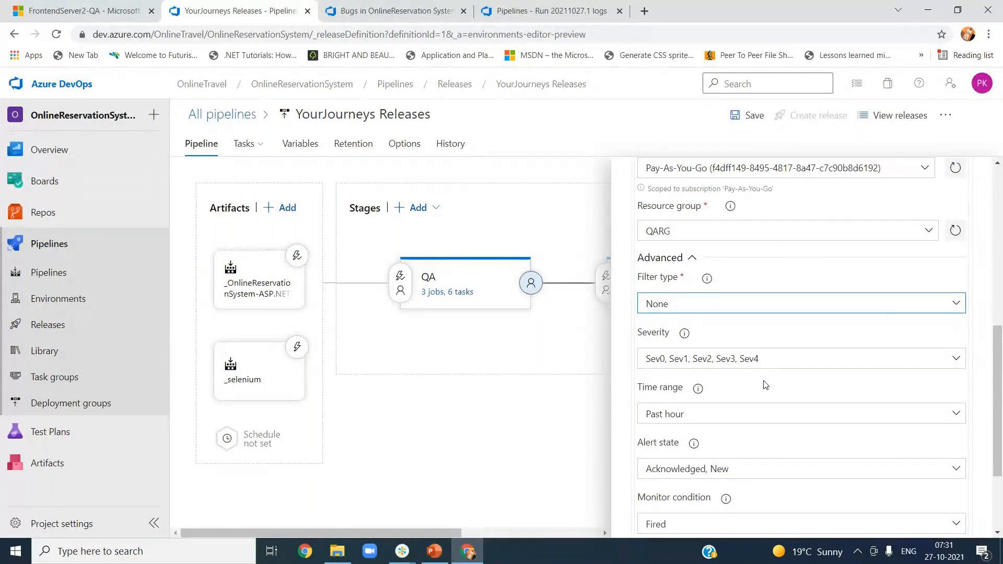
pyautogui.scroll(-2, 888, 402)
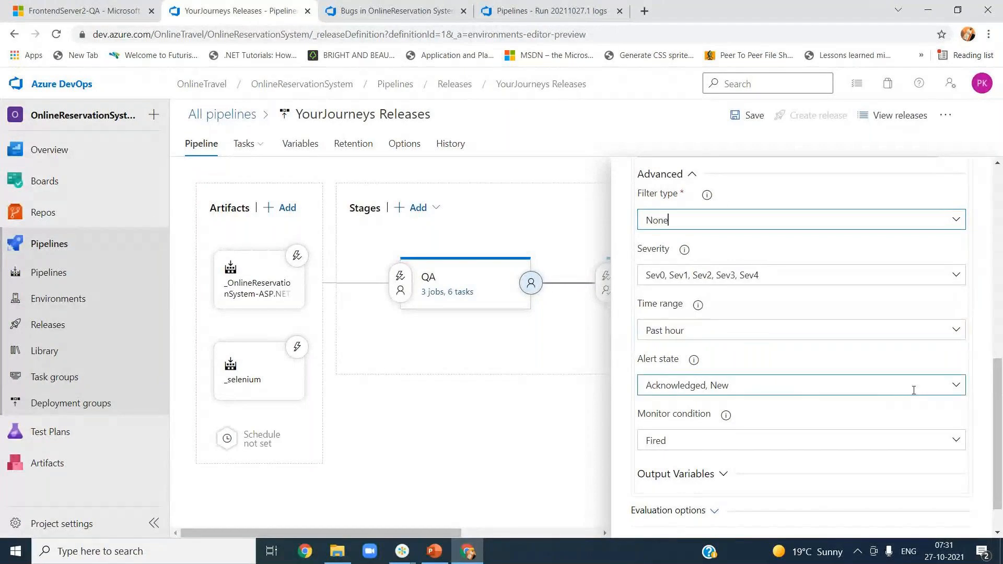
pyautogui.click(956, 442)
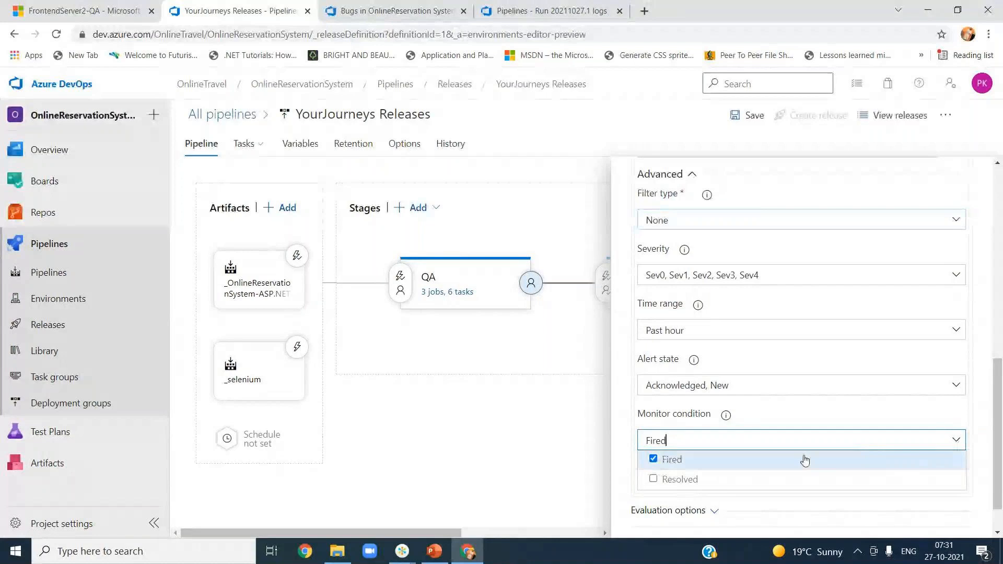
pyautogui.click(678, 479)
pyautogui.click(791, 421)
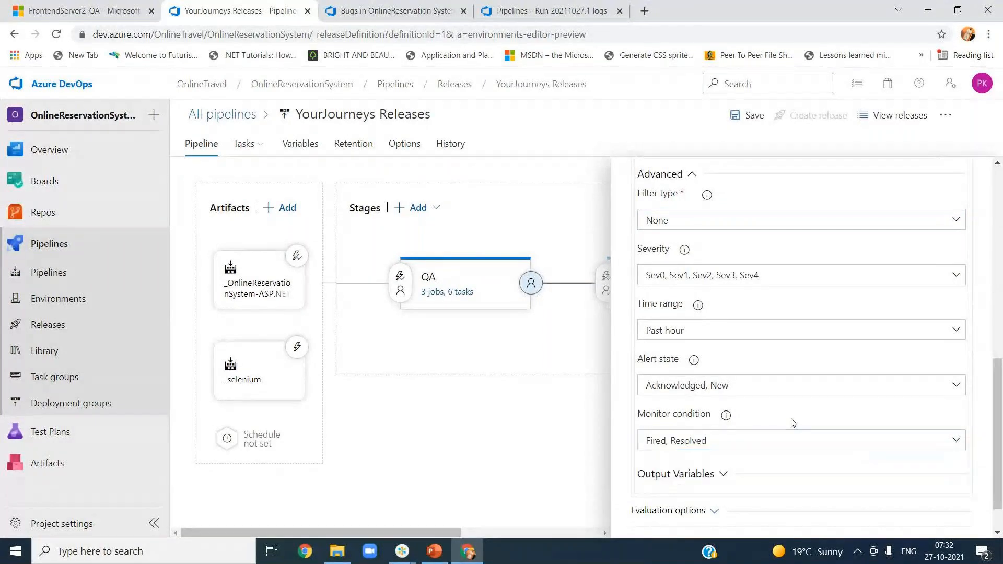
pyautogui.scroll(10, 884, 459)
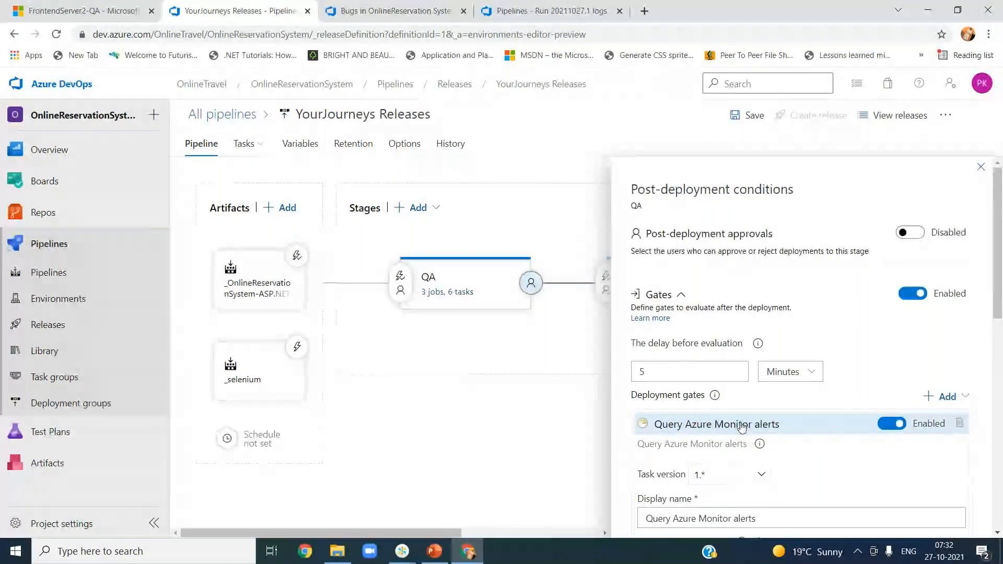
# Step: Close the post-deployment conditions panel and save the release pipeline
pyautogui.click(981, 168)
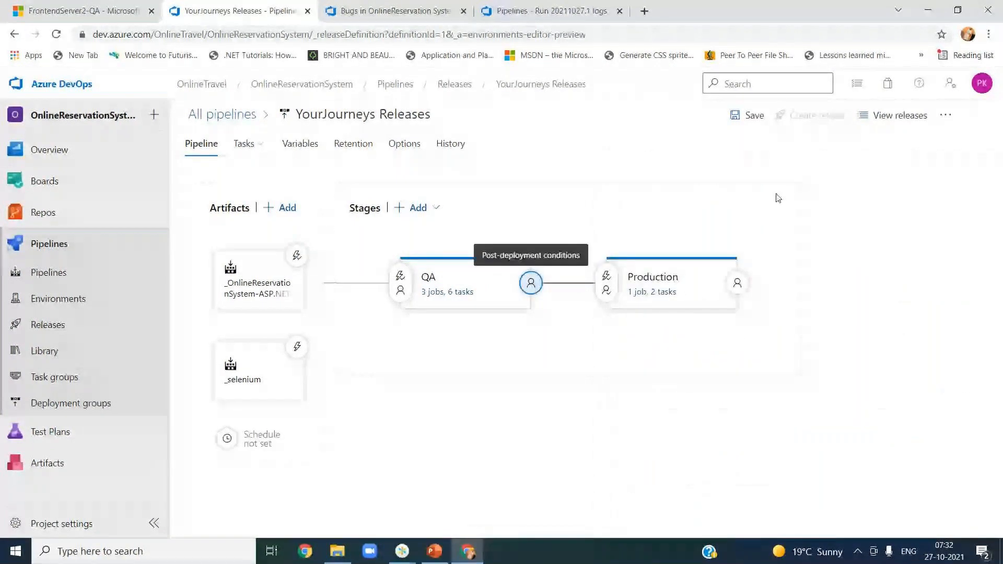
pyautogui.click(729, 122)
pyautogui.click(544, 359)
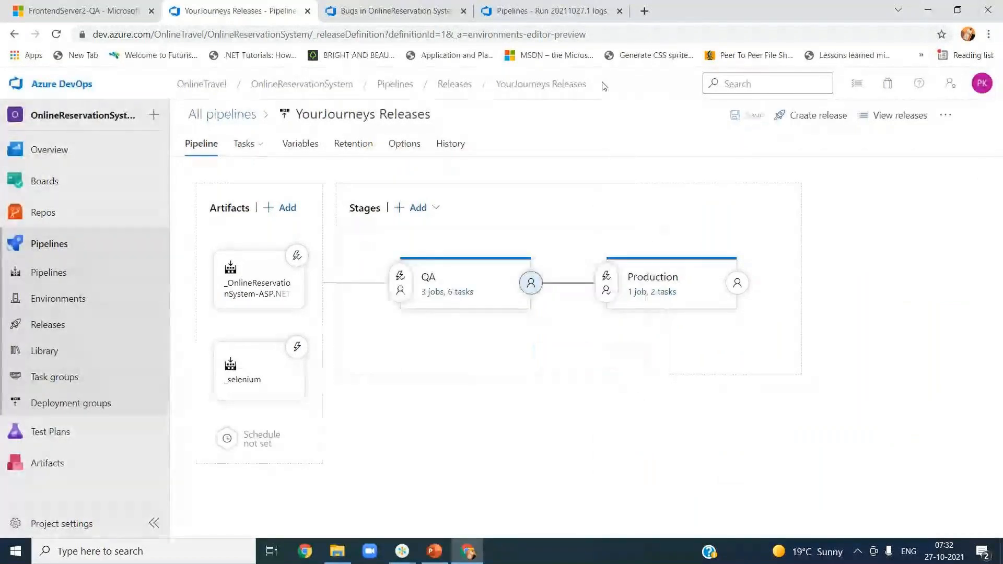
# Step: Open the FrontEndServer1-QA virtual machine in the portal and review its Insights and Alerts
pyautogui.click(94, 16)
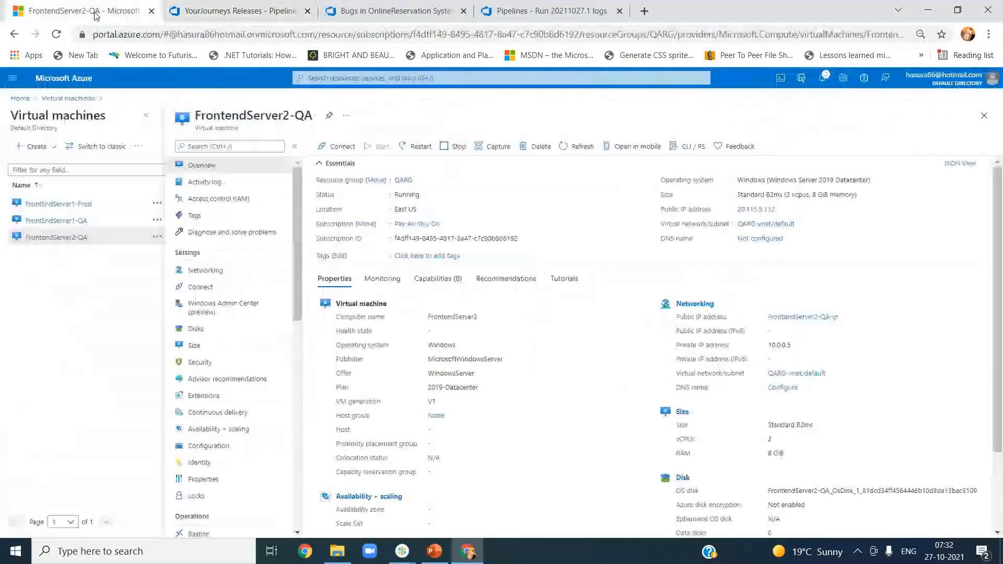
pyautogui.click(59, 221)
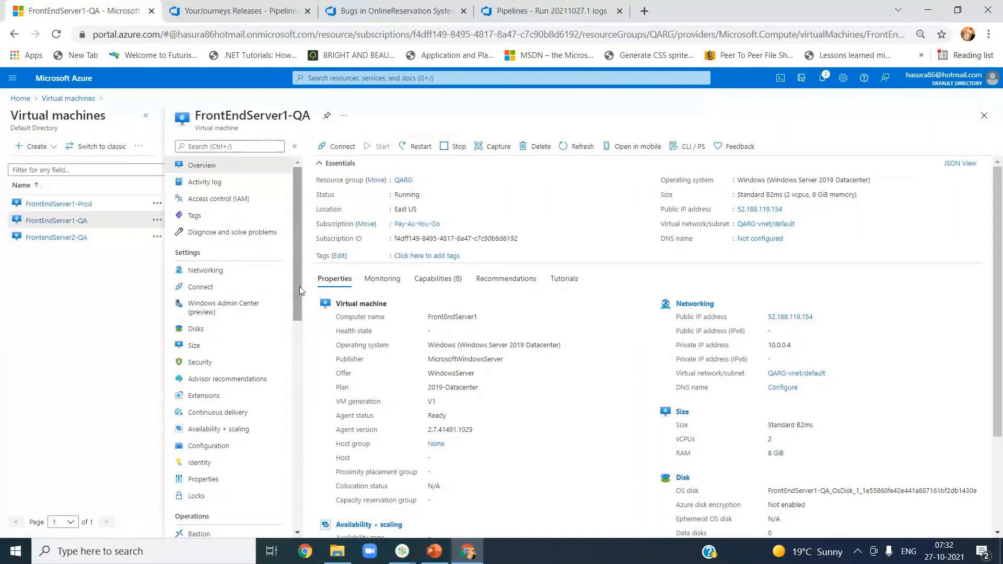
pyautogui.moveTo(299, 286); pyautogui.dragTo(293, 324)
pyautogui.moveTo(291, 314); pyautogui.dragTo(292, 461)
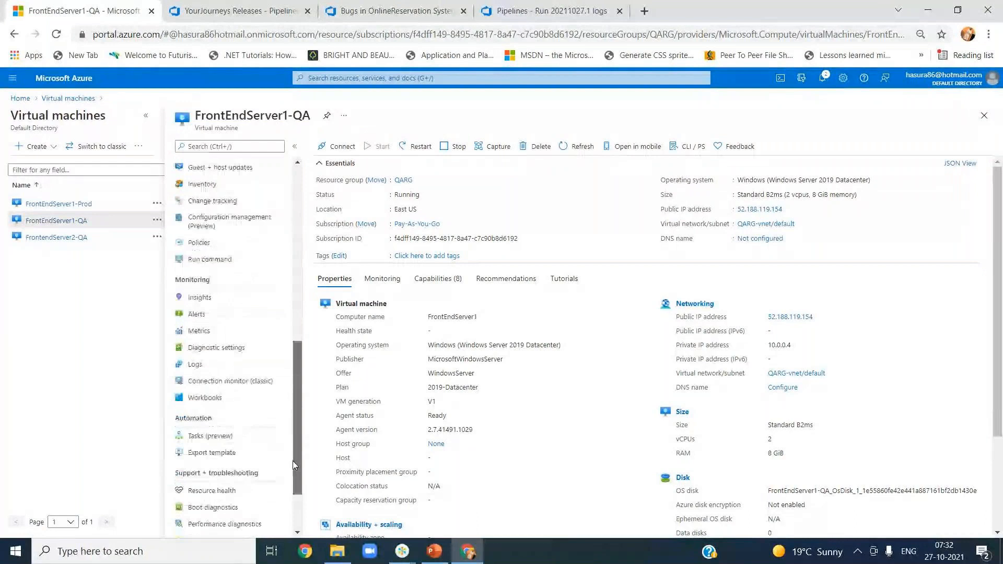
pyautogui.click(200, 299)
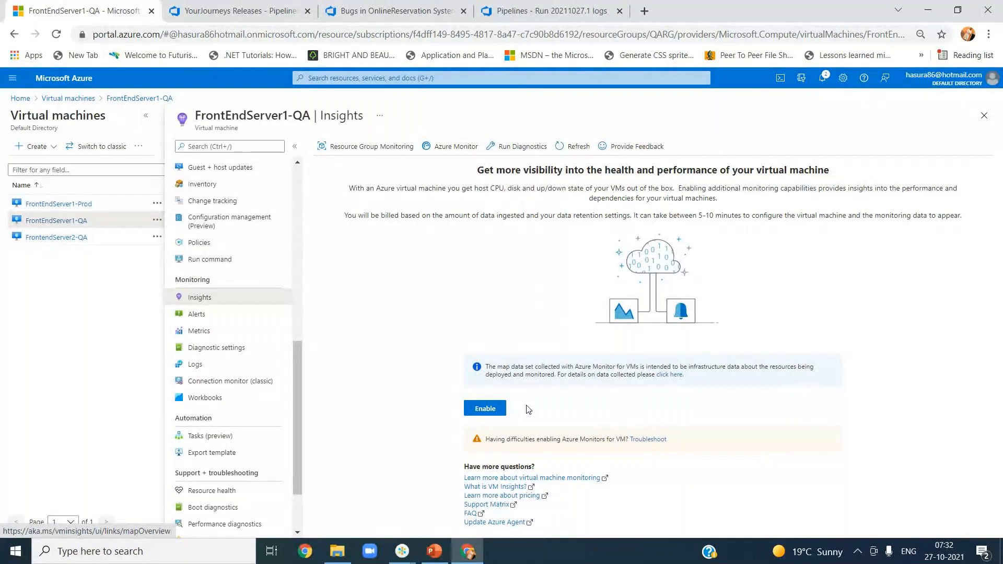
pyautogui.click(204, 317)
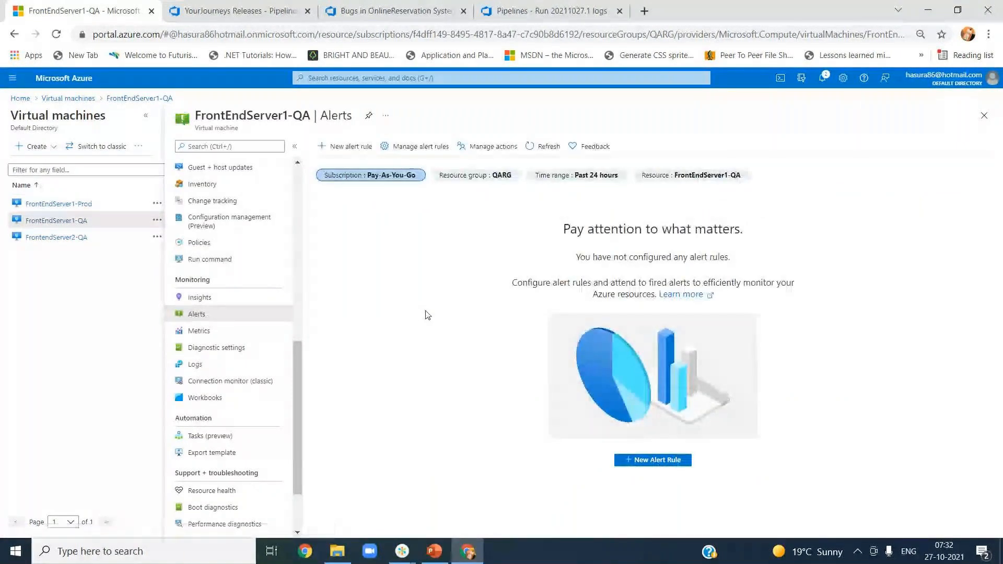
# Step: From the VM's Alerts page, start a new alert rule
pyautogui.click(198, 297)
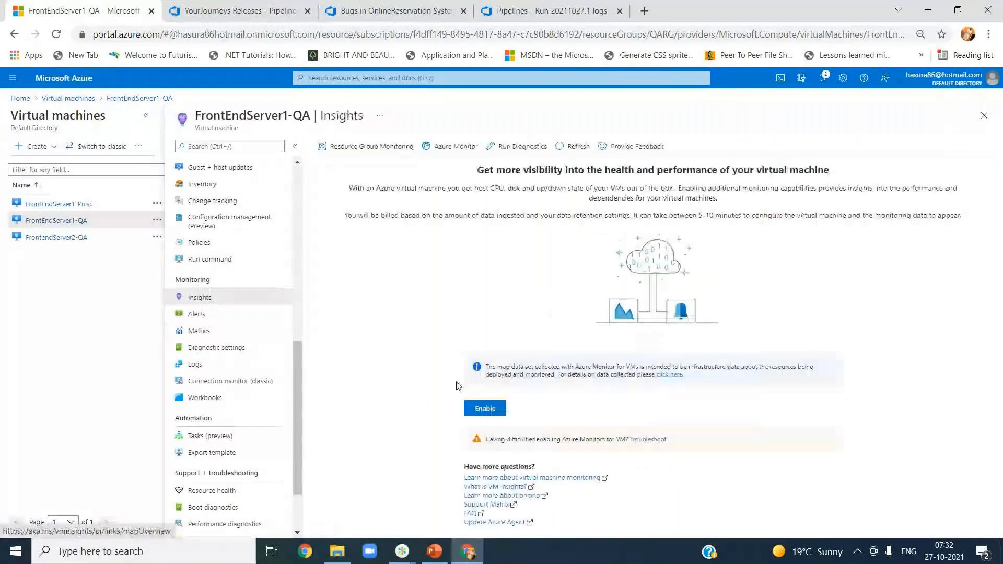
pyautogui.moveTo(515, 366); pyautogui.dragTo(597, 367)
pyautogui.click(569, 368)
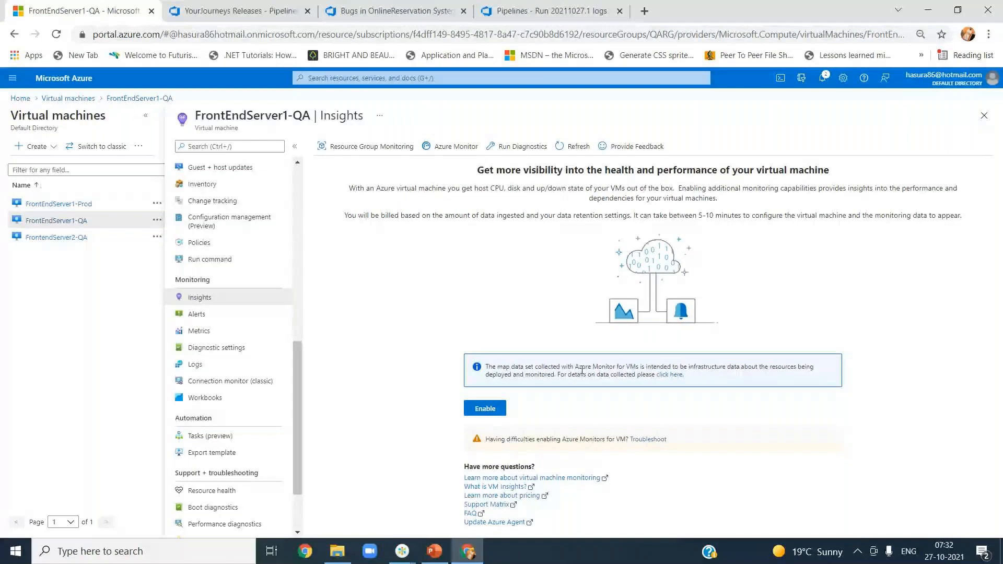
pyautogui.click(203, 317)
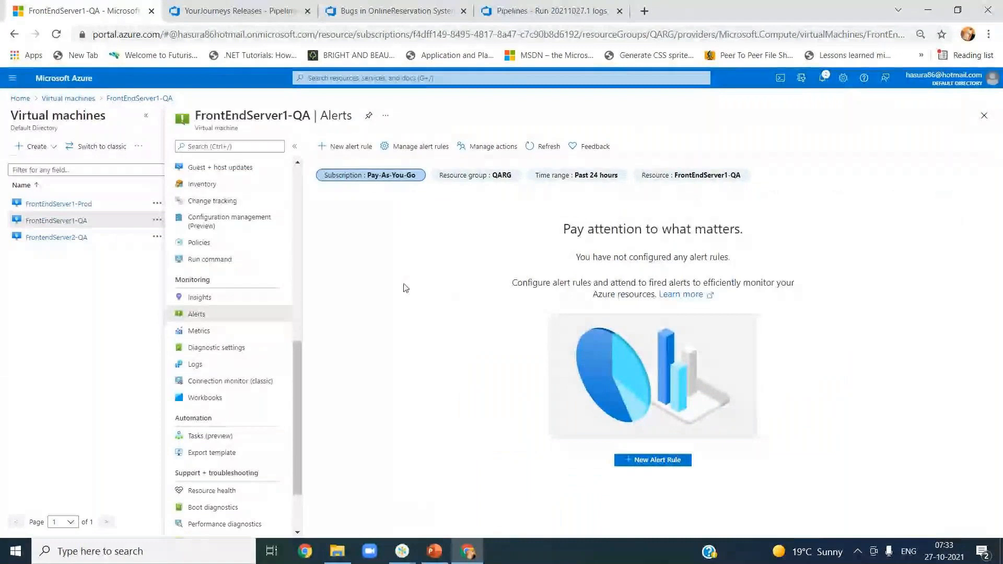
pyautogui.click(346, 149)
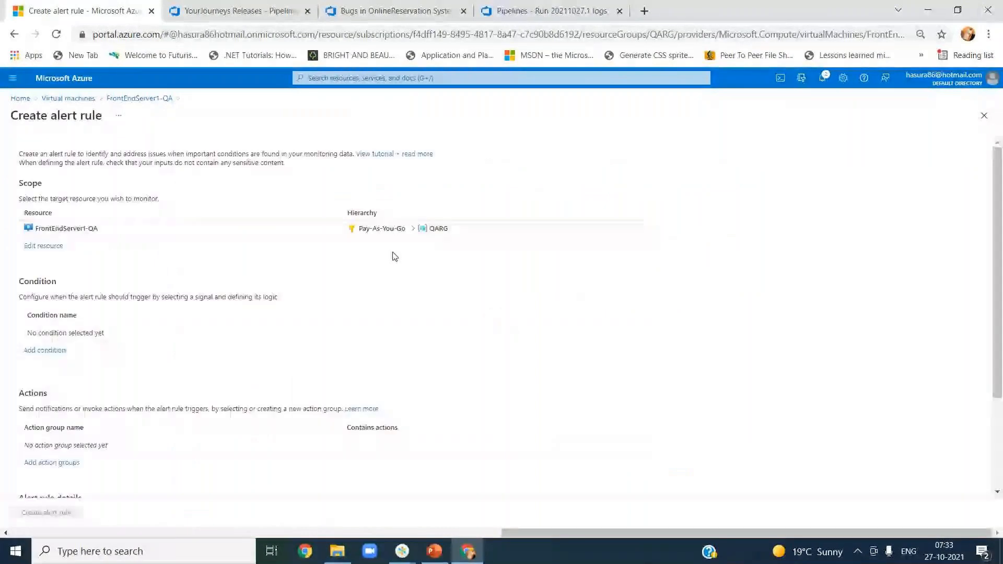
# Step: Add a condition, find the signal type list empty twice, then switch to the Bugs in OnlineReservation System query
pyautogui.click(52, 351)
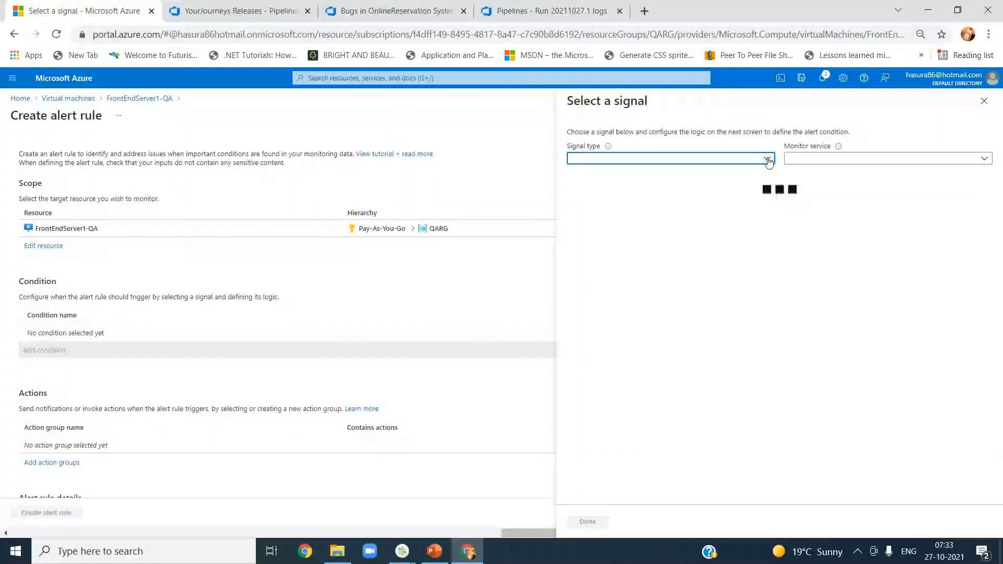
pyautogui.click(768, 160)
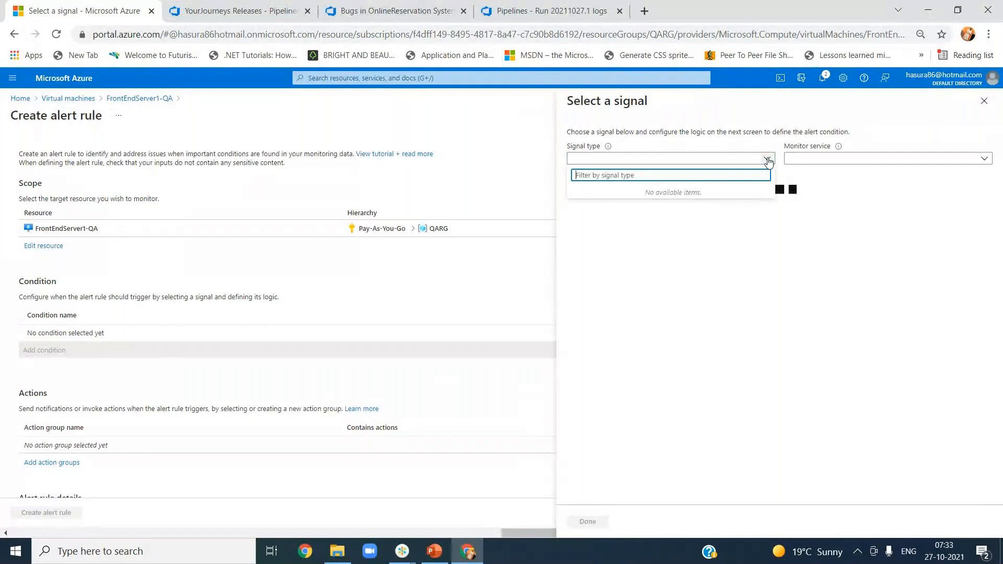
pyautogui.click(745, 148)
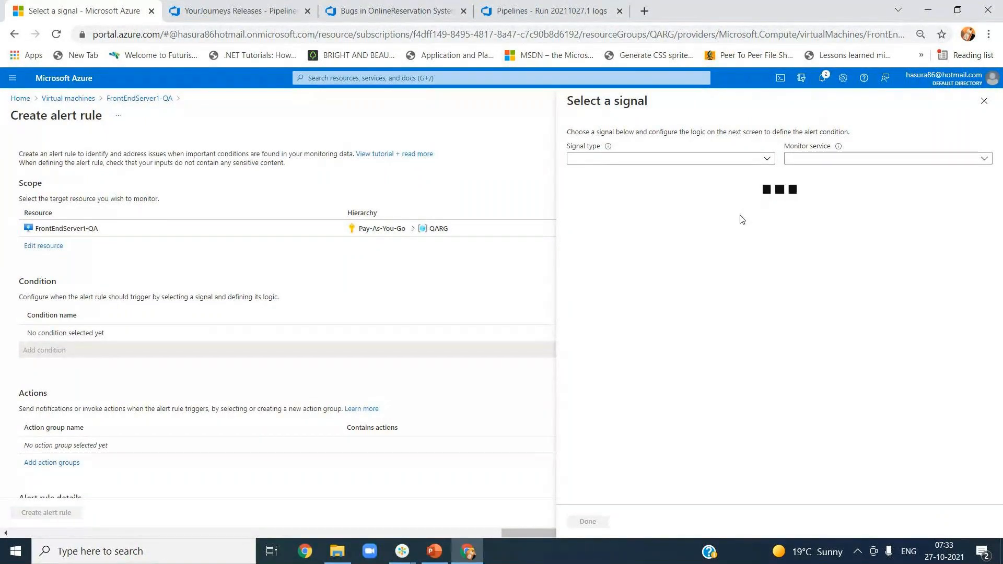
pyautogui.click(768, 158)
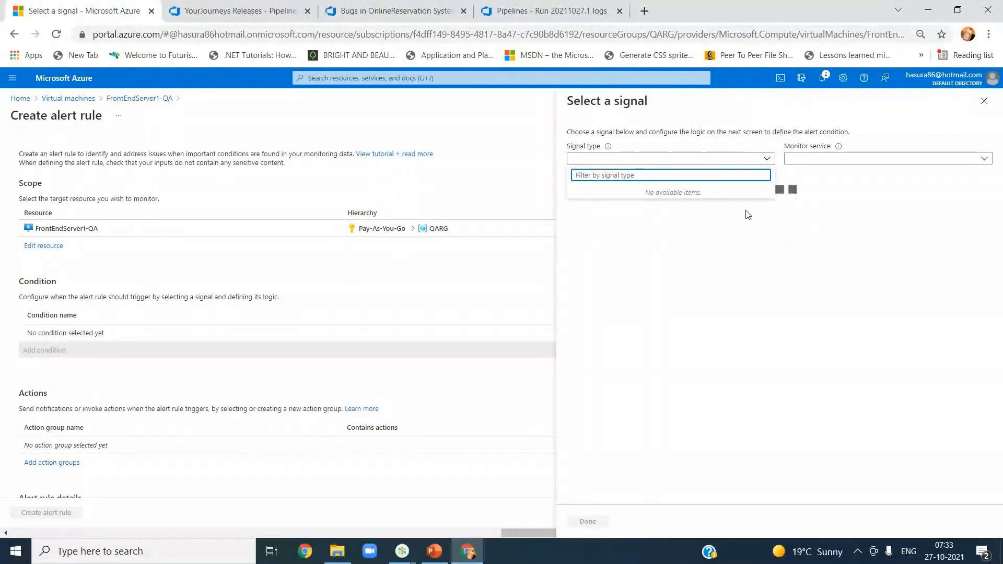
pyautogui.click(719, 229)
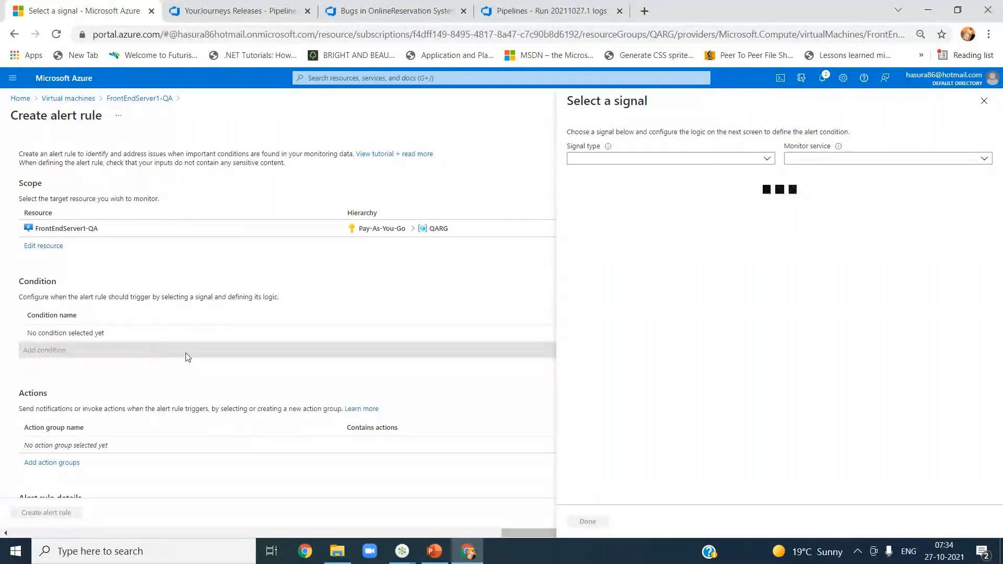
pyautogui.click(355, 12)
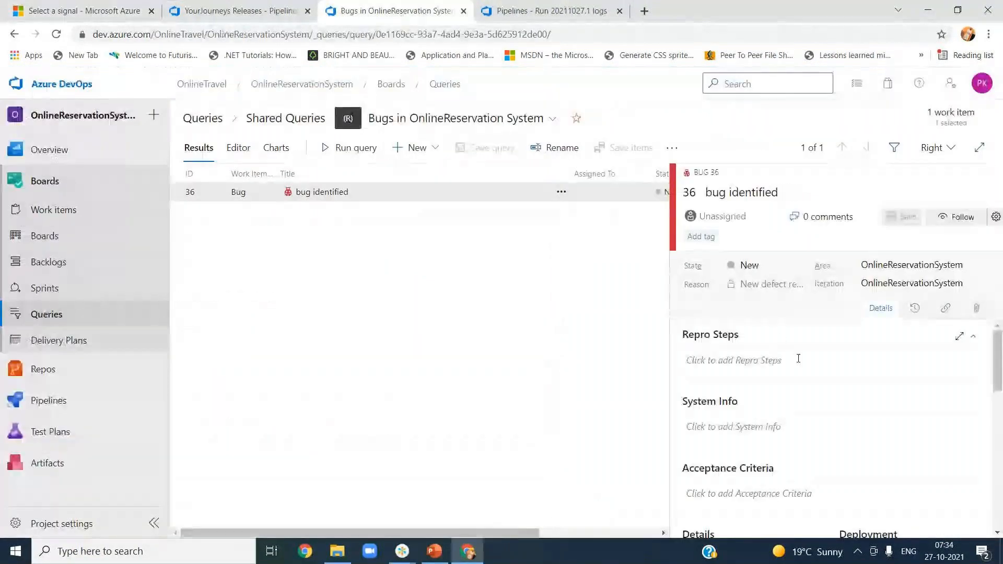
# Step: Back in the YourJourneys Releases editor, review QA's pre-deployment gate settings
pyautogui.click(538, 12)
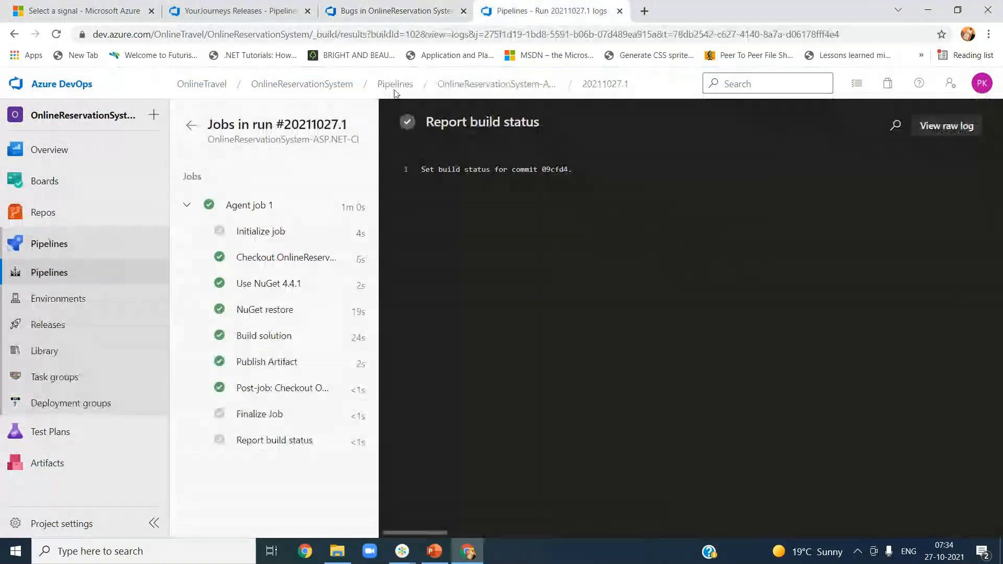
pyautogui.click(230, 11)
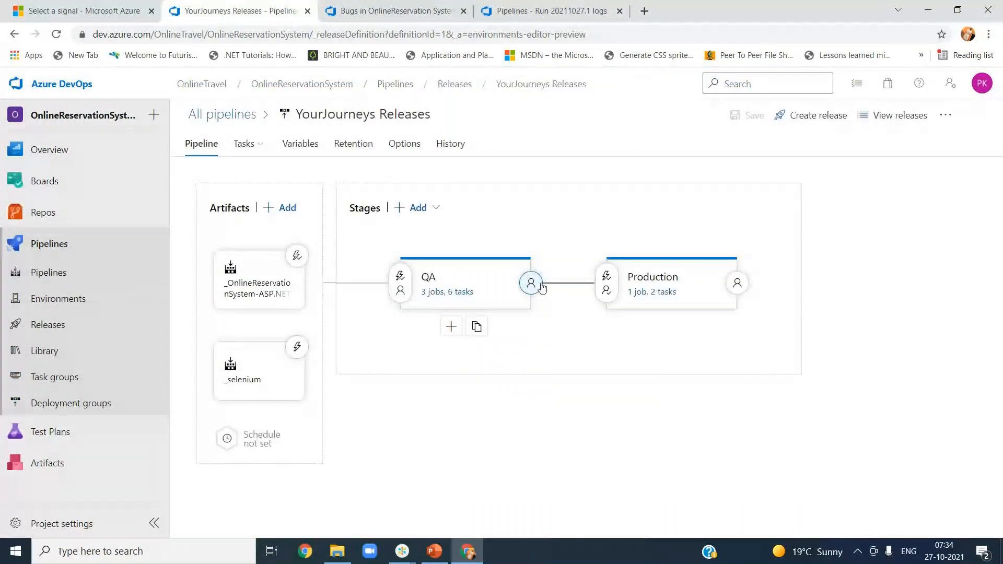
pyautogui.click(398, 280)
pyautogui.scroll(-3, 810, 387)
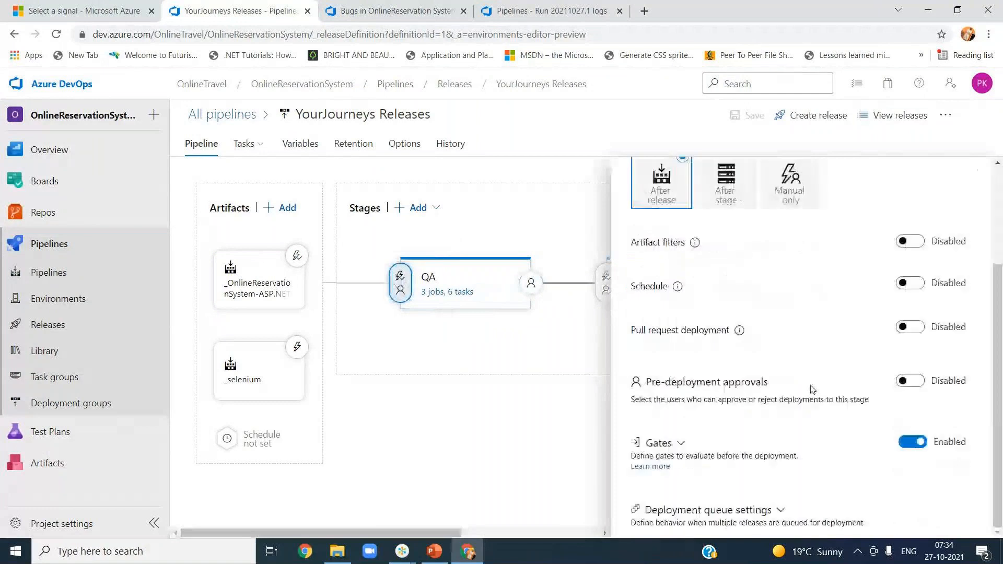
pyautogui.click(798, 435)
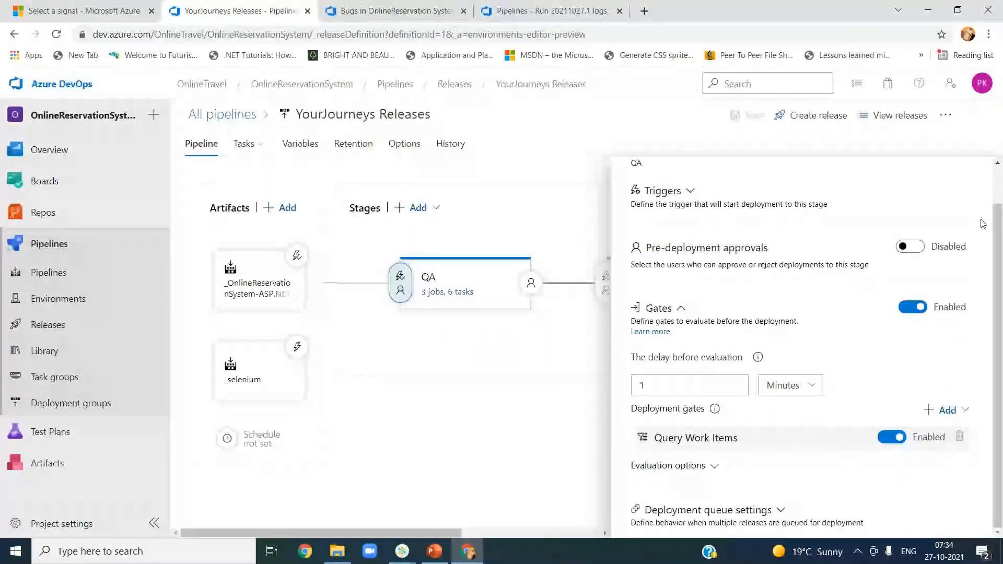
pyautogui.scroll(2, 981, 223)
pyautogui.click(980, 166)
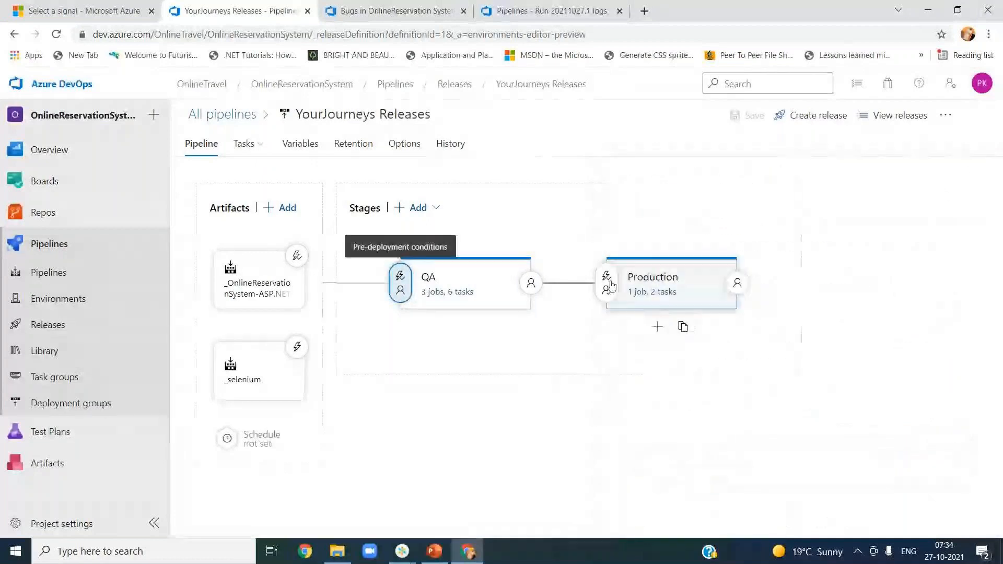
# Step: Expand QA's post-deployment gates, showing Query Azure Monitor alerts, and list addable gate types
pyautogui.click(531, 282)
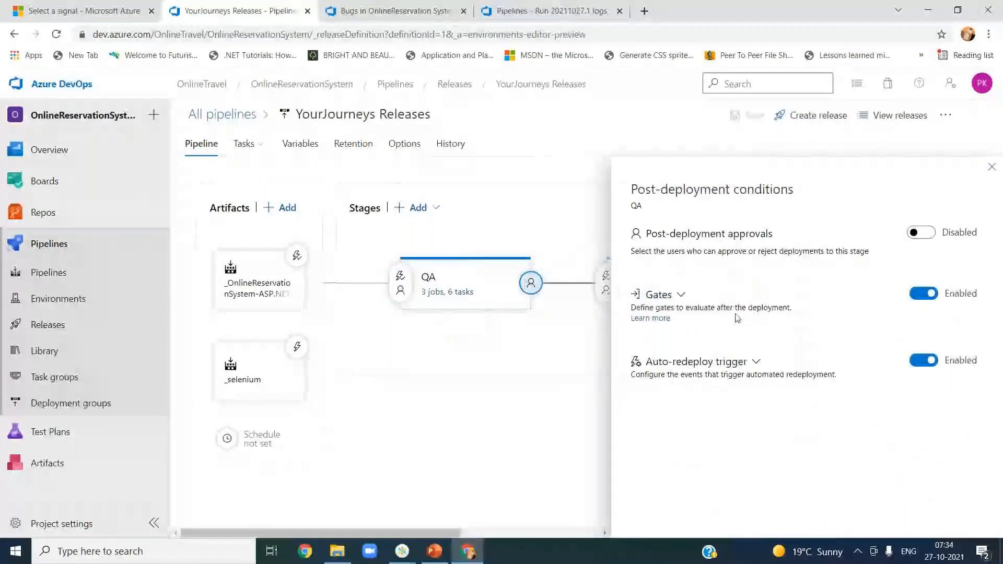
pyautogui.click(665, 295)
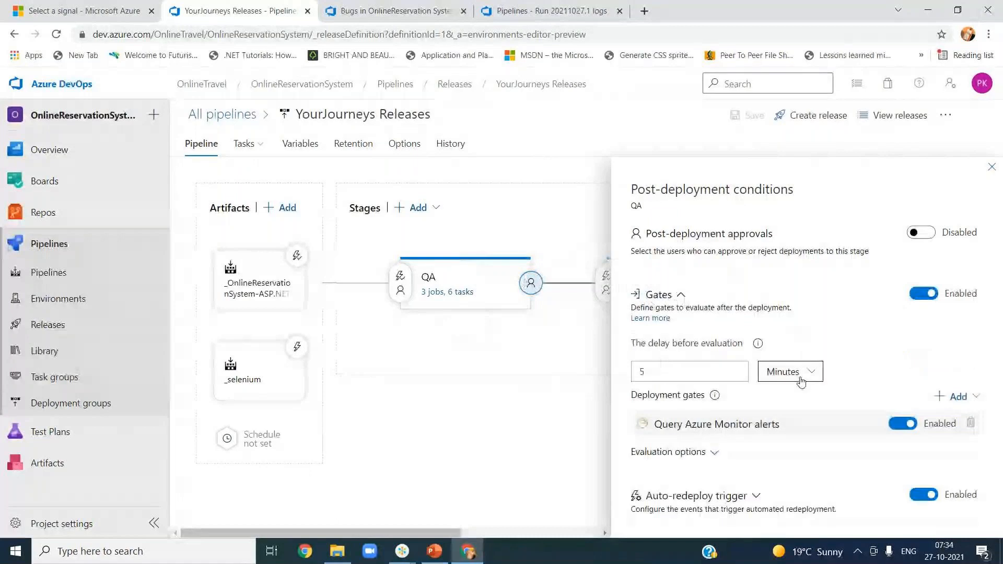
pyautogui.click(777, 424)
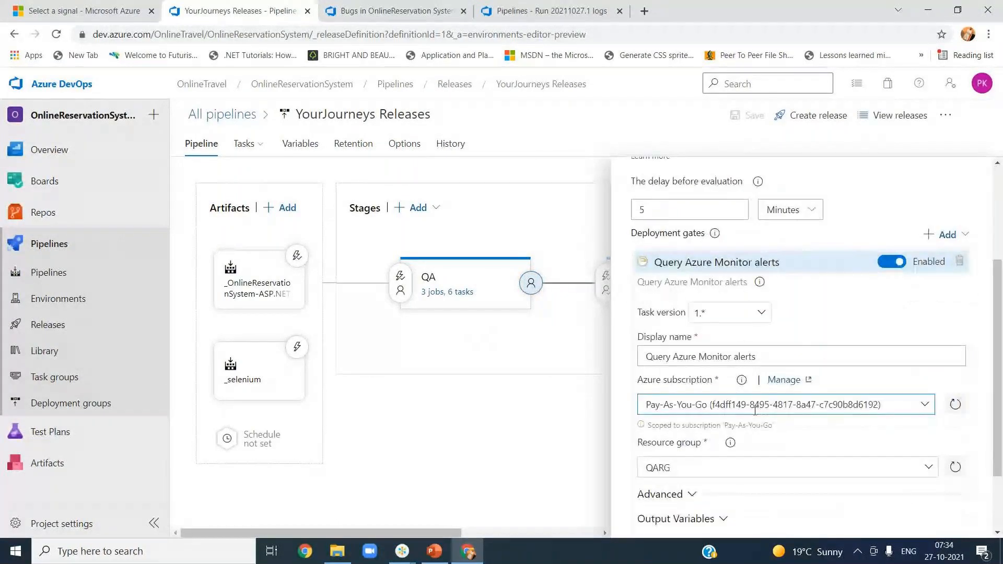
pyautogui.scroll(3, 825, 430)
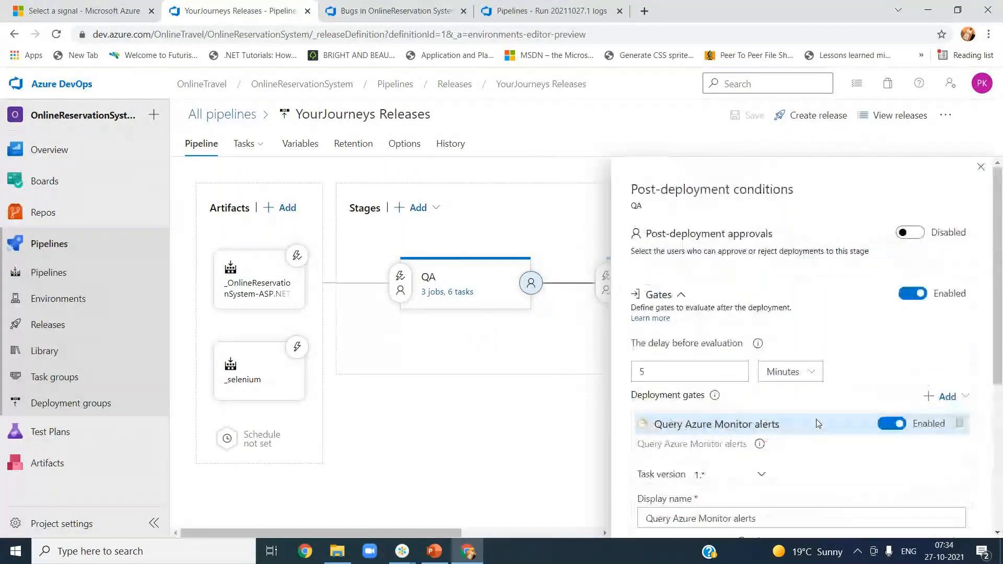
pyautogui.click(934, 400)
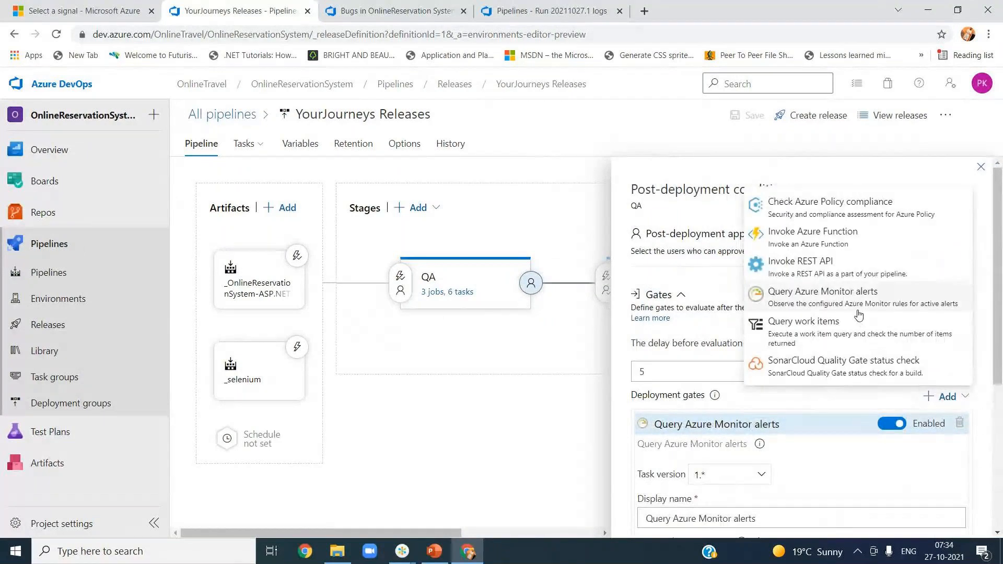
# Step: Add an Invoke REST API gate, finding no Generic service connections available
pyautogui.click(836, 268)
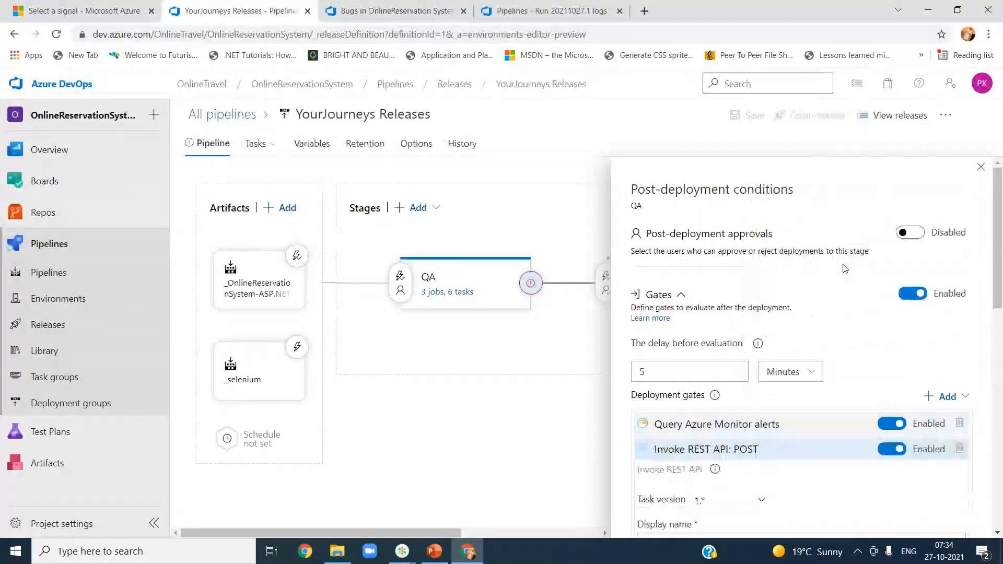
pyautogui.moveTo(994, 287); pyautogui.dragTo(993, 376)
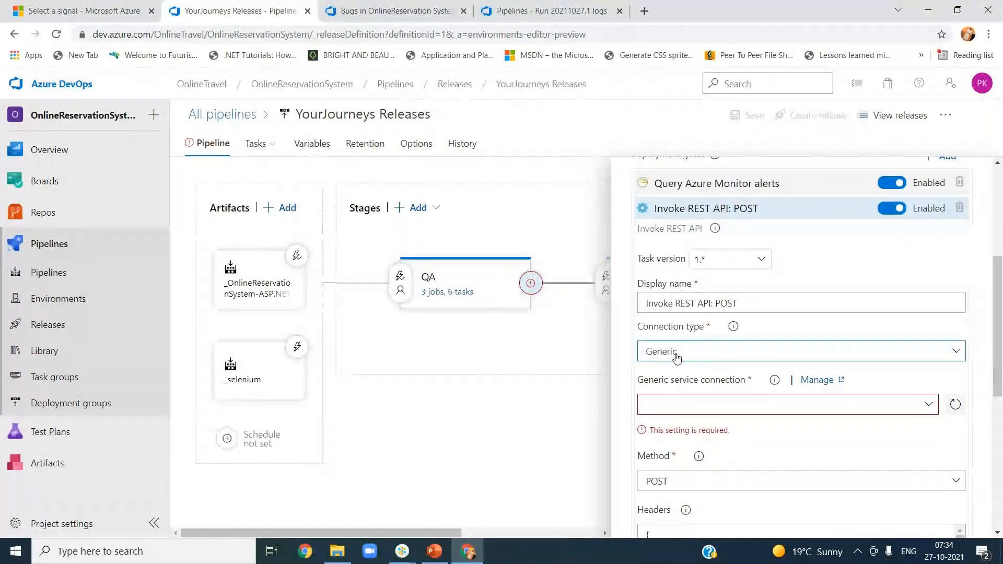
pyautogui.click(930, 406)
pyautogui.click(927, 405)
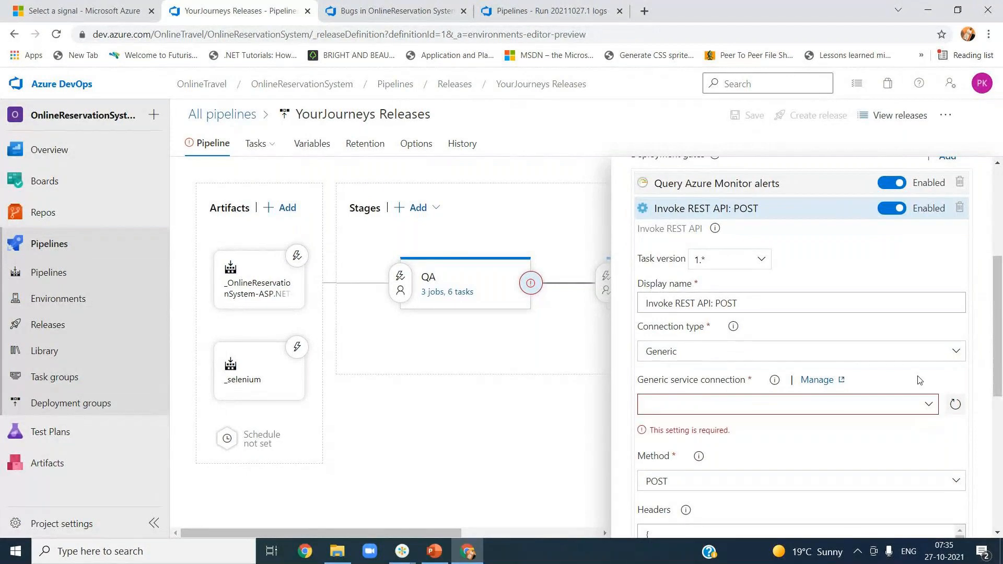
pyautogui.click(946, 355)
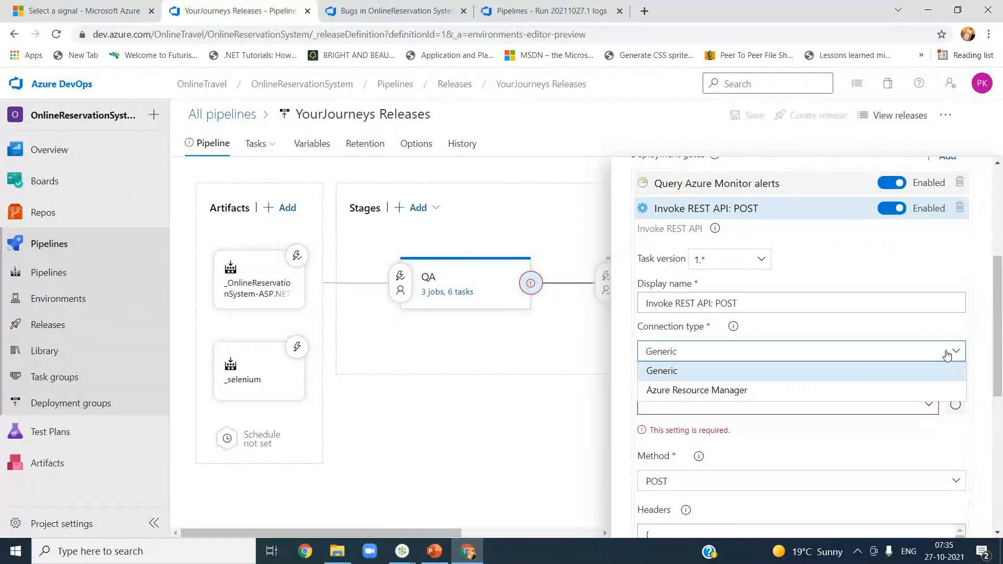
pyautogui.click(885, 372)
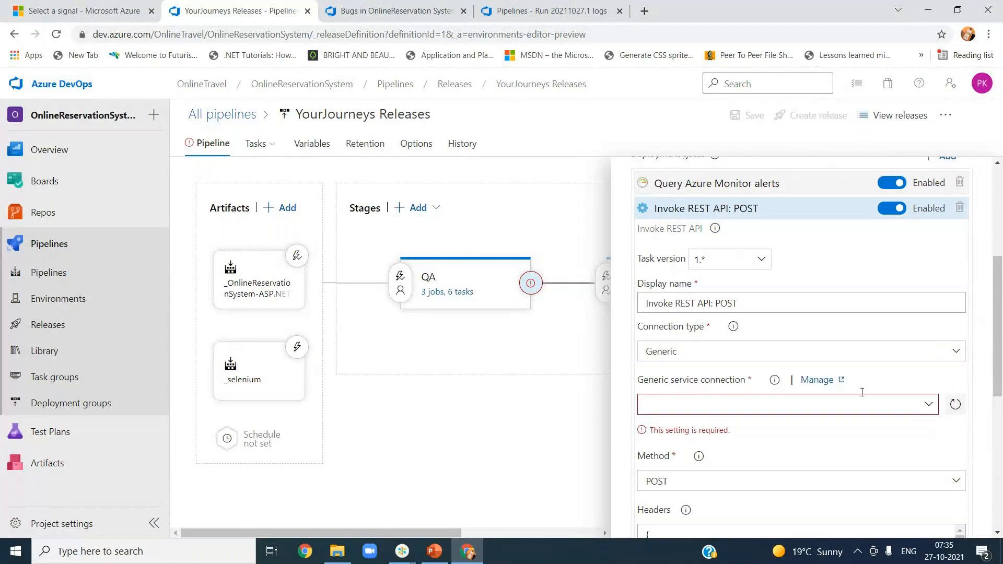
# Step: Switch the gate's connection type to Azure Resource Manager using the Pay-As-You-Go subscription
pyautogui.moveTo(999, 364); pyautogui.dragTo(1000, 409)
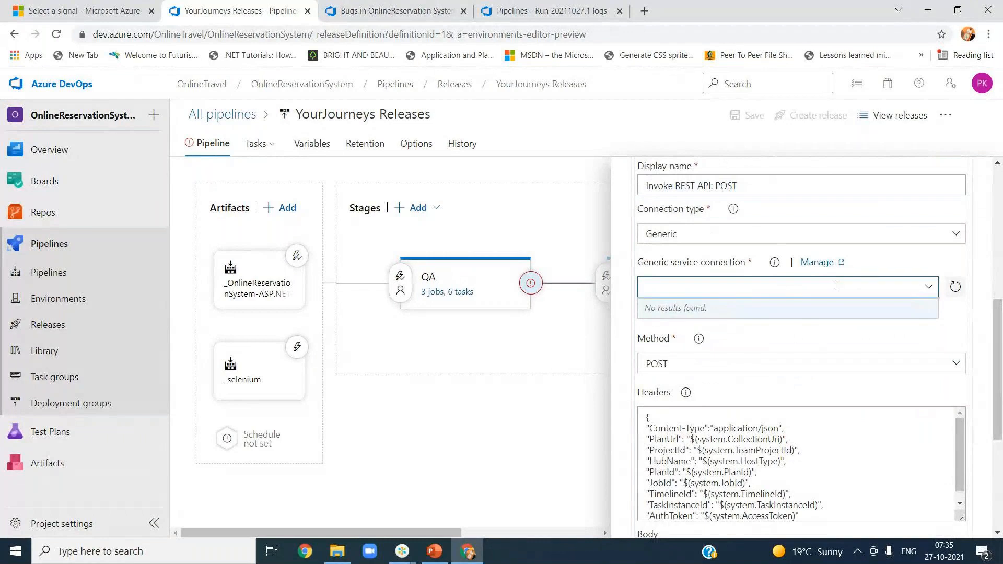
pyautogui.moveTo(778, 267)
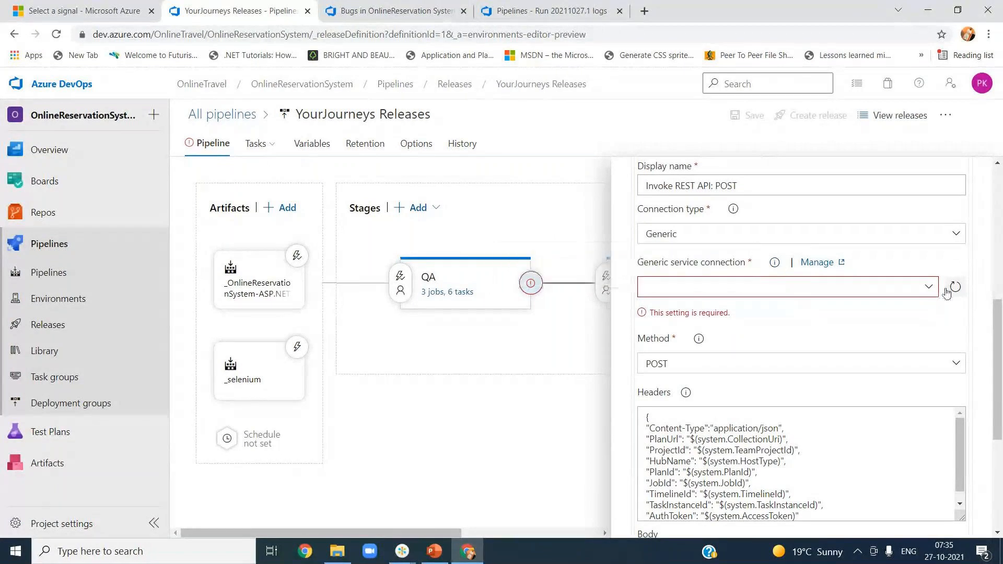
pyautogui.click(955, 233)
pyautogui.click(779, 275)
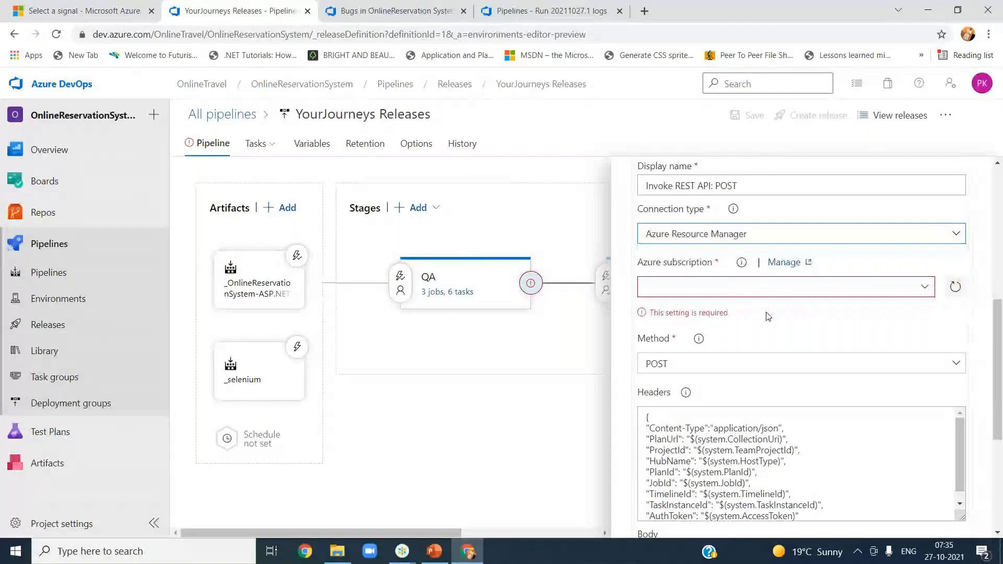
pyautogui.click(923, 288)
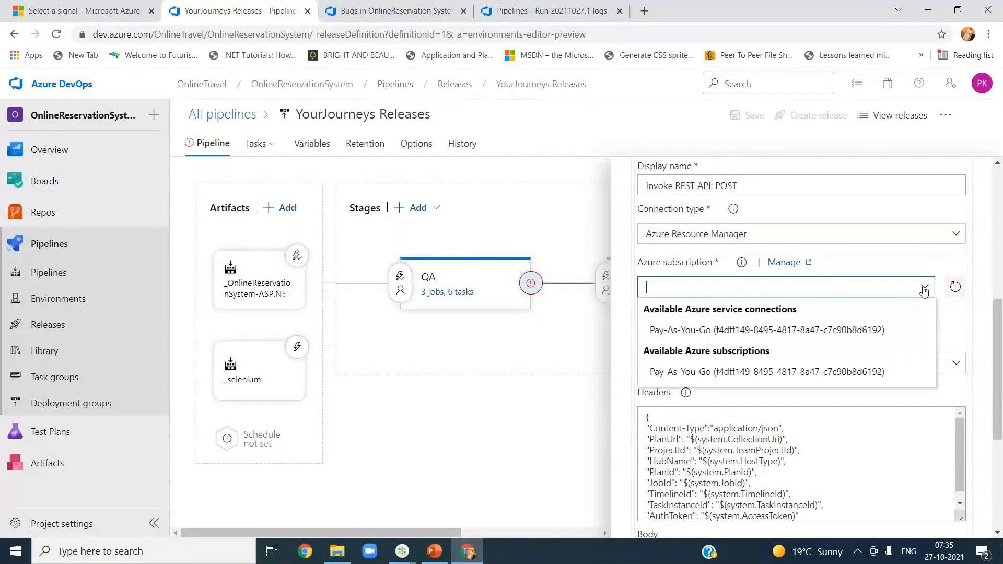
pyautogui.click(758, 335)
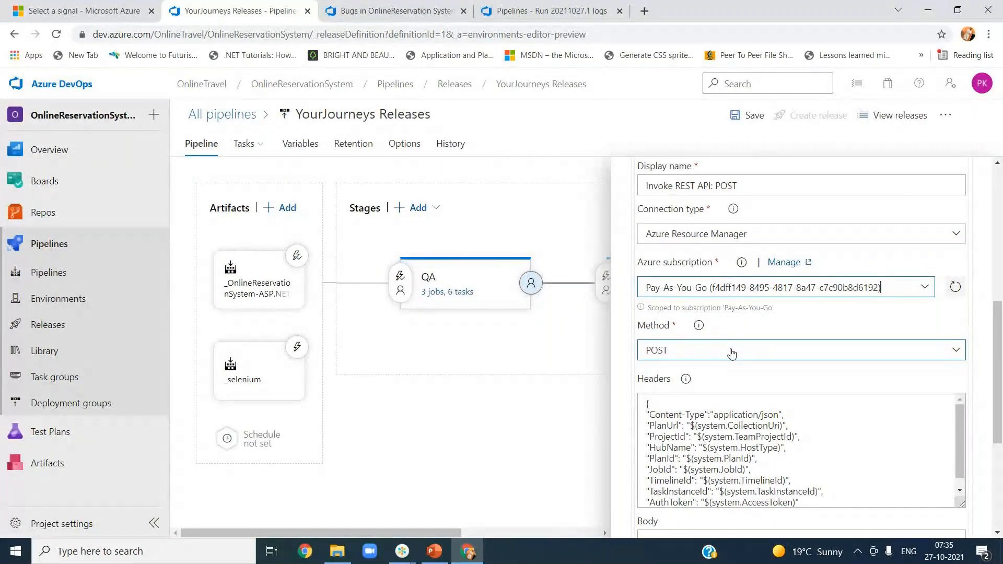
# Step: Keep the REST API gate's method as POST and review its headers
pyautogui.click(784, 360)
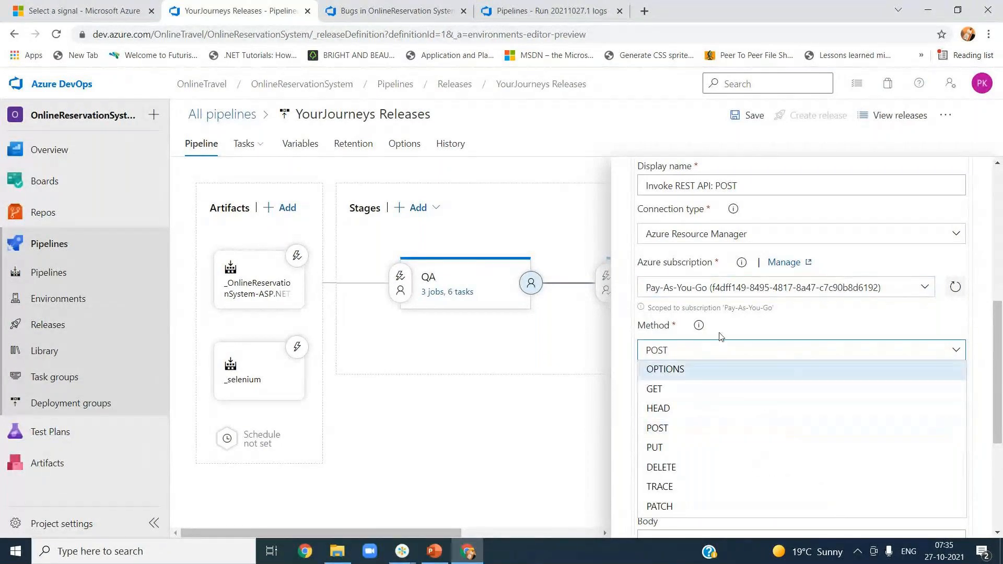
pyautogui.click(721, 336)
pyautogui.moveTo(999, 361); pyautogui.dragTo(999, 415)
pyautogui.click(778, 318)
pyautogui.scroll(-1, 778, 318)
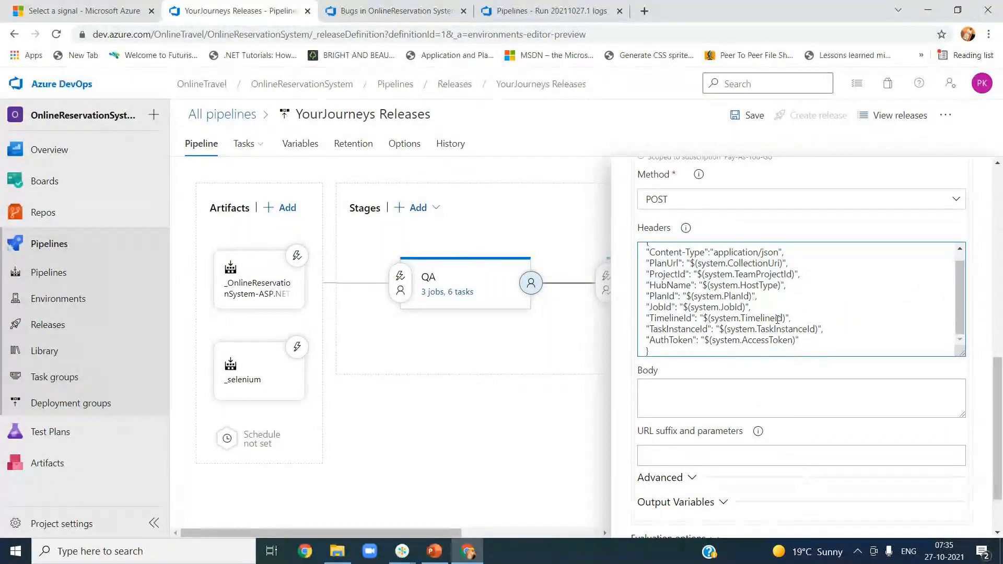
pyautogui.scroll(1, 778, 320)
# Step: Leave body and URL suffix empty, keep ApiResponse completion event and empty success criteria
pyautogui.click(692, 393)
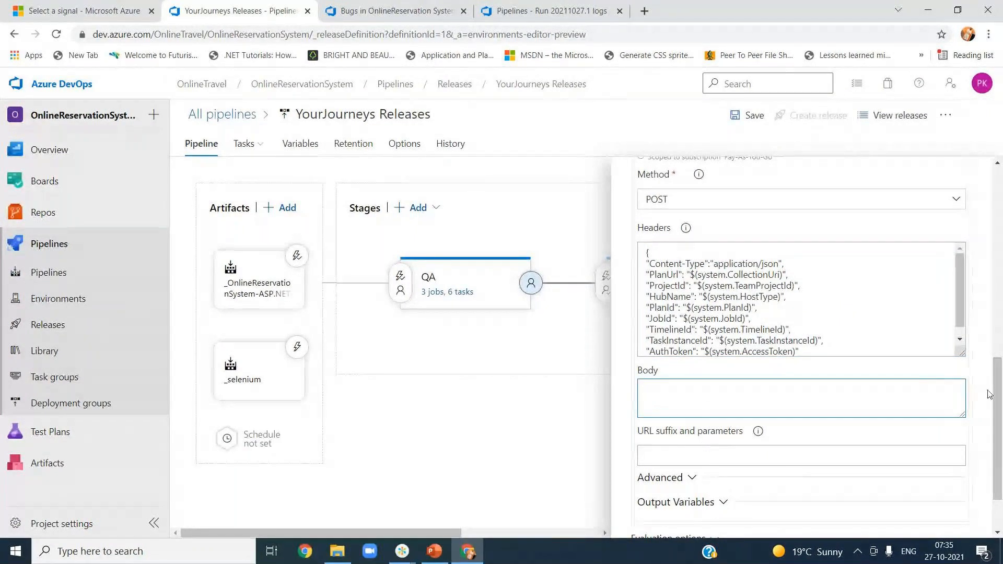
pyautogui.scroll(-1, 988, 394)
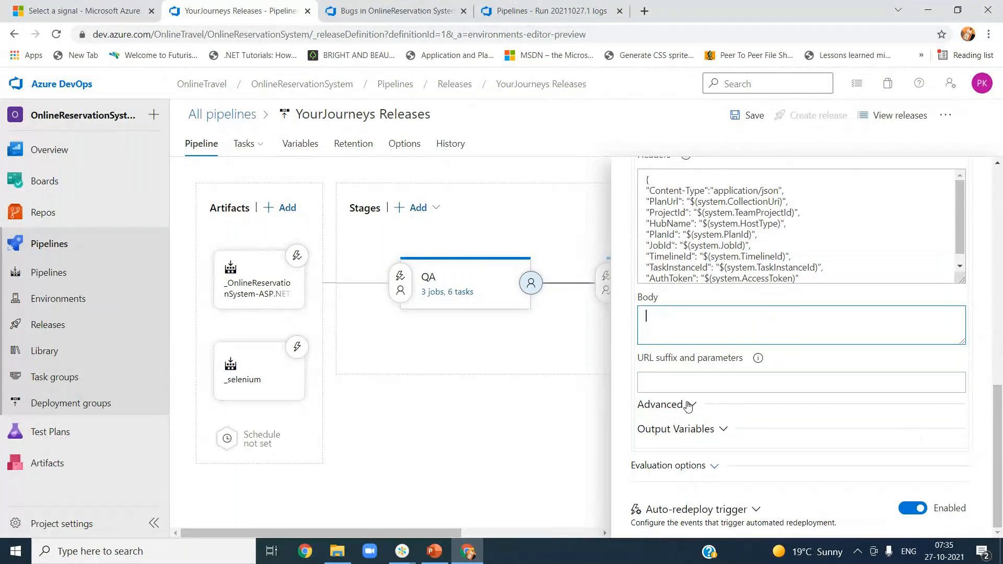
pyautogui.click(697, 382)
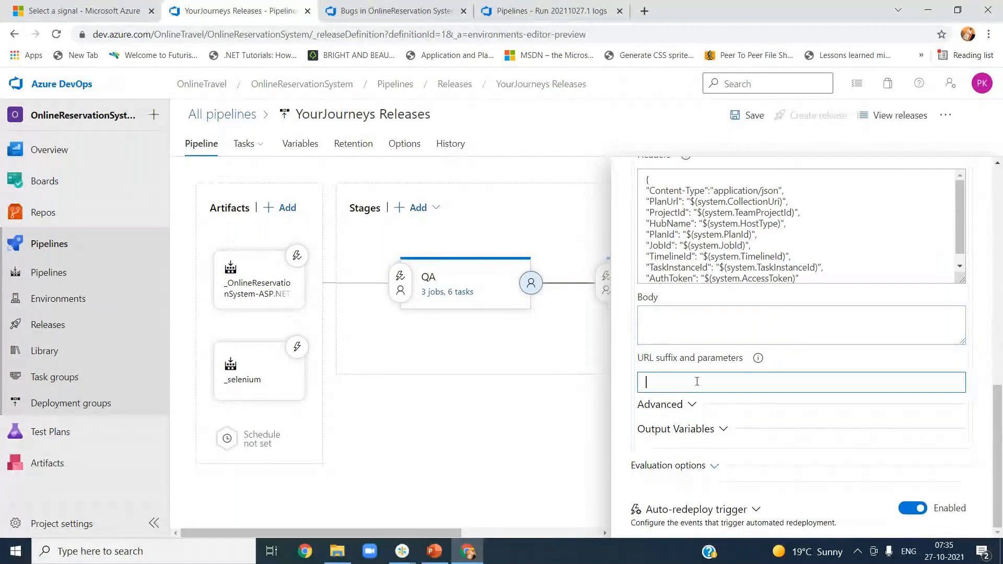
pyautogui.click(690, 405)
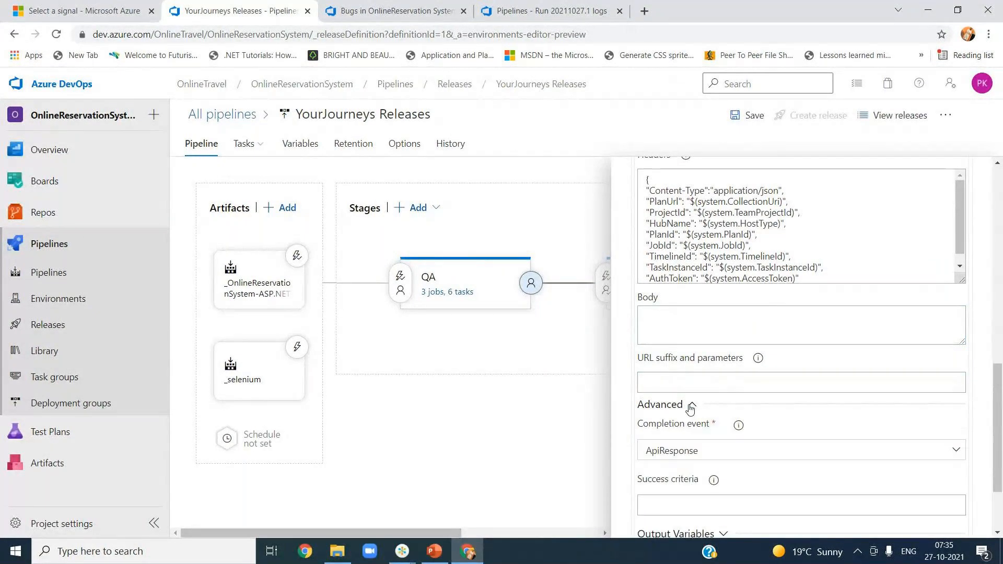
pyautogui.click(723, 400)
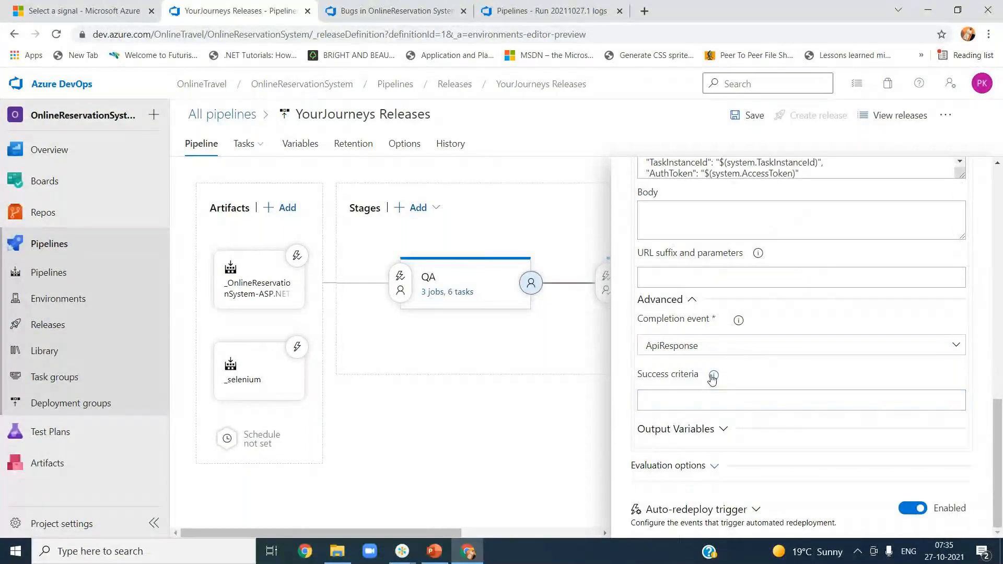
pyautogui.moveTo(712, 377)
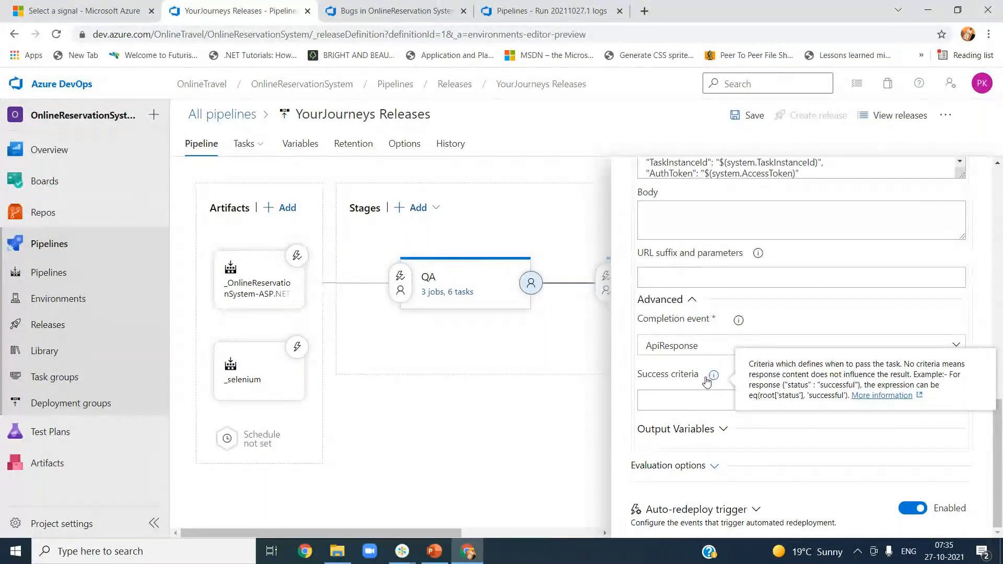
pyautogui.click(662, 397)
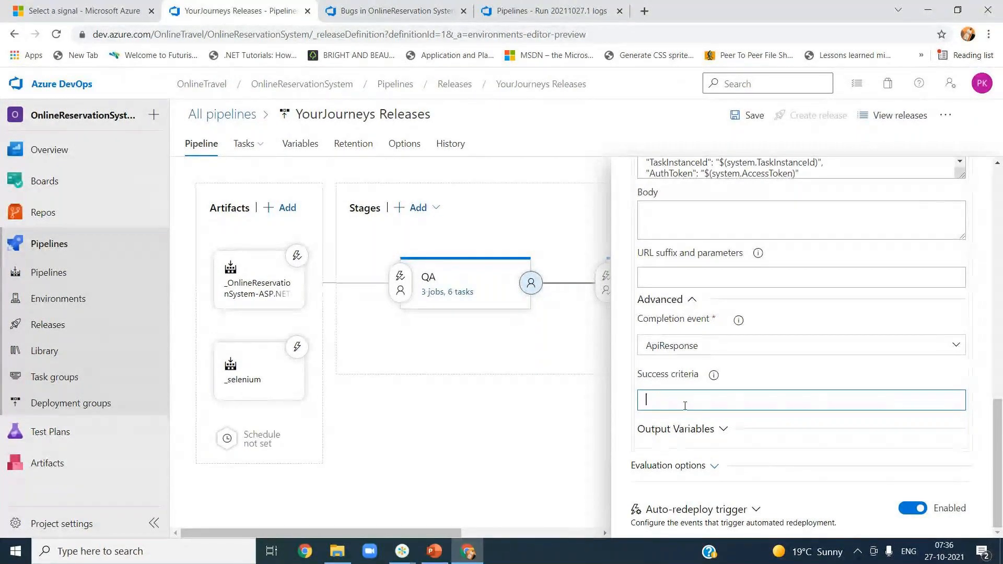
pyautogui.scroll(3, 859, 438)
pyautogui.scroll(-3, 858, 438)
pyautogui.scroll(1, 859, 438)
pyautogui.scroll(10, 859, 438)
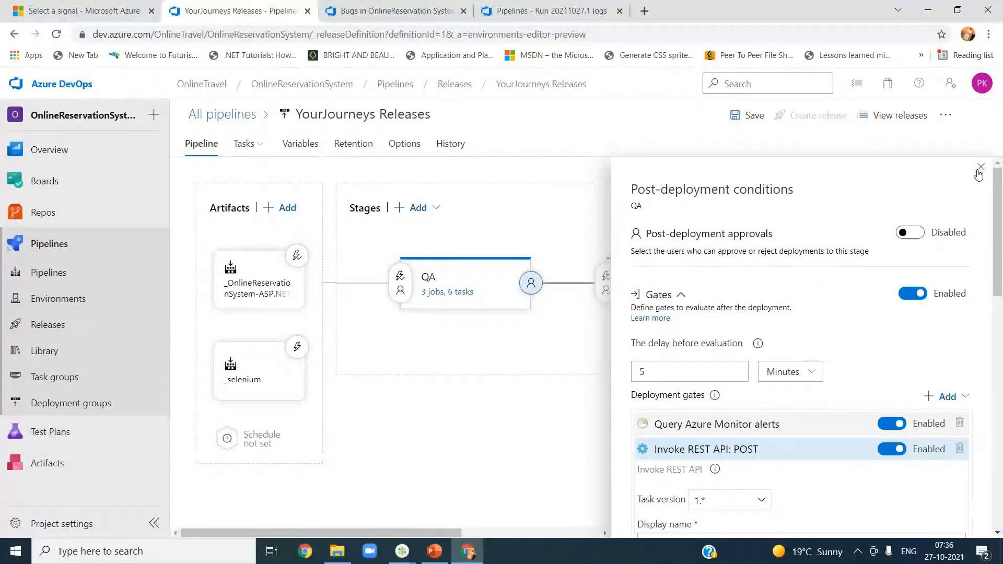
# Step: Close the post-deployment conditions and save YourJourneys Releases without a comment
pyautogui.click(976, 170)
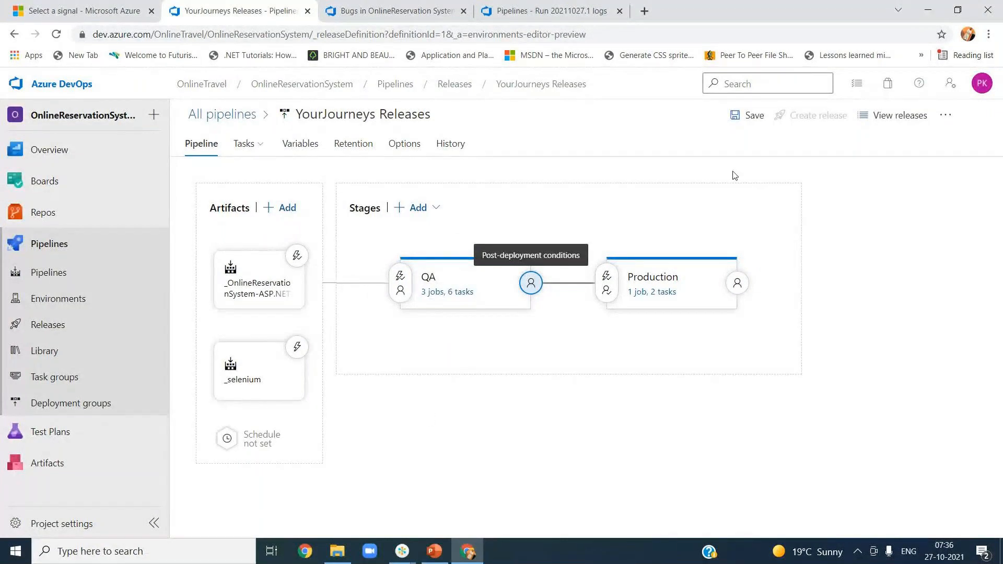
pyautogui.click(741, 128)
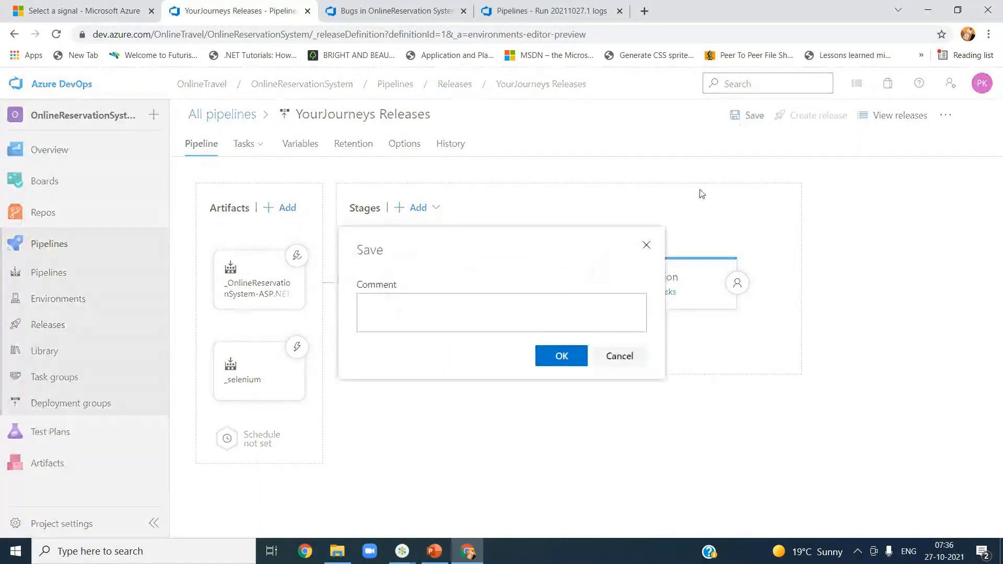
pyautogui.click(560, 357)
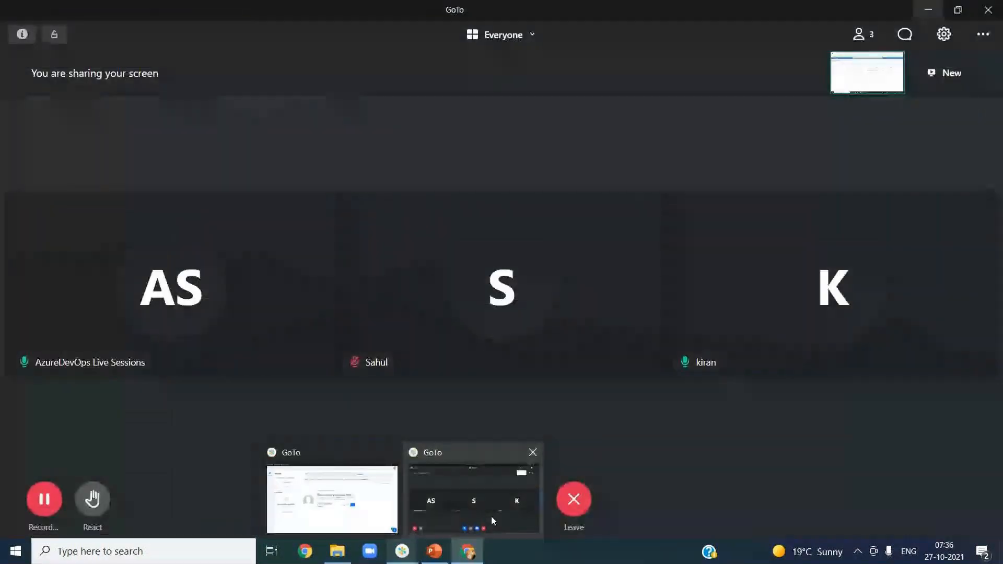
pyautogui.moveTo(470, 552)
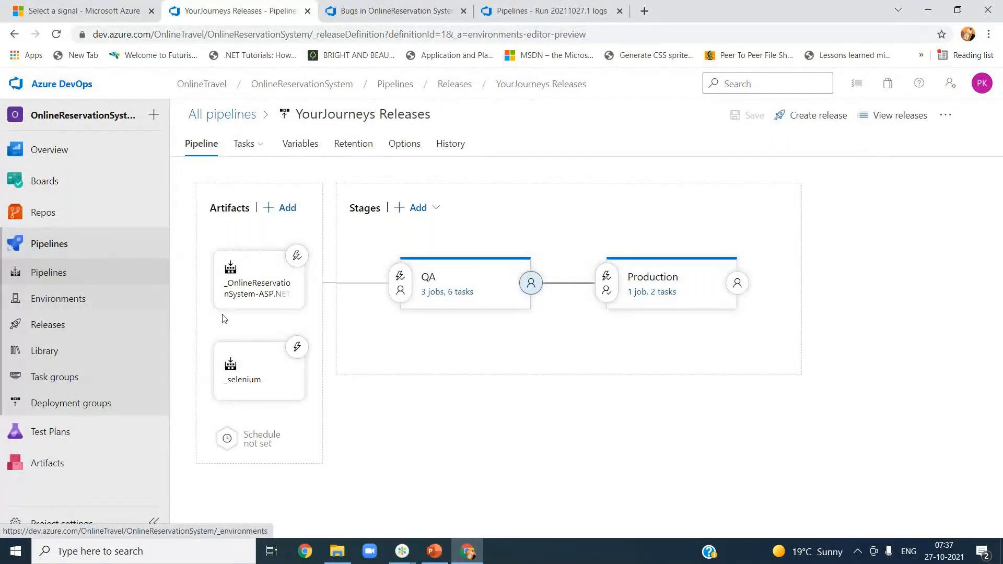
pyautogui.click(399, 282)
pyautogui.scroll(-3, 784, 449)
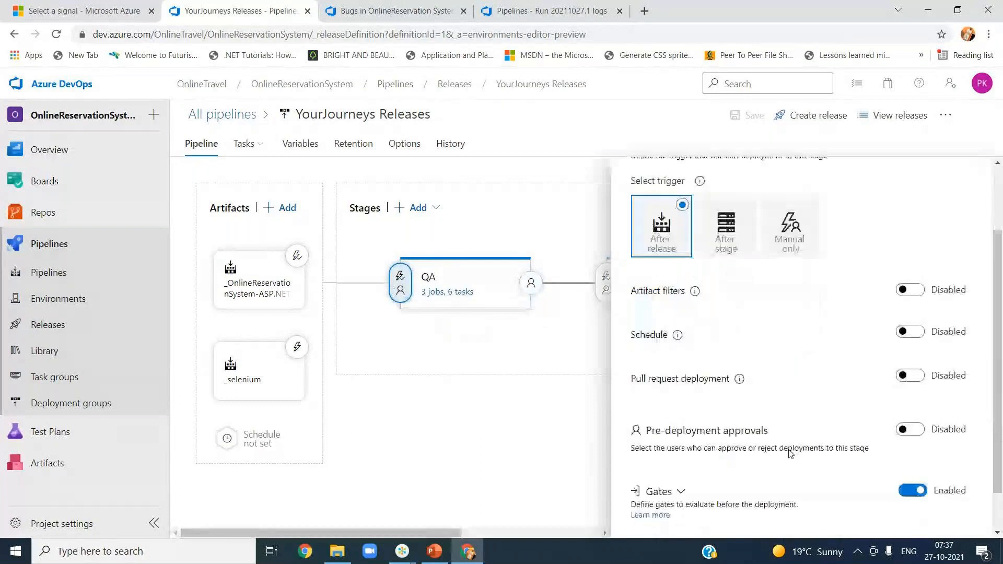
pyautogui.click(678, 445)
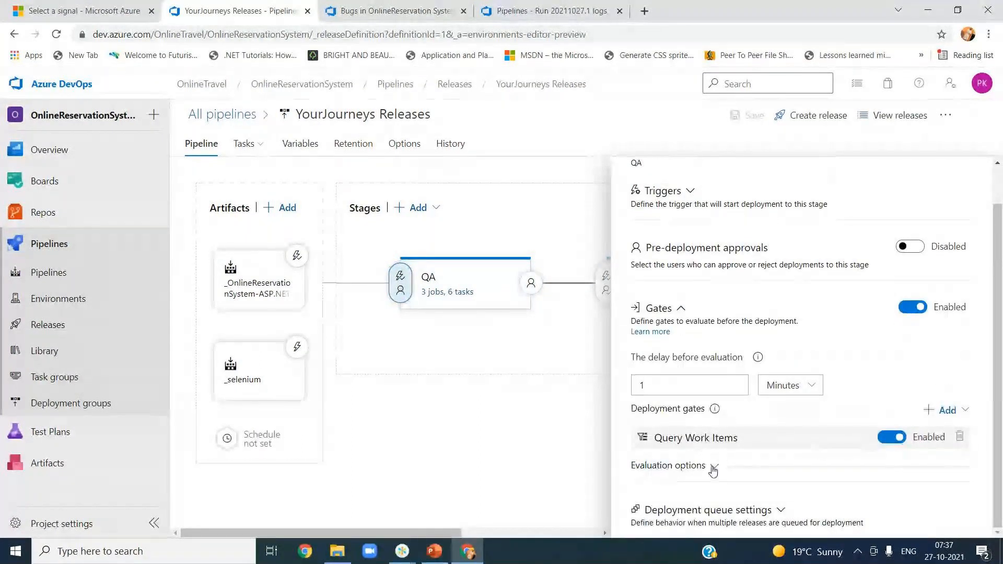
pyautogui.click(940, 415)
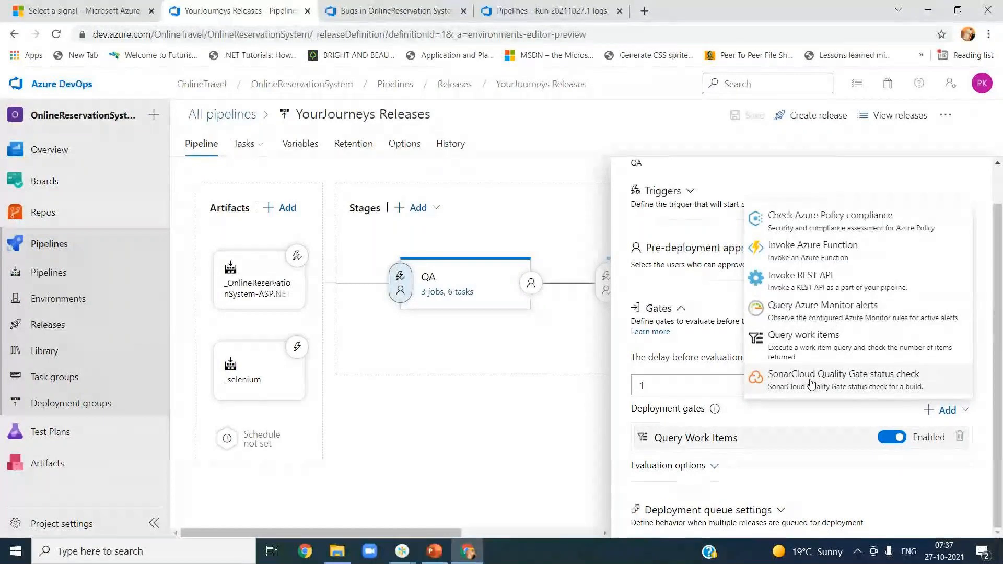
pyautogui.click(789, 489)
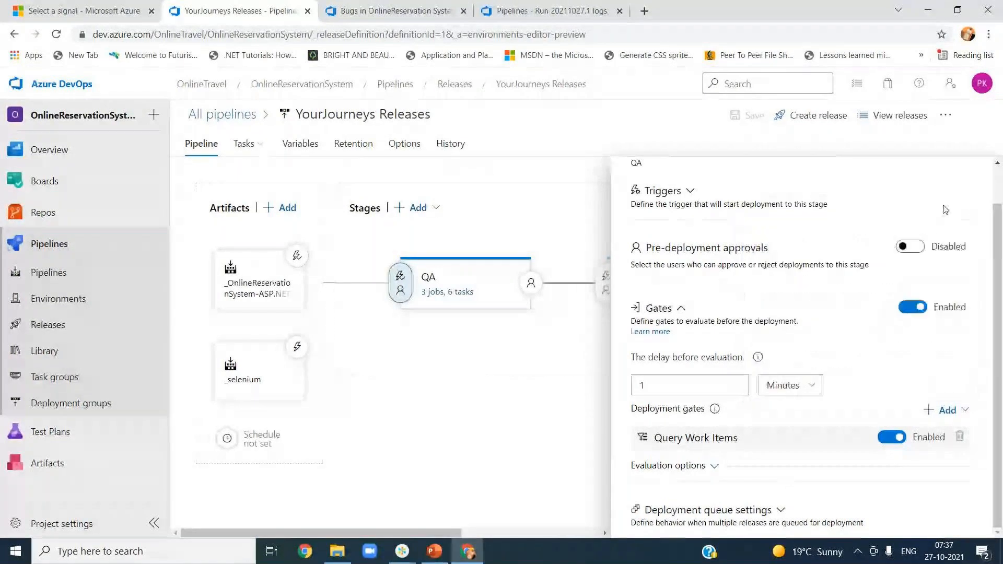
pyautogui.scroll(3, 945, 209)
pyautogui.click(991, 168)
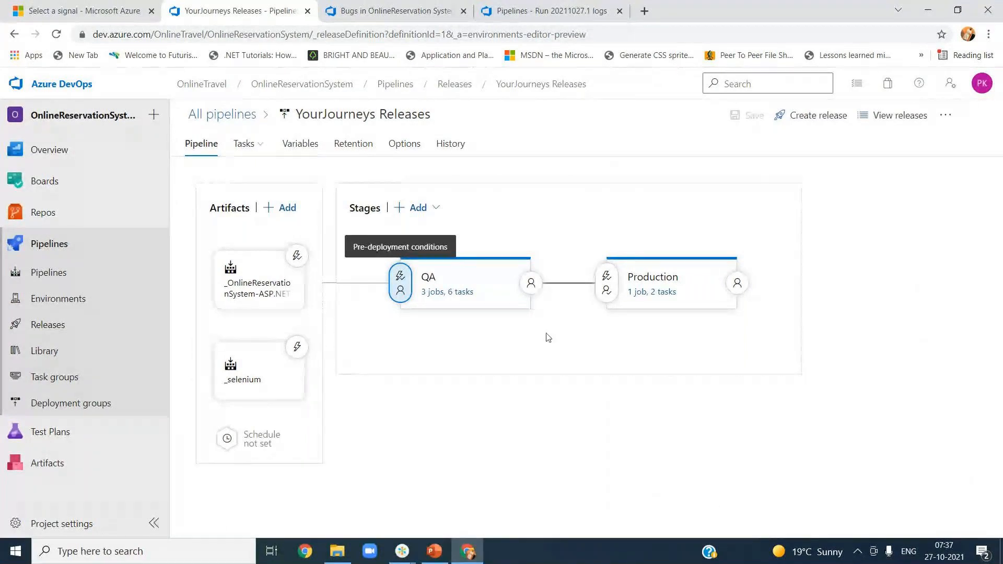
# Step: Go to the Pipelines Recent page from the left navigation
pyautogui.moveTo(468, 340)
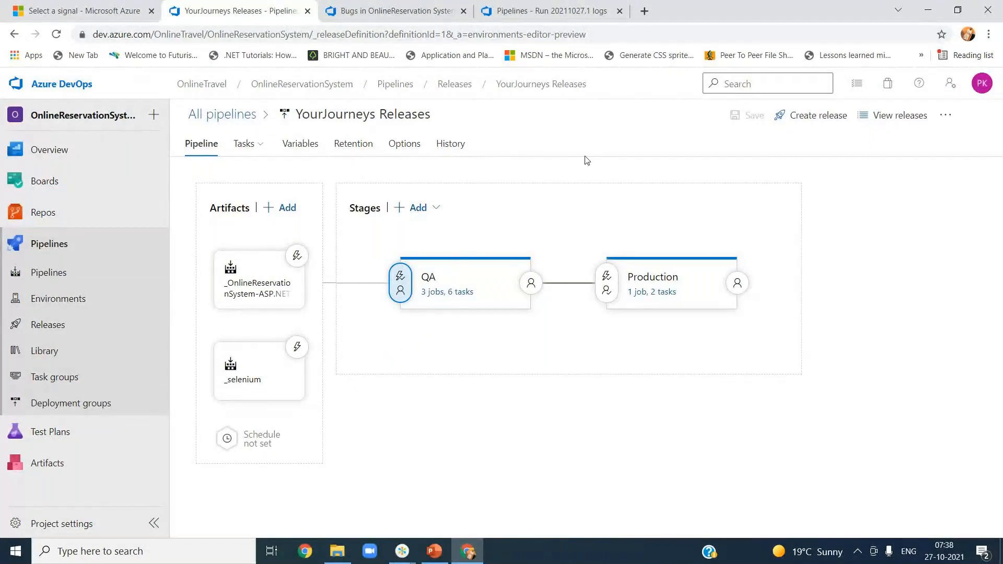
pyautogui.click(100, 253)
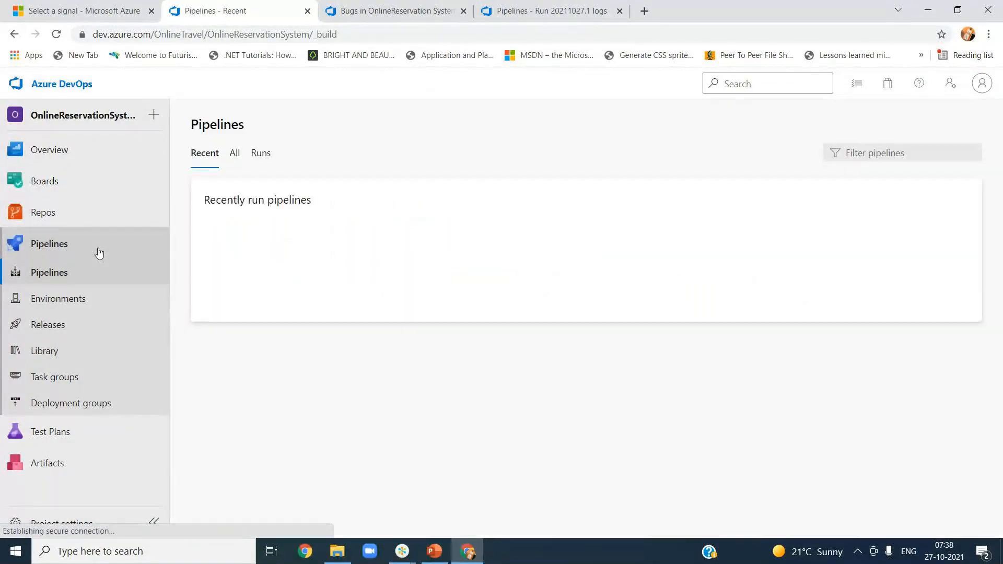